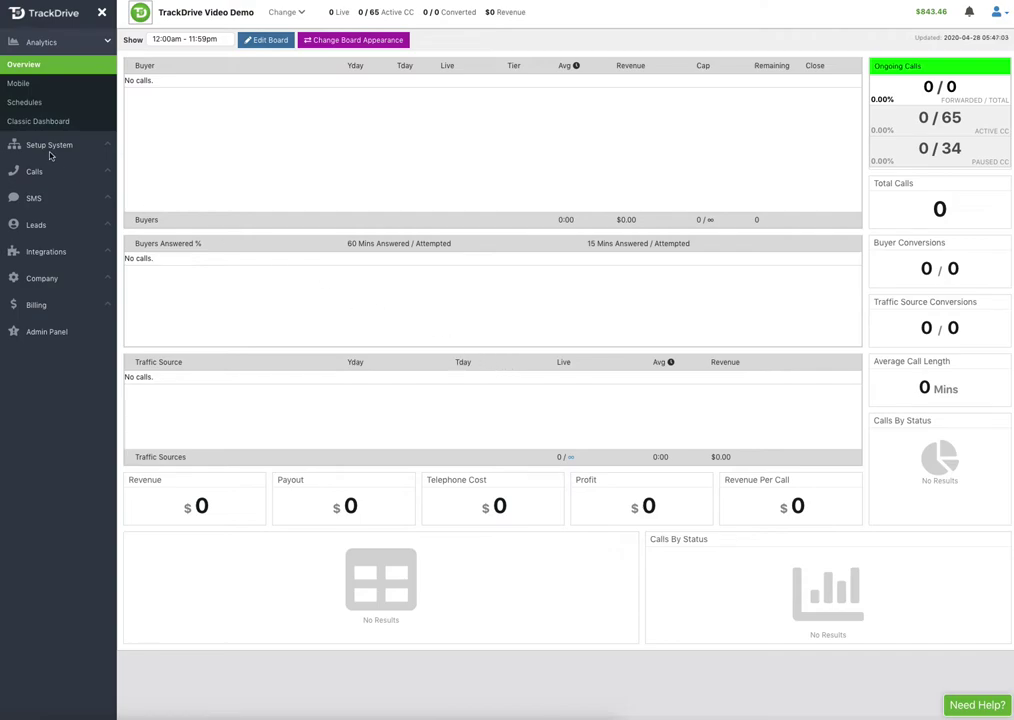
- Set up Lead To Call Automation on the New Student Loans offer and open the Schedules page in a new browser tab
click(46, 150)
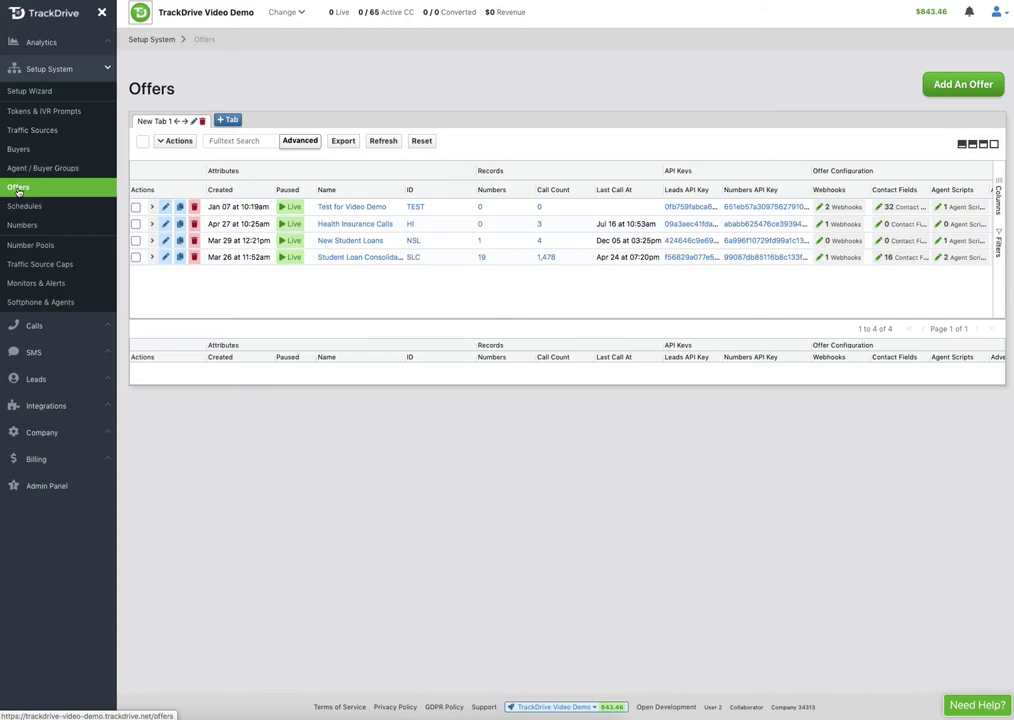
click(165, 242)
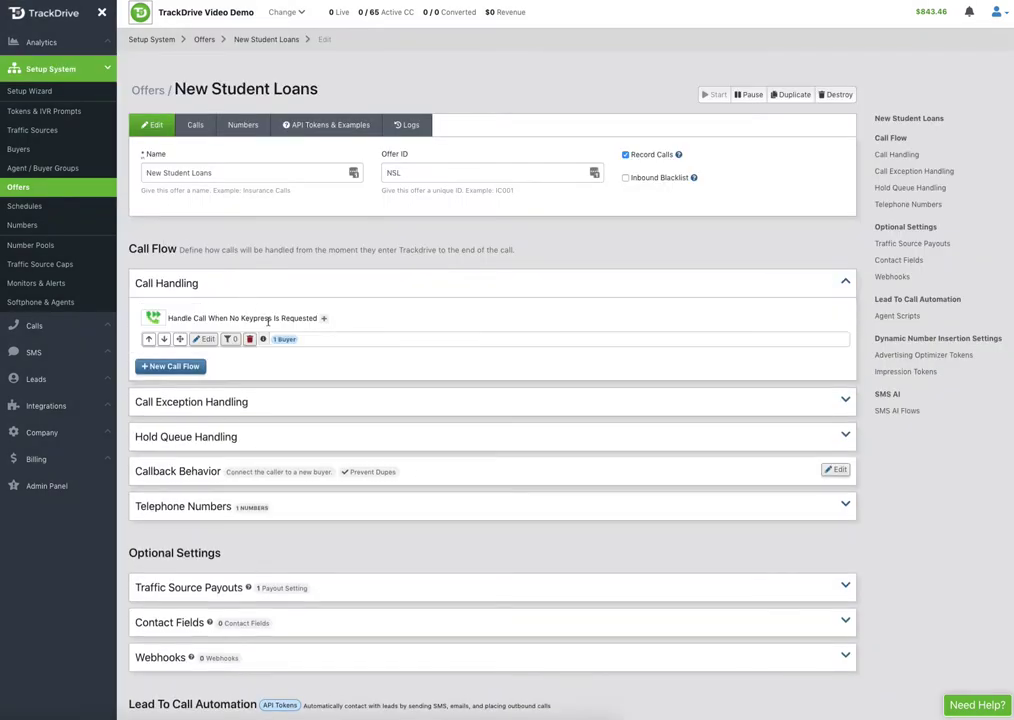
scroll(268, 320, down, 4)
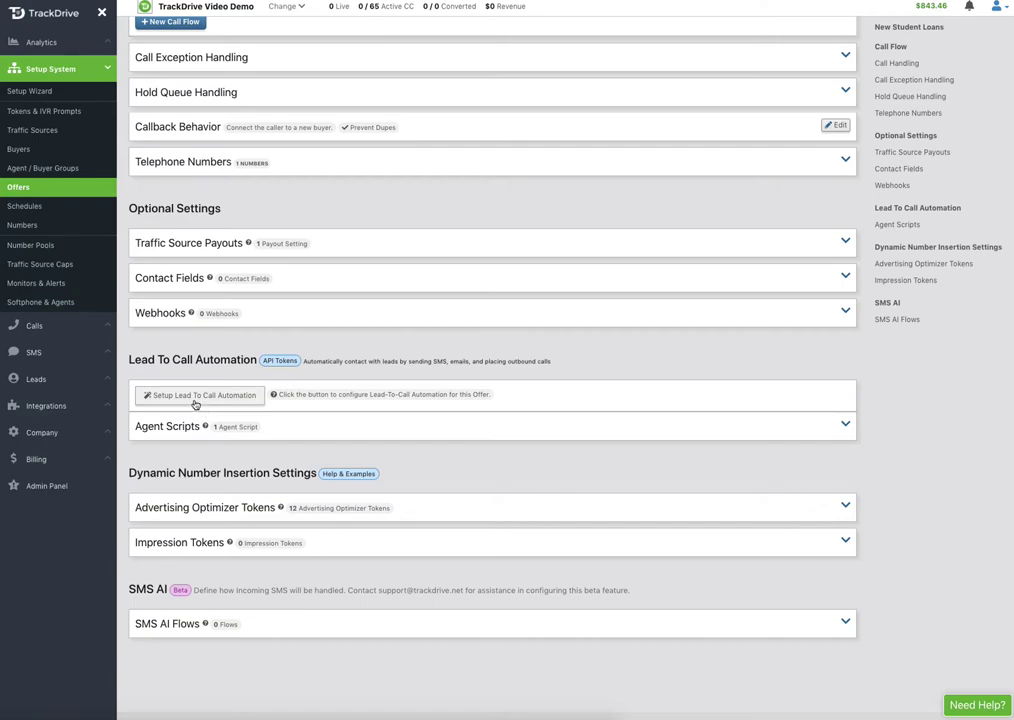
click(196, 396)
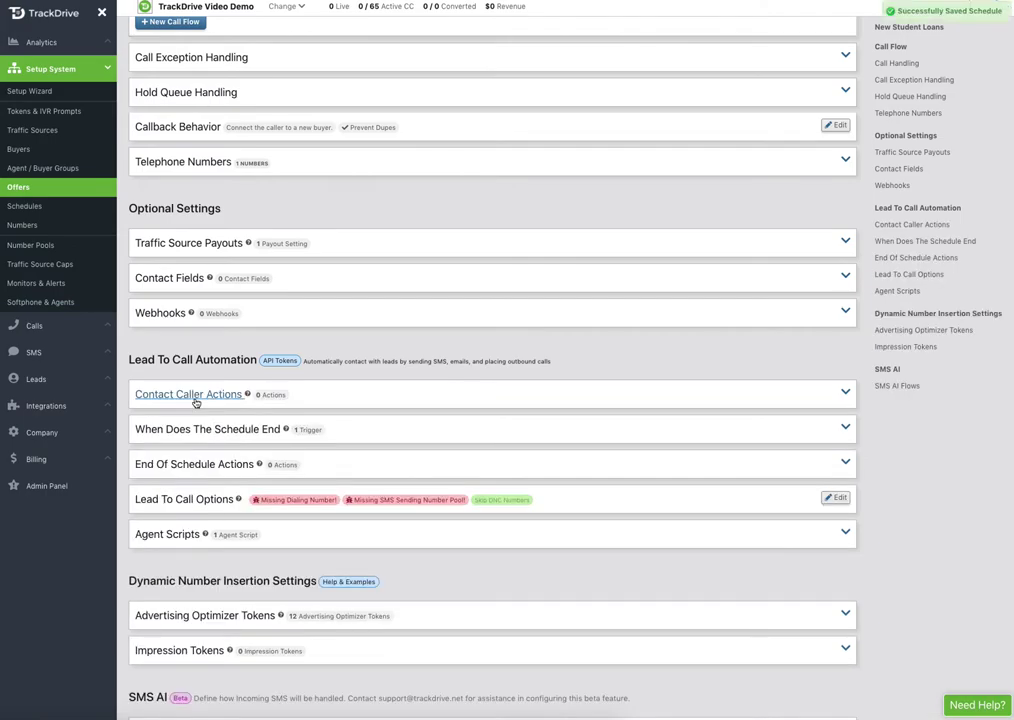
right_click(30, 206)
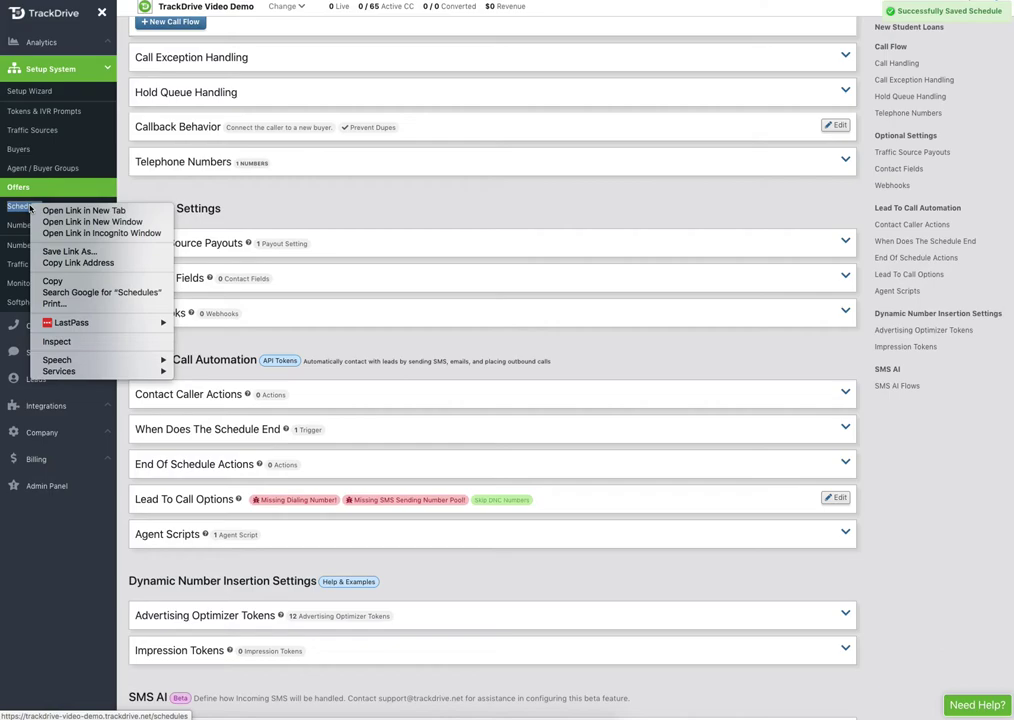
click(84, 210)
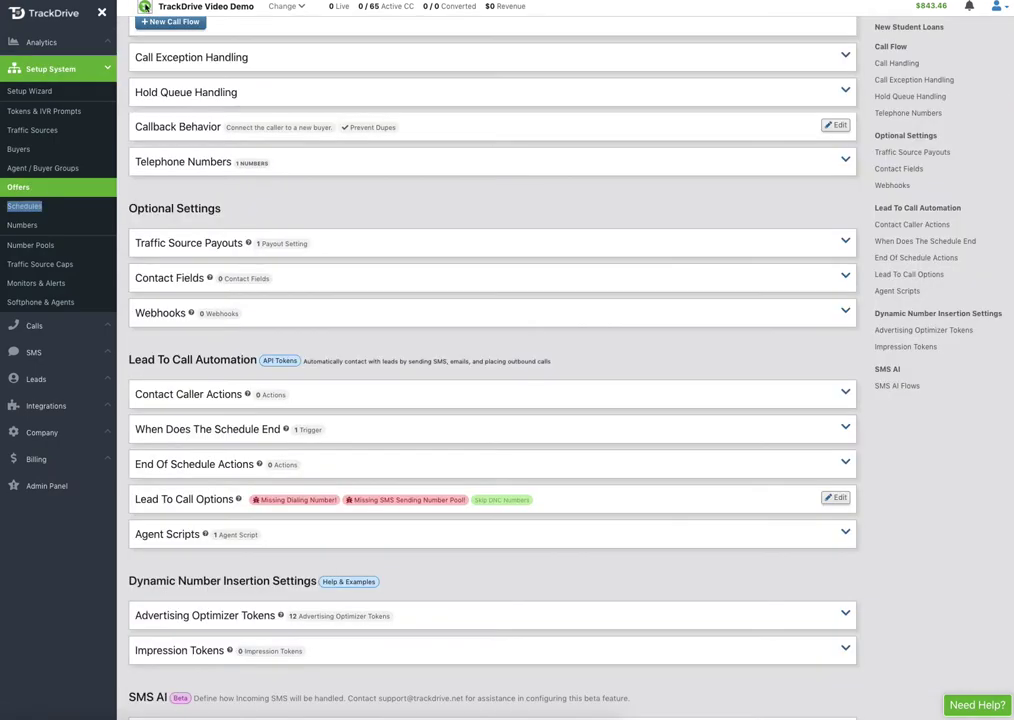
- Add a Place A Call action with the default postponement conditions to the offer's Contact Caller Actions
click(185, 395)
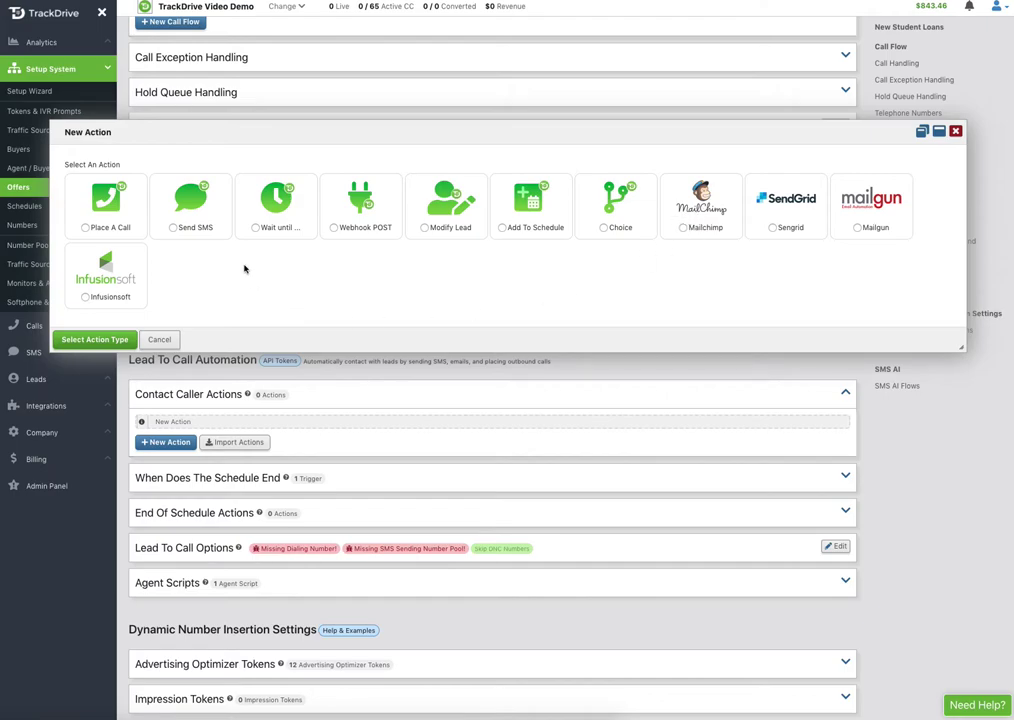
double_click(104, 224)
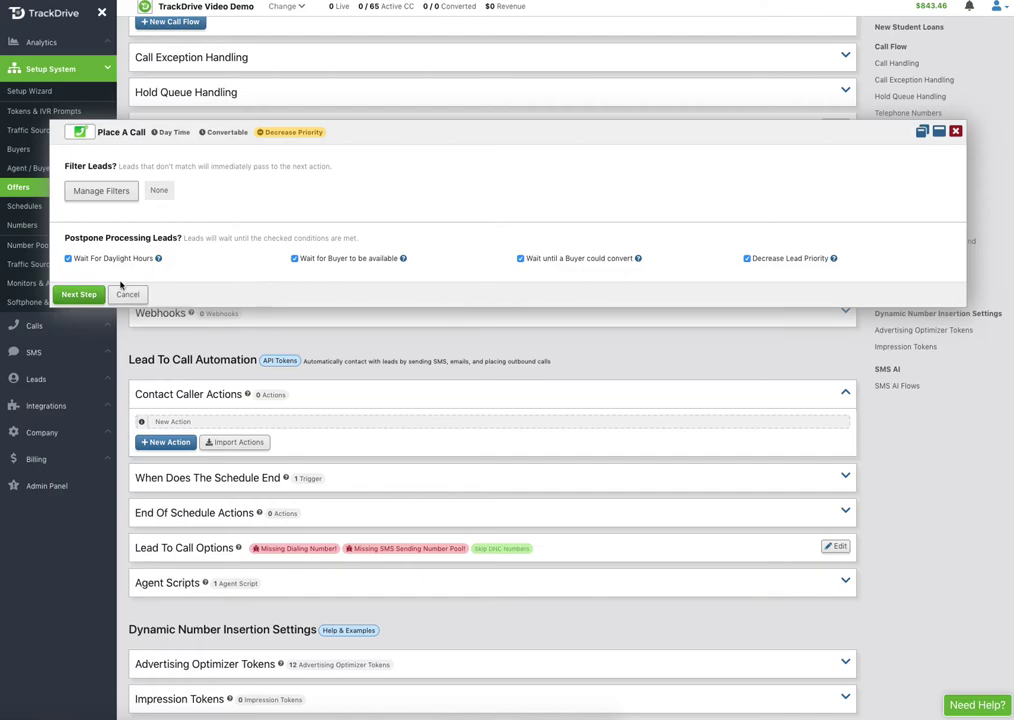
click(80, 296)
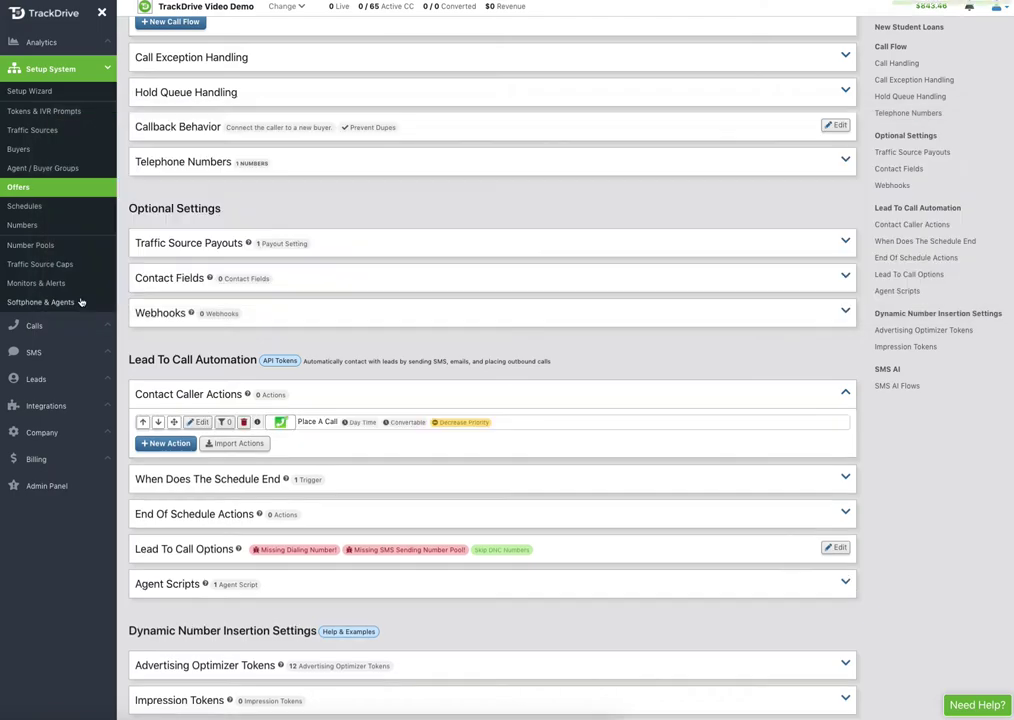
- Add a Wait action of 30 seconds after the first Place A Call action
click(166, 443)
click(257, 224)
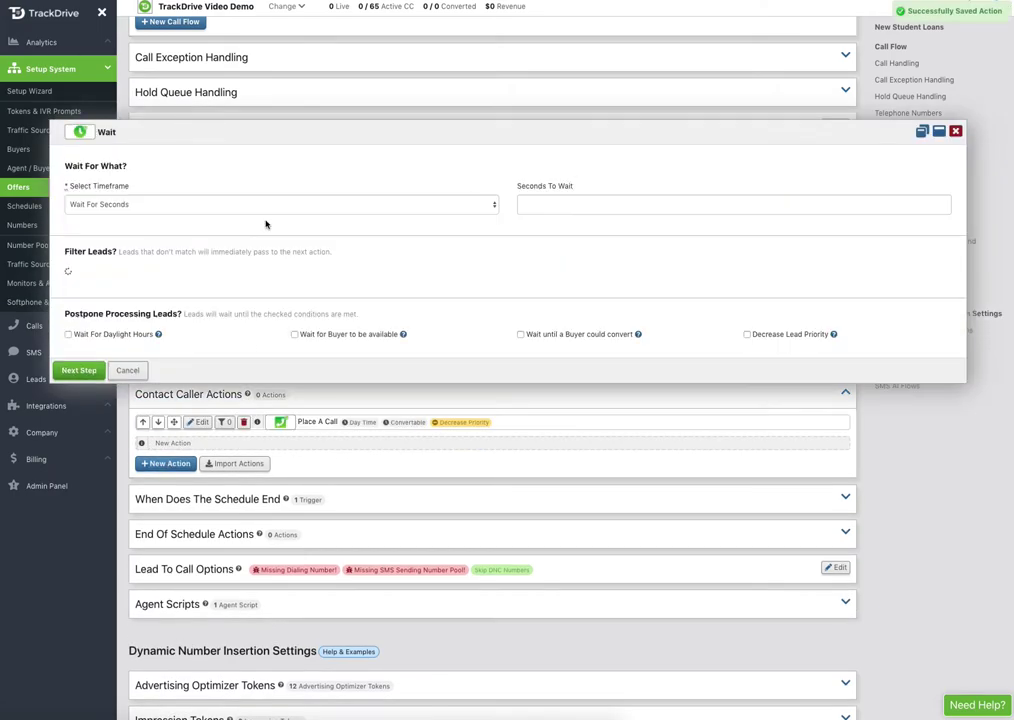
click(536, 207)
text(30)
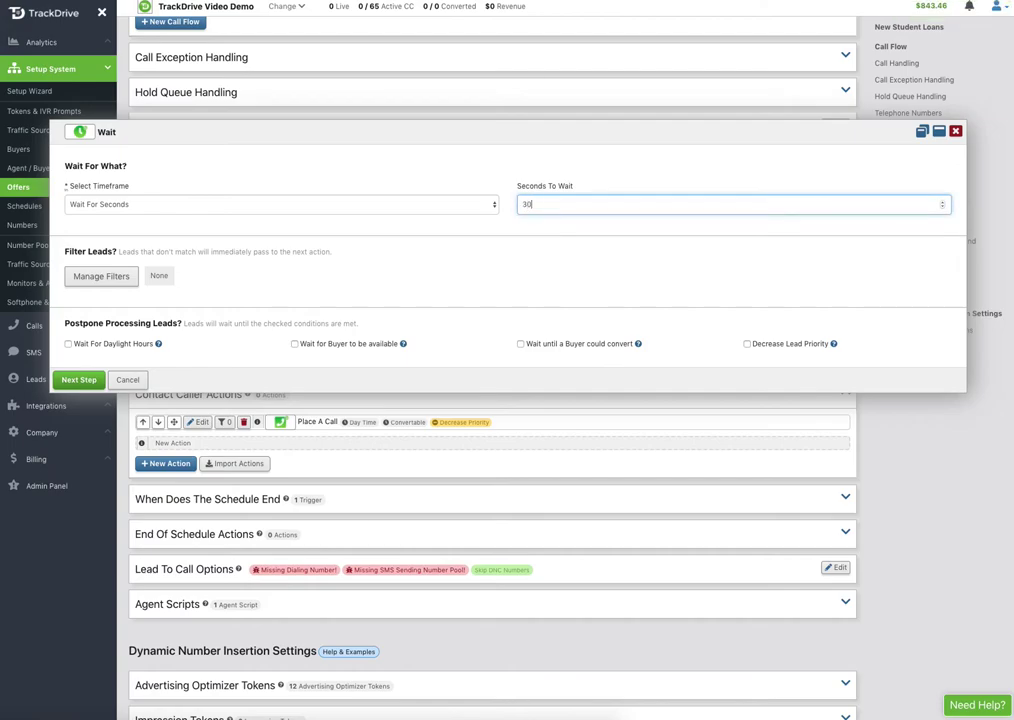
click(82, 381)
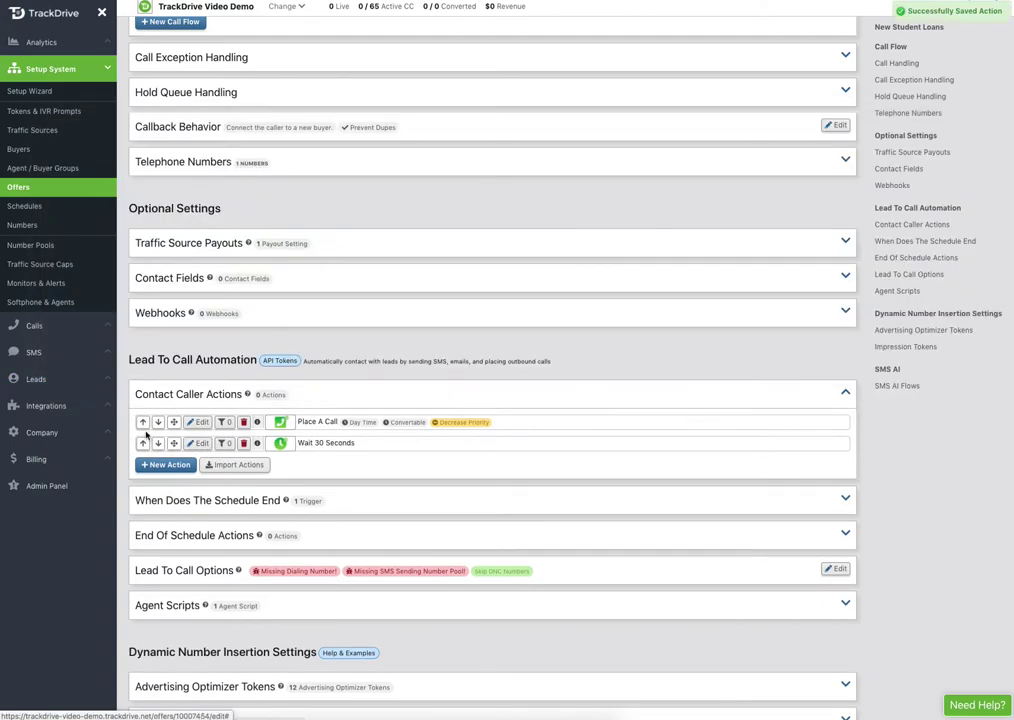
- Add a second Place A Call action with default settings after the 30-second wait
click(165, 463)
click(101, 222)
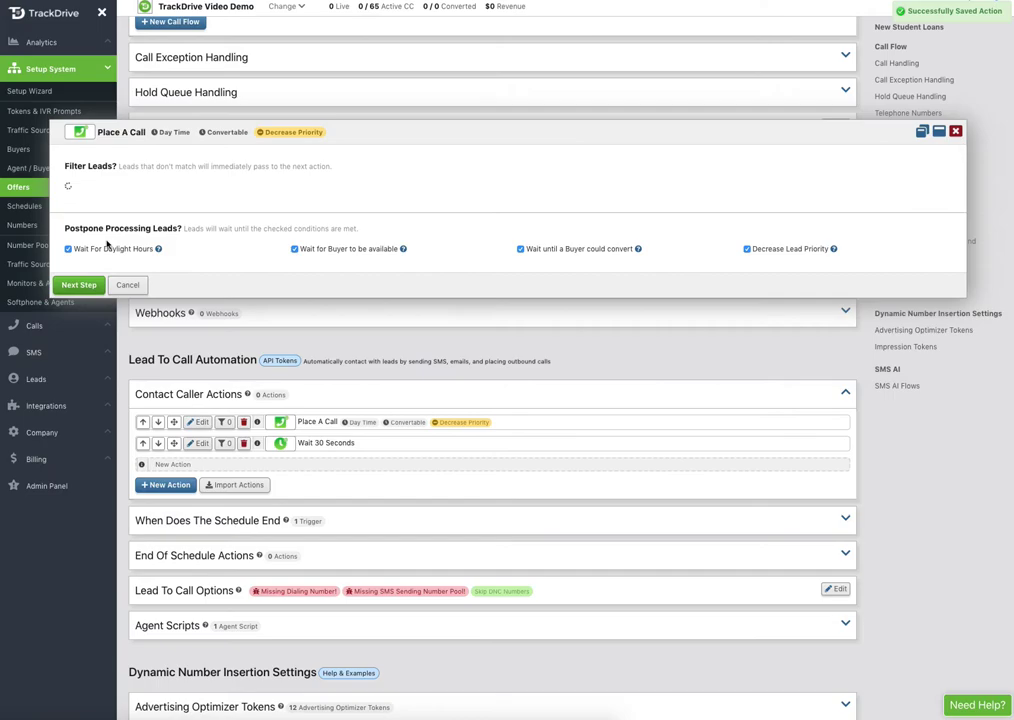
click(79, 289)
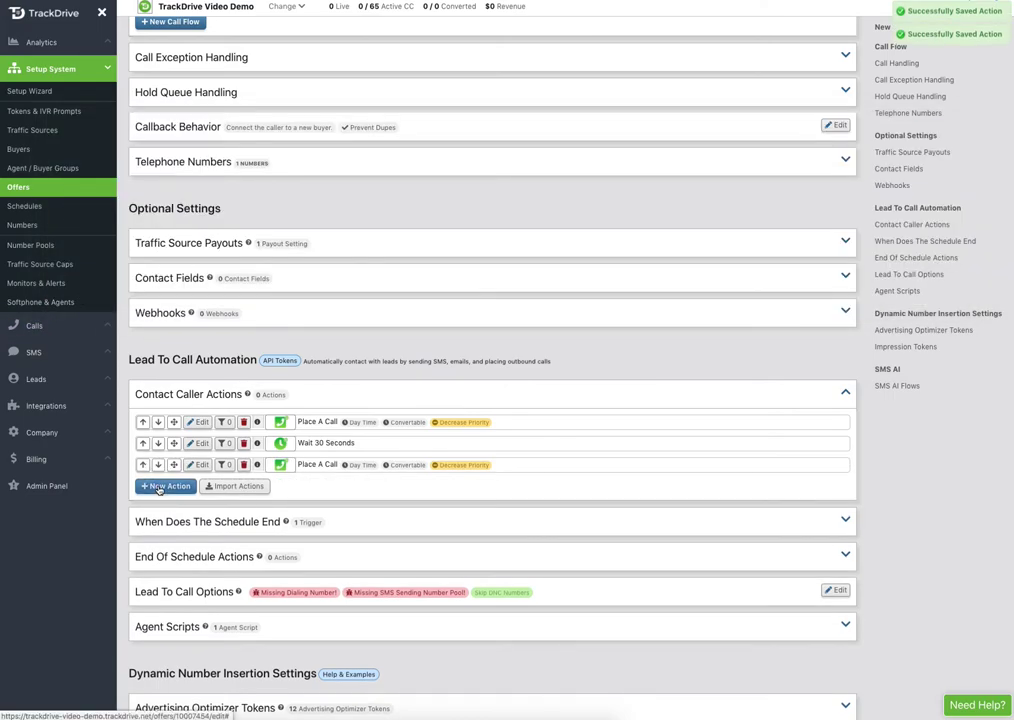
- Add another Wait action of 30 seconds after the second Place A Call action
click(154, 484)
click(249, 211)
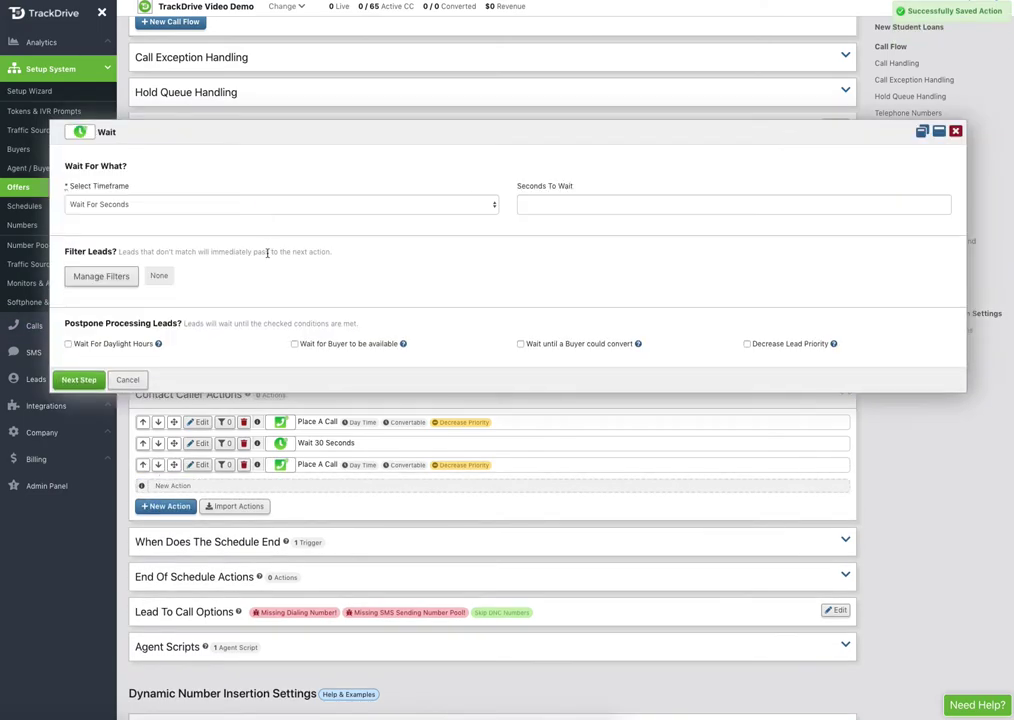
click(540, 205)
text(30)
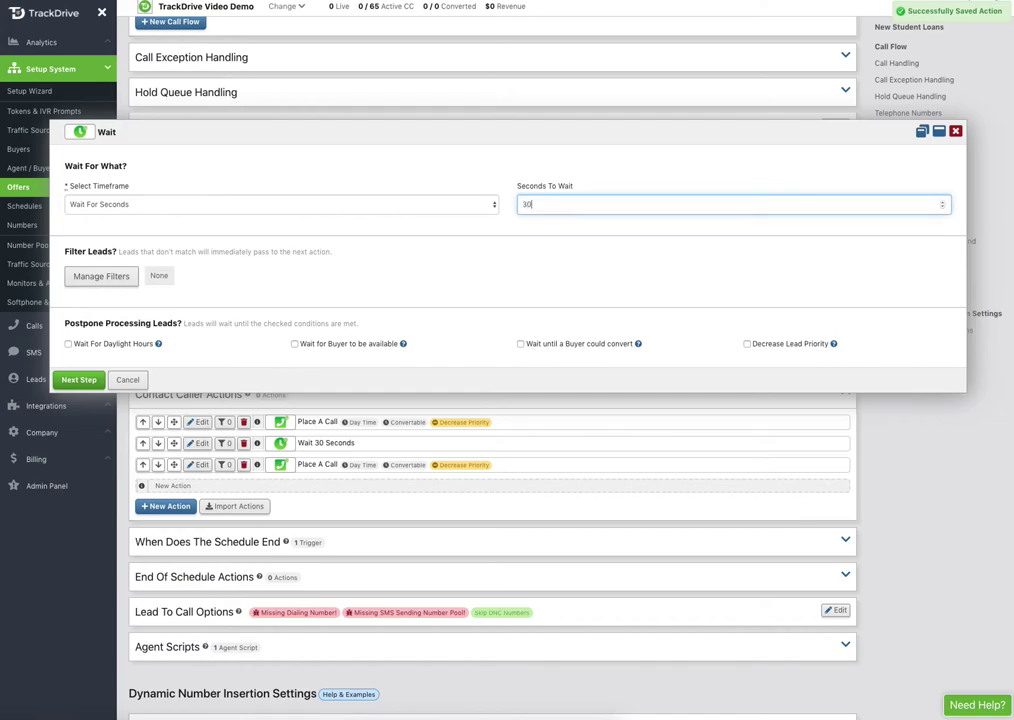
click(98, 384)
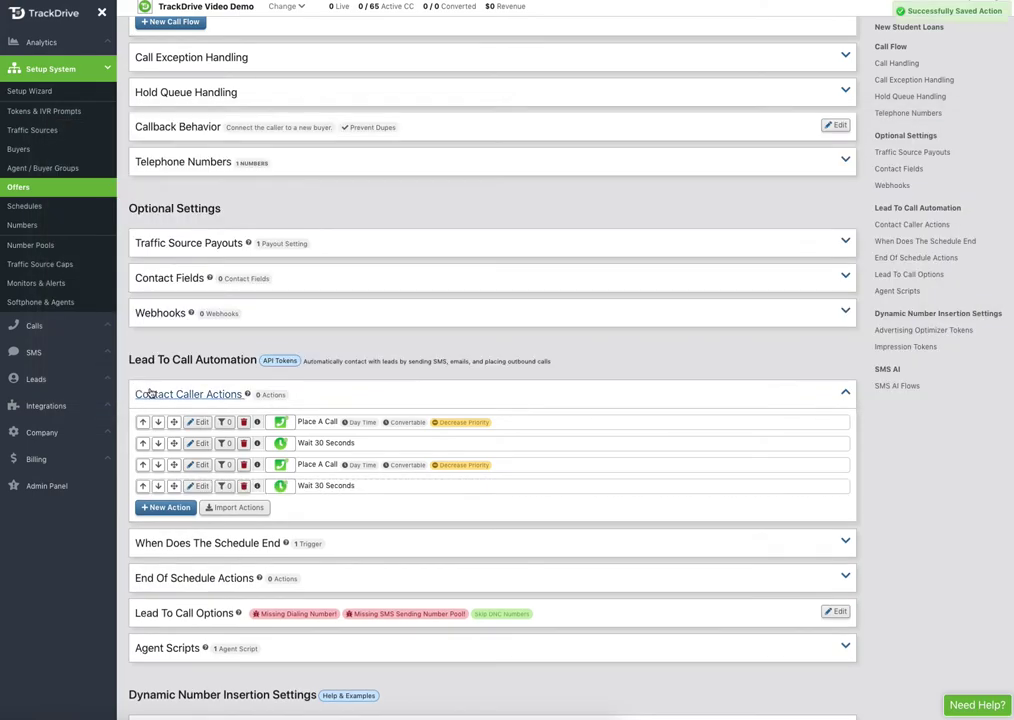
- Add a third Place A Call action with default settings to the end of the Contact Caller Actions
click(166, 504)
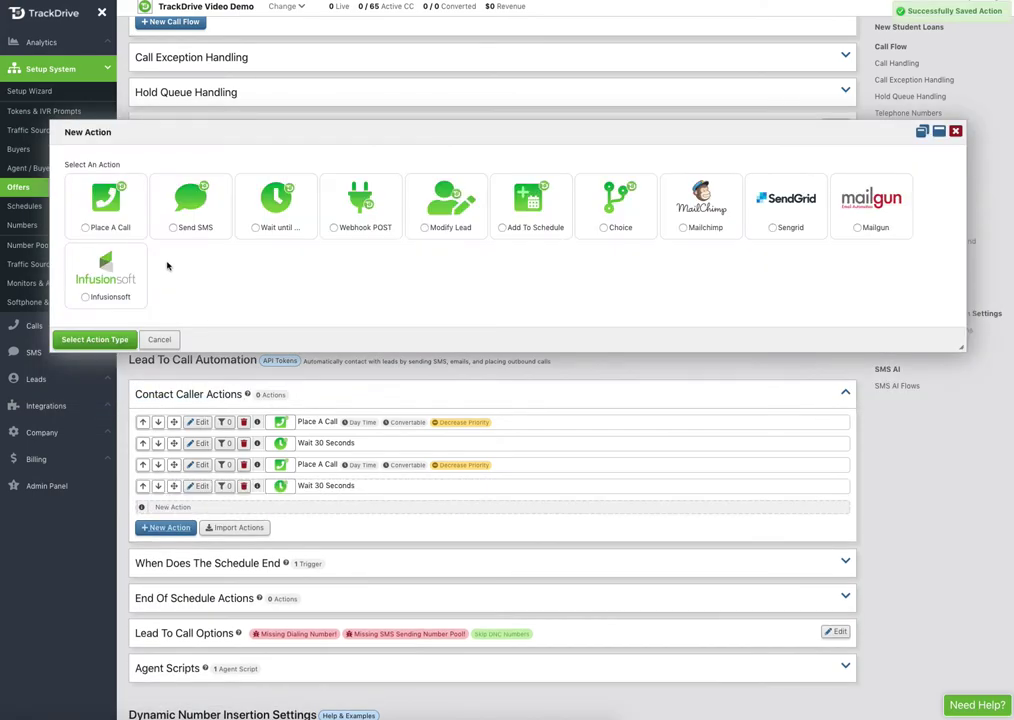
click(104, 200)
click(84, 296)
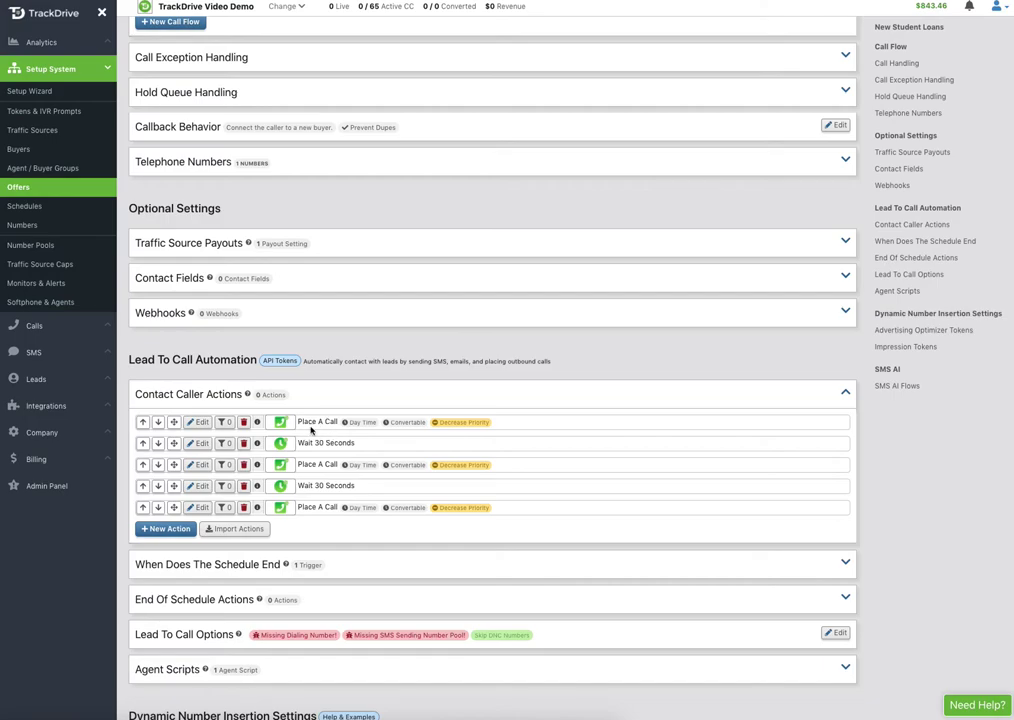
- Add a Send SMS action reading "We are contacting you, call us back at [trackdrive_number], or would another time be better for you?"
mouse_move(338, 425)
scroll(326, 515, down, 1)
scroll(326, 515, down, 2)
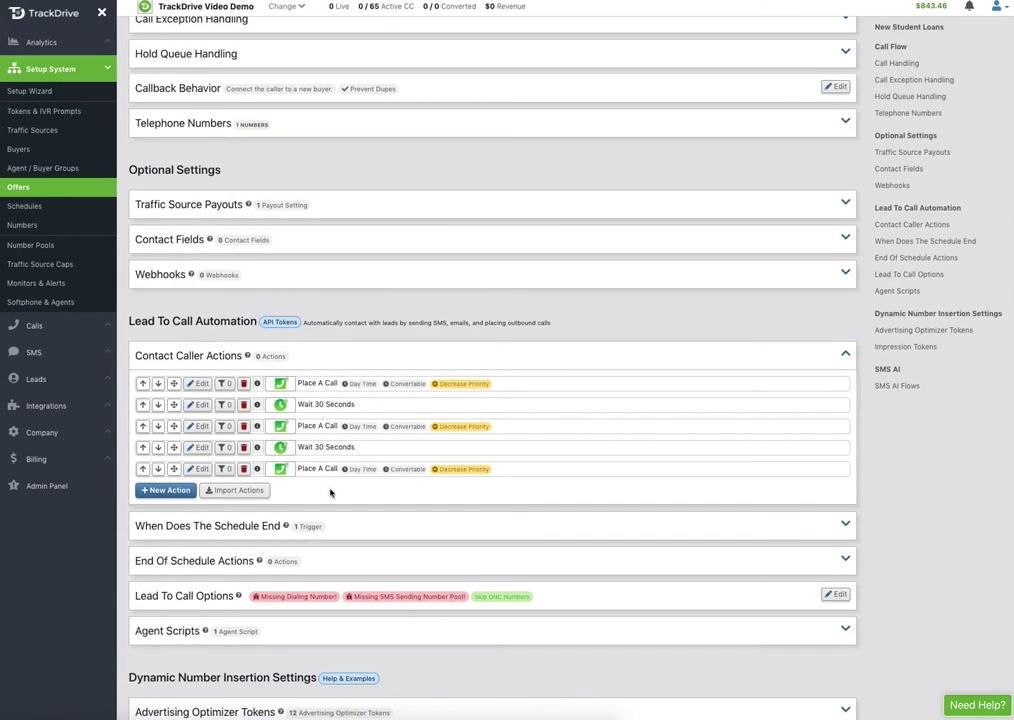
click(165, 490)
click(152, 183)
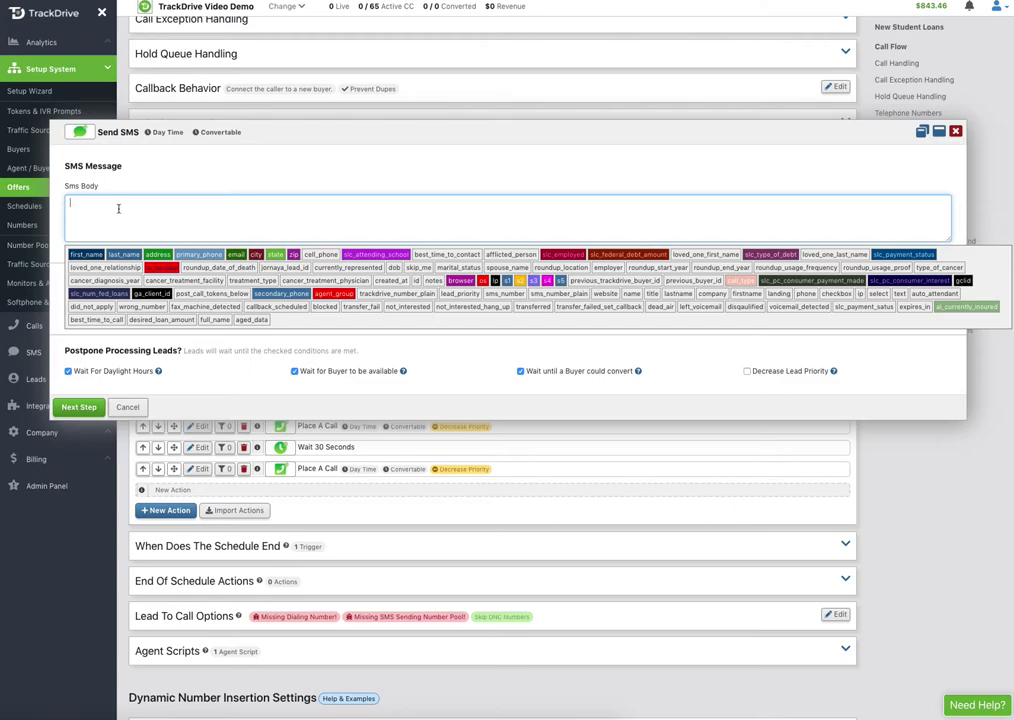
text(WE a)
text( are contact)
text(ing you)
text(, call us back at)
text( [trackdr)
text(ive_number],)
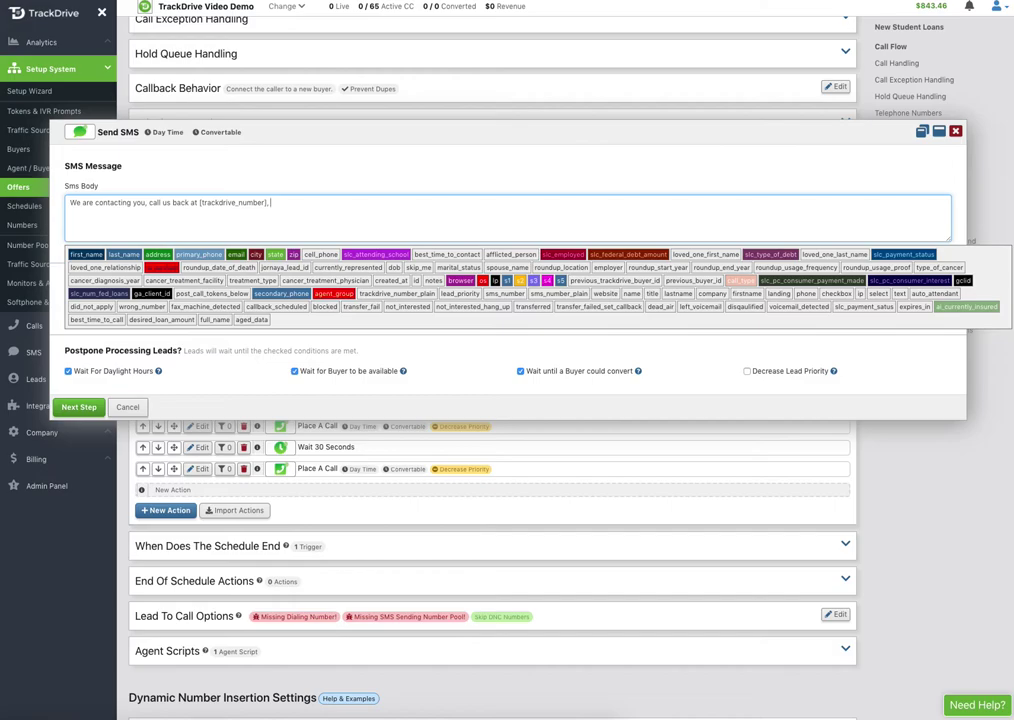
text(or would another time be bef)
text(ter for you?)
click(80, 408)
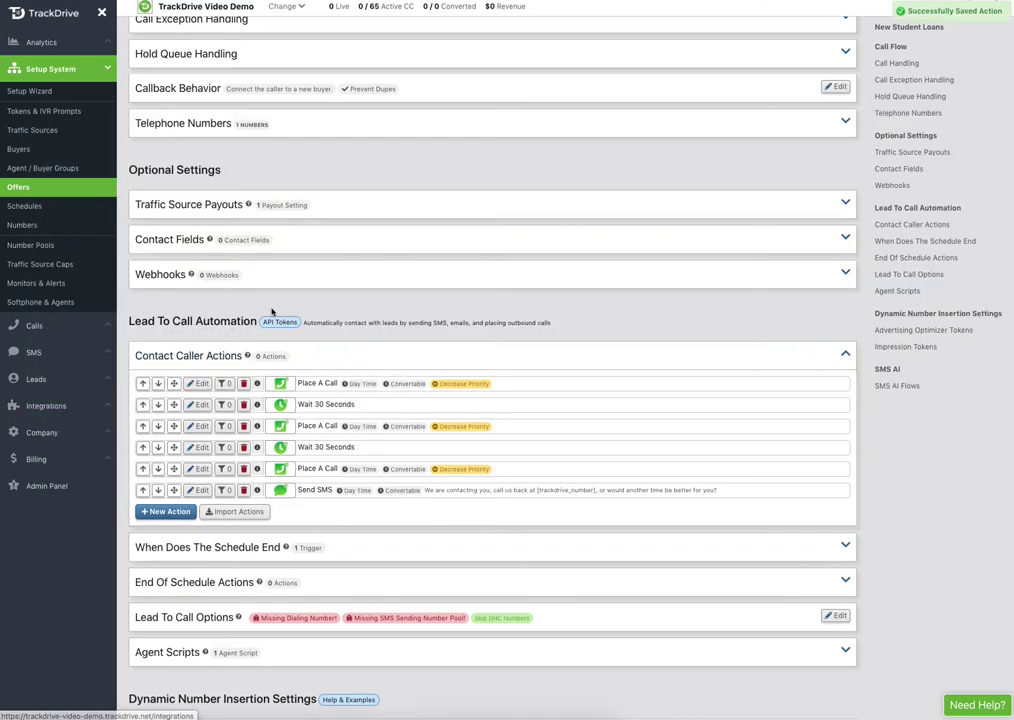
- Add a Wait action after the Send SMS action, using Wait For Hours with 1 hour
click(166, 512)
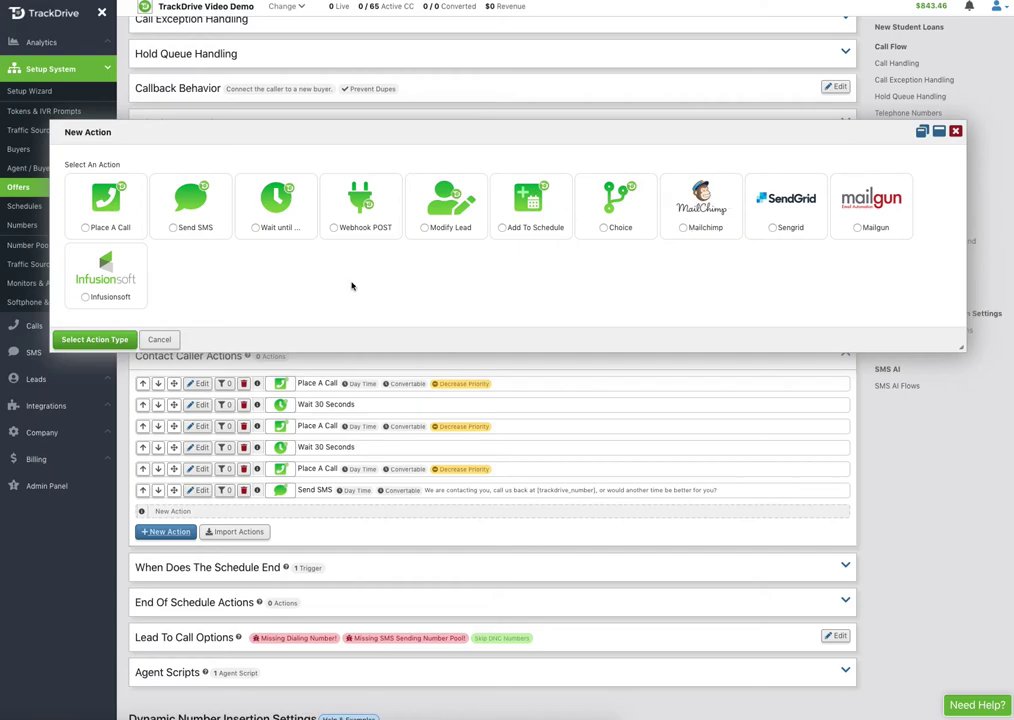
click(158, 340)
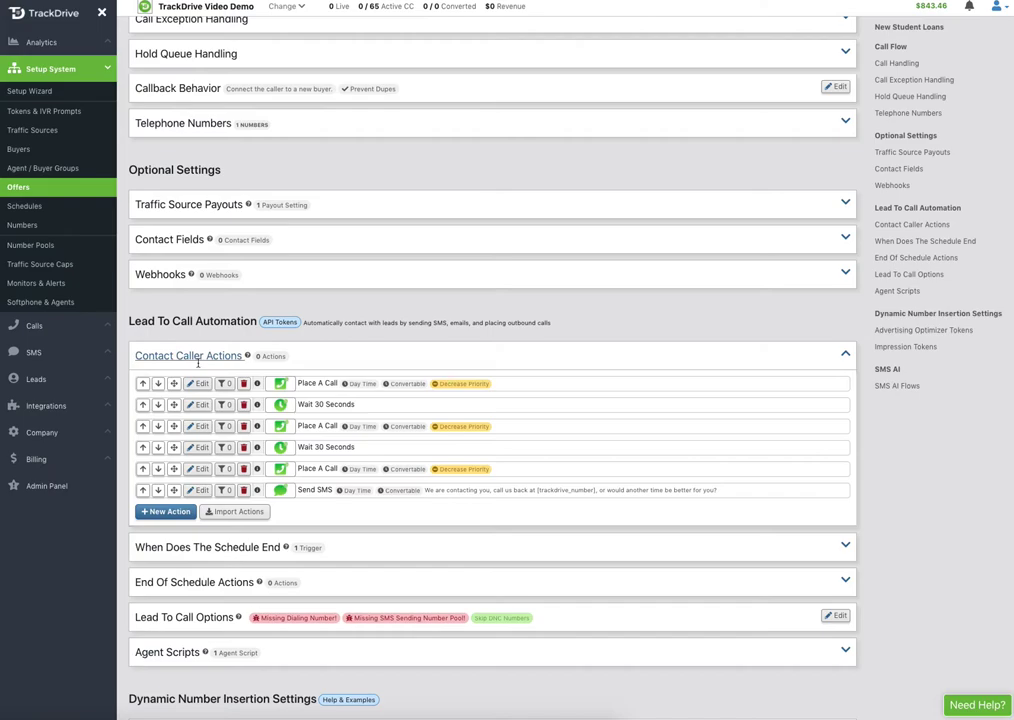
scroll(250, 462, down, 1)
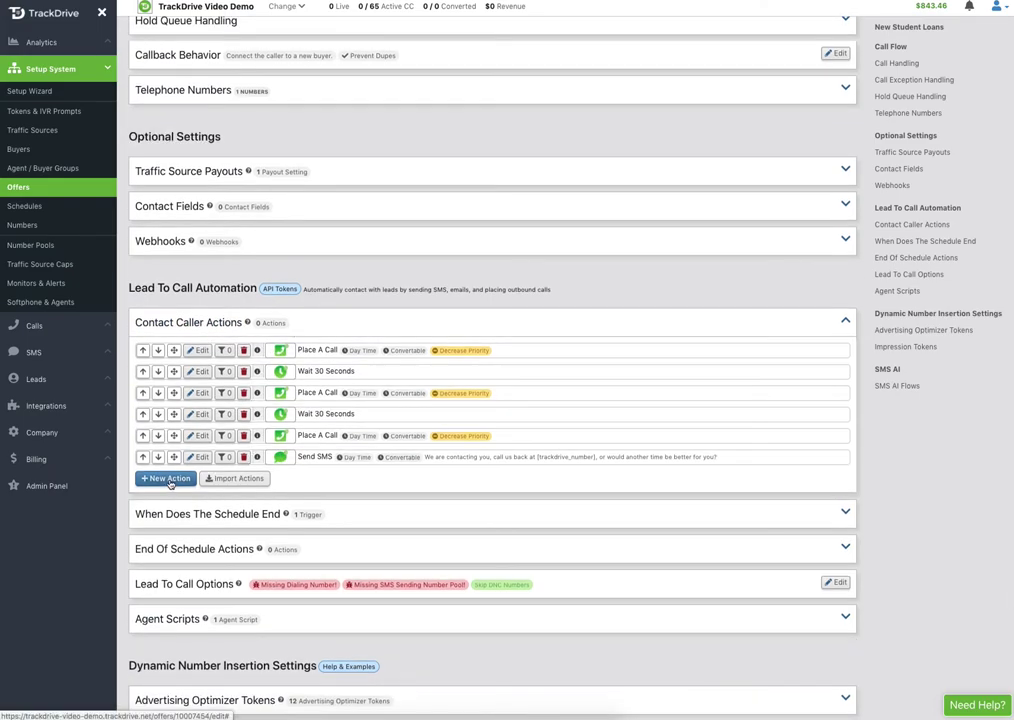
click(166, 478)
click(279, 212)
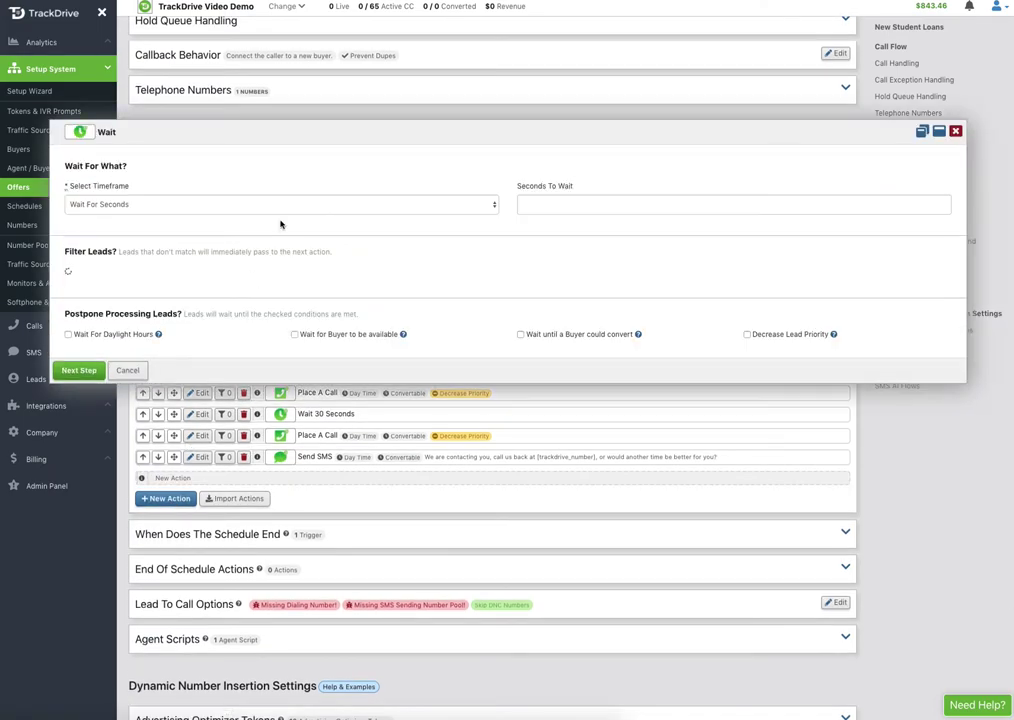
click(391, 206)
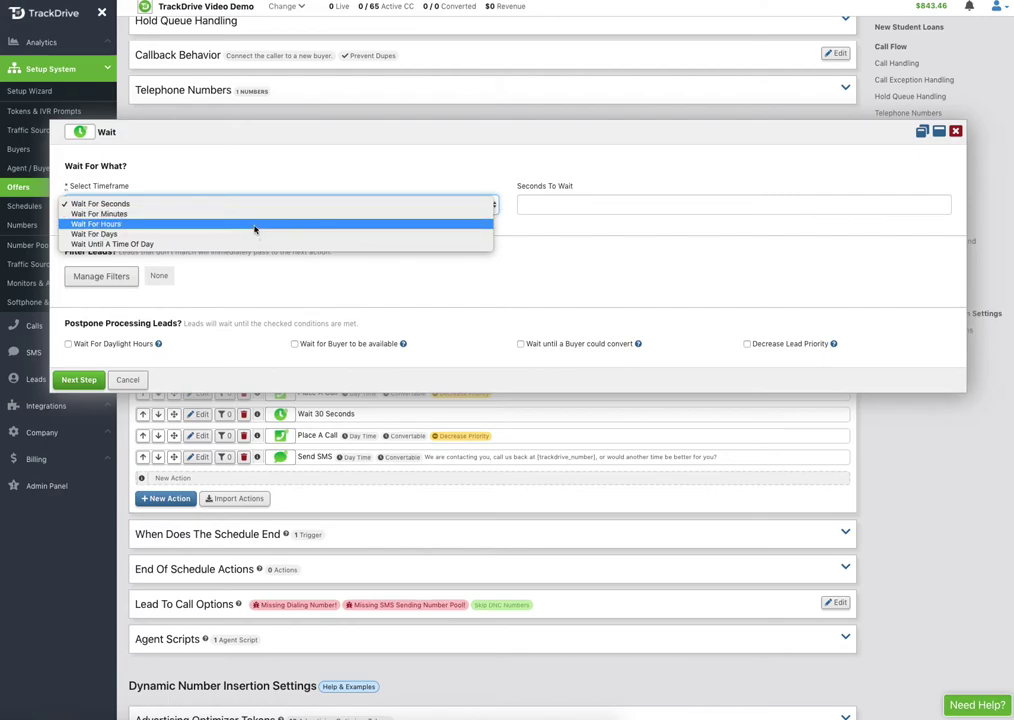
click(390, 224)
click(541, 204)
text(1)
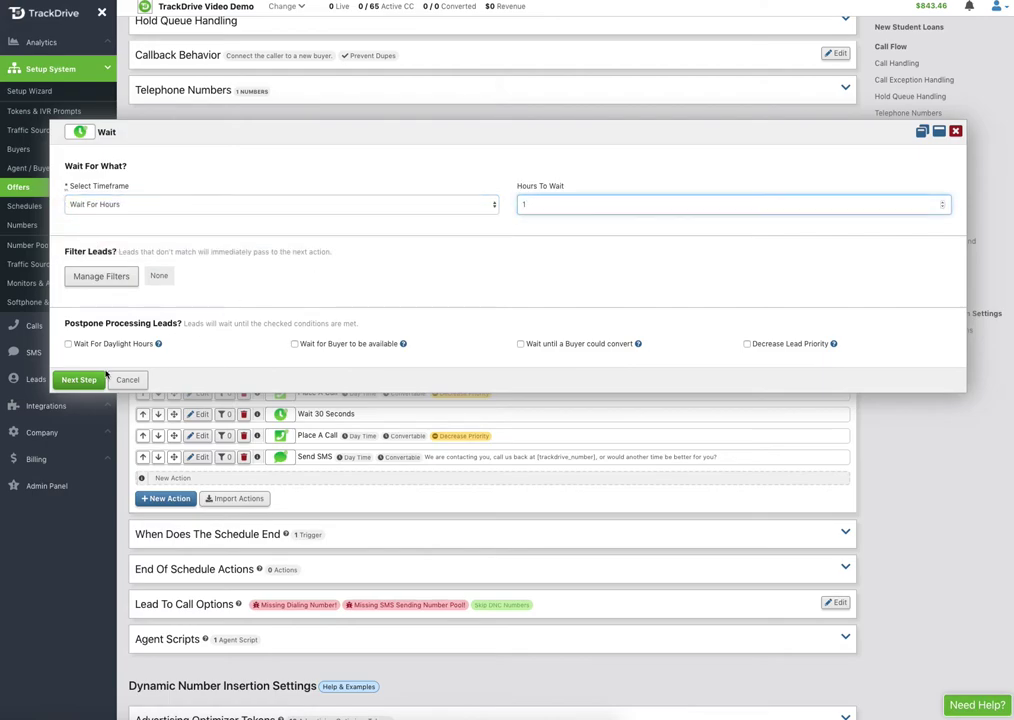
click(70, 379)
- Add a Place A Call action with default settings after the one-hour wait
click(165, 500)
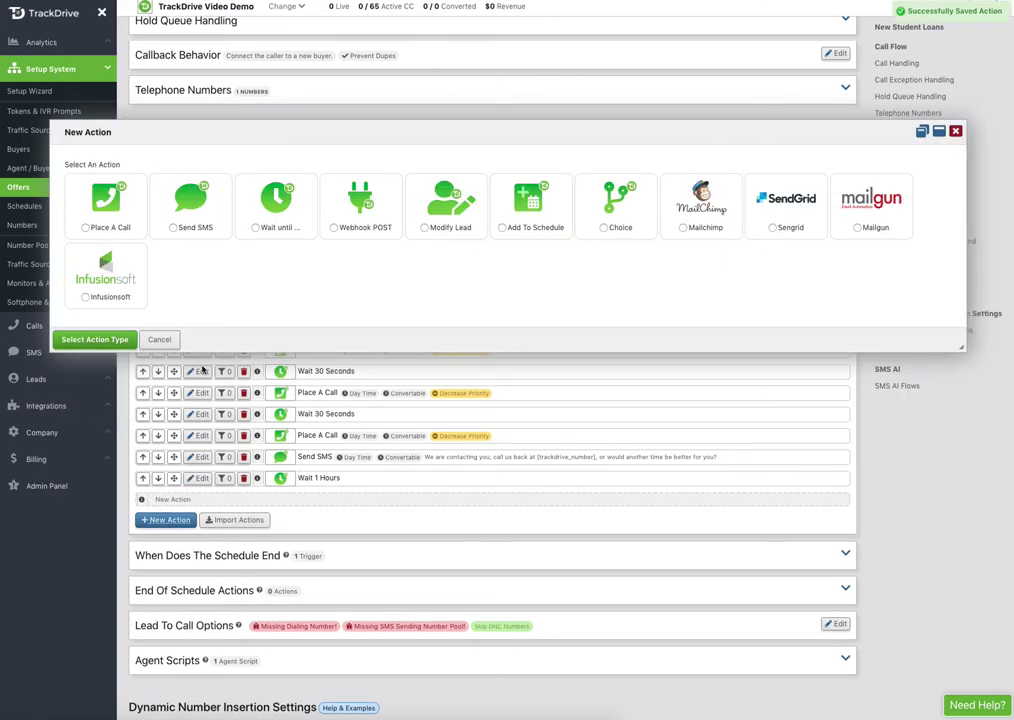
click(94, 339)
click(72, 291)
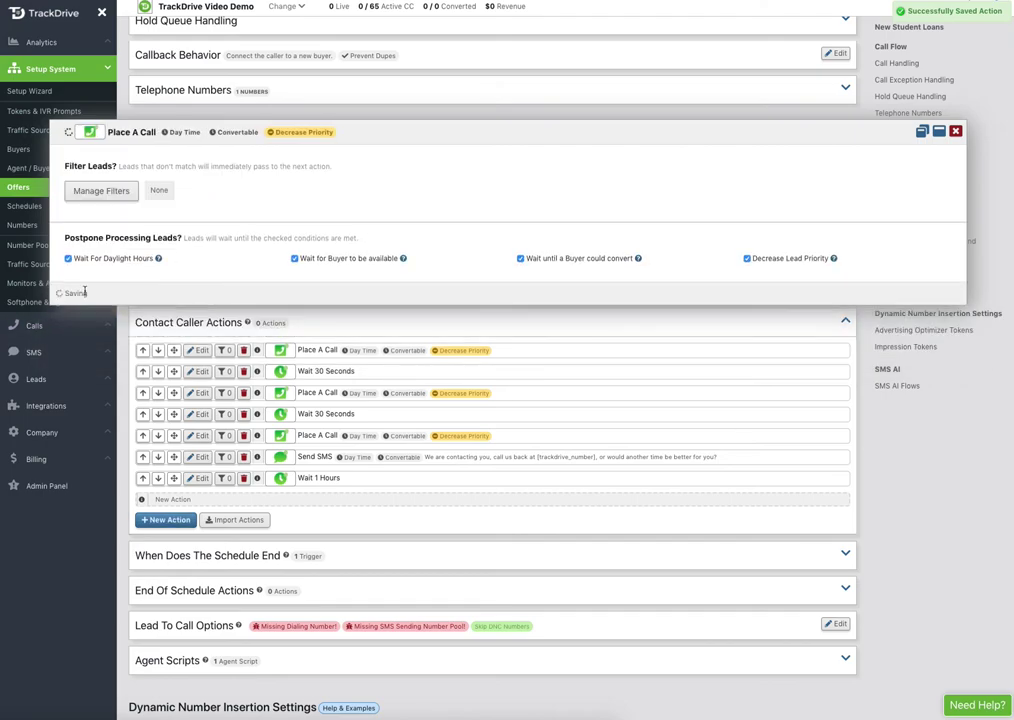
- Add a Wait action after the last call, using Wait Until A Time Of Day set to Tomorrow at 1pm, minute 0
click(167, 521)
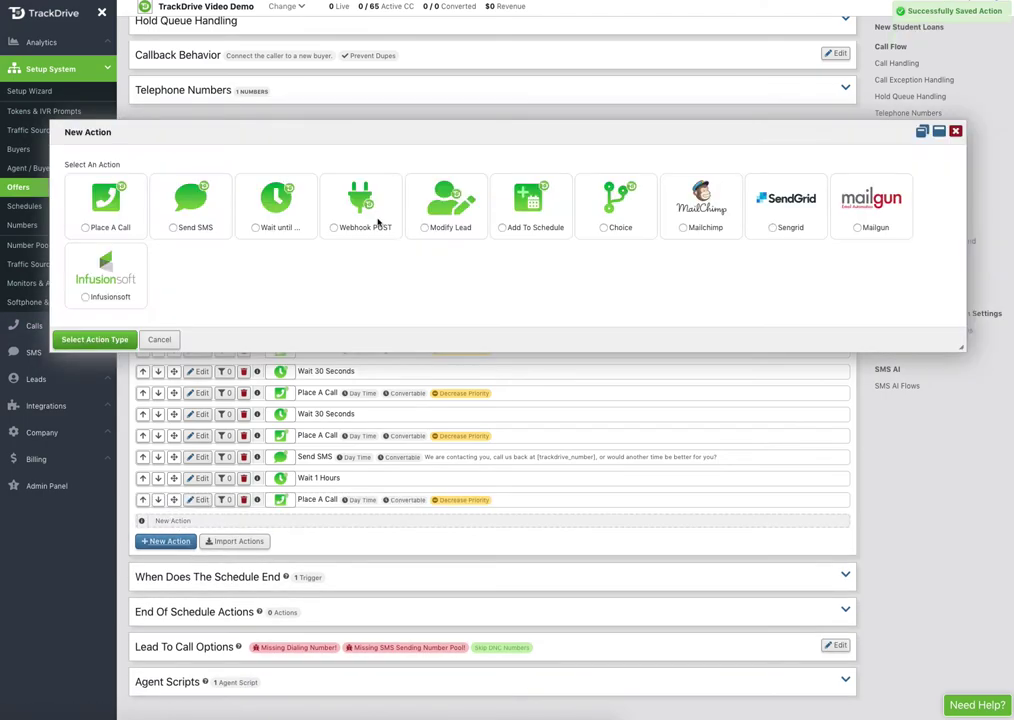
click(260, 218)
click(150, 204)
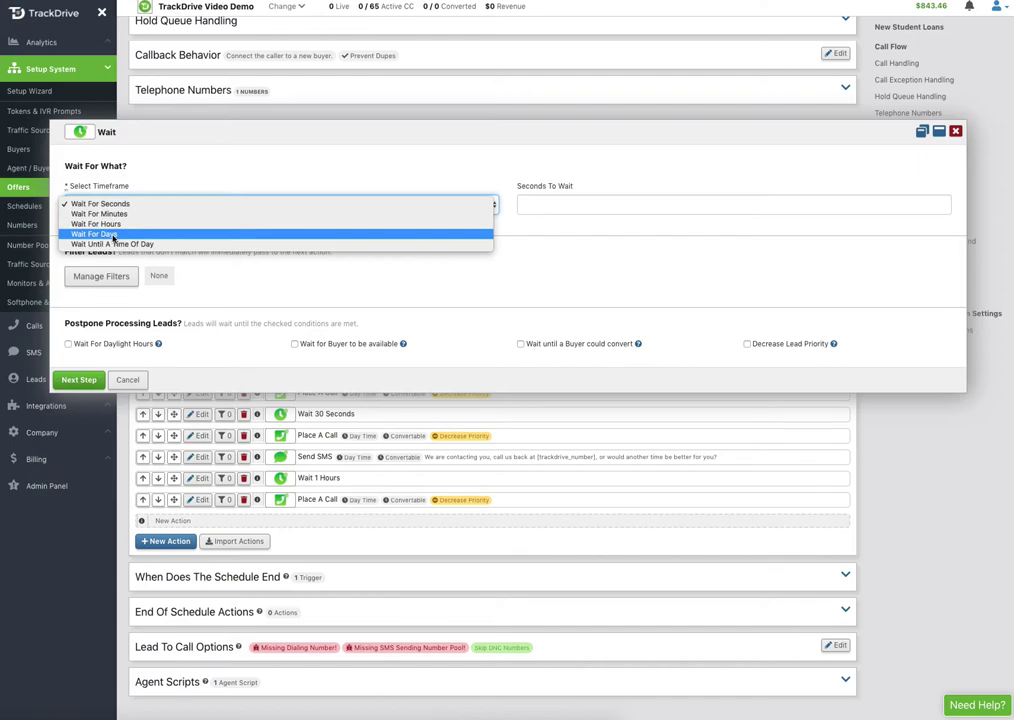
click(112, 244)
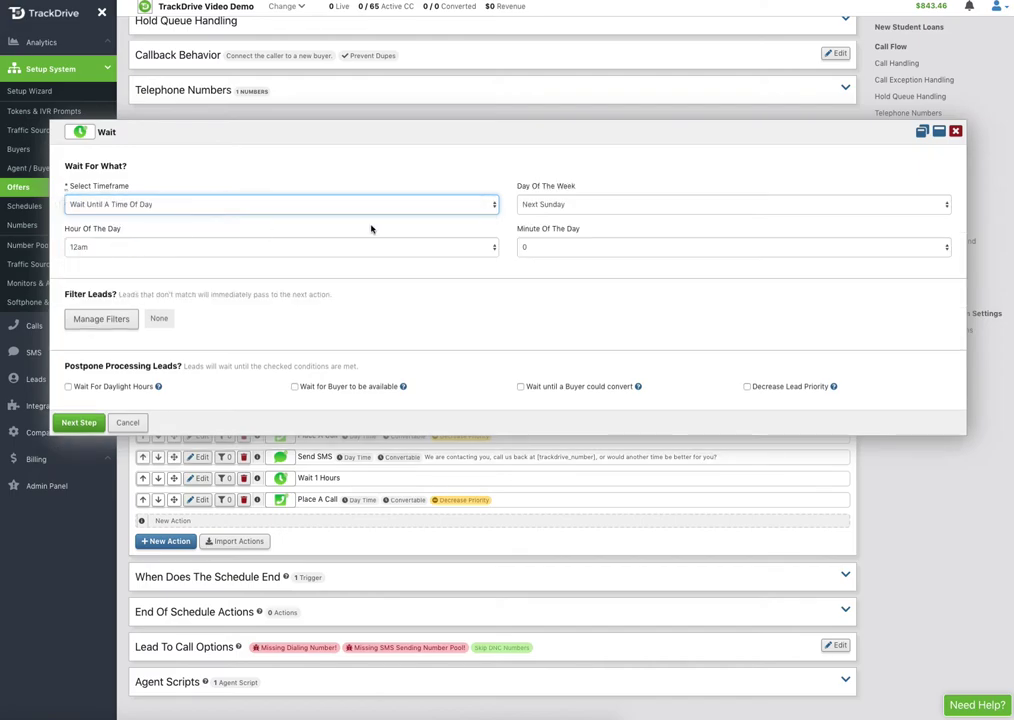
click(550, 204)
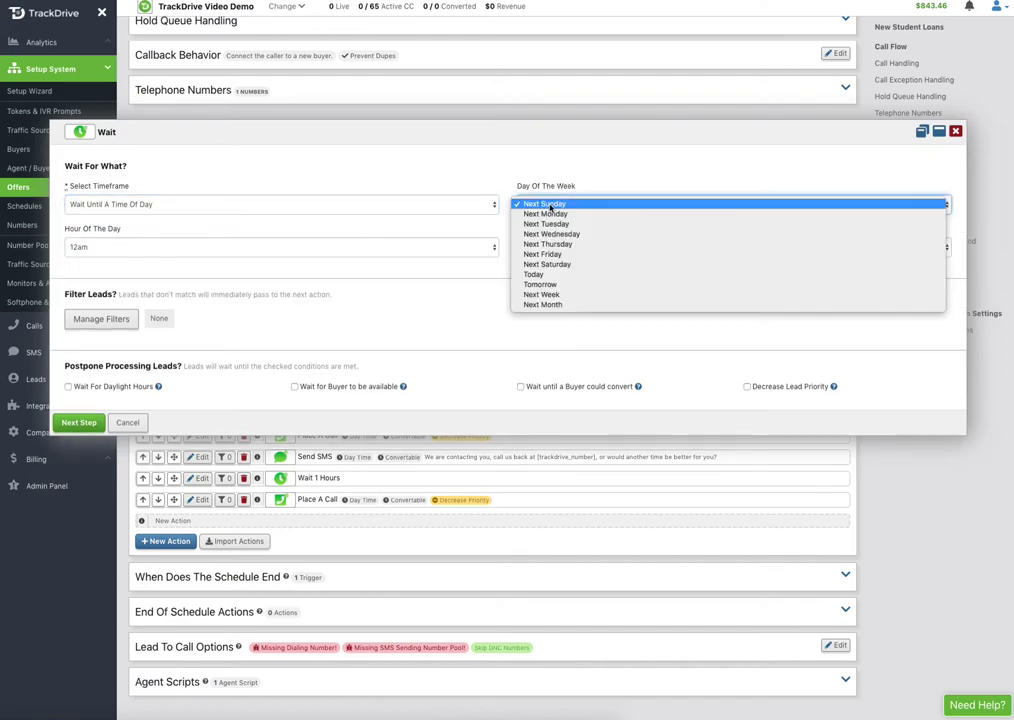
click(540, 284)
click(94, 247)
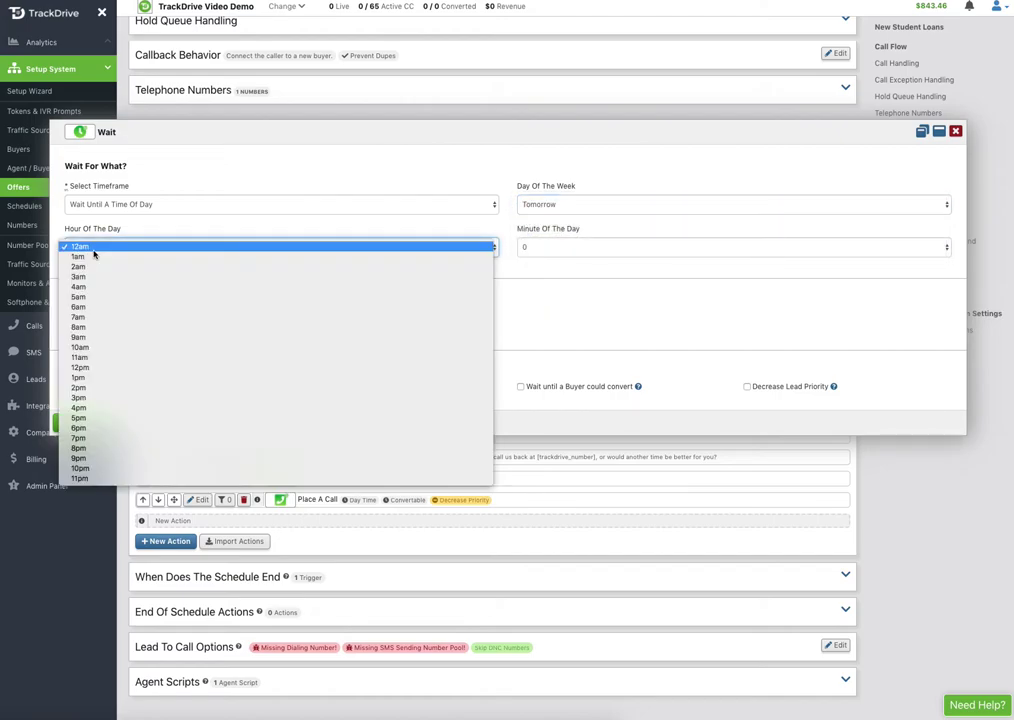
click(90, 377)
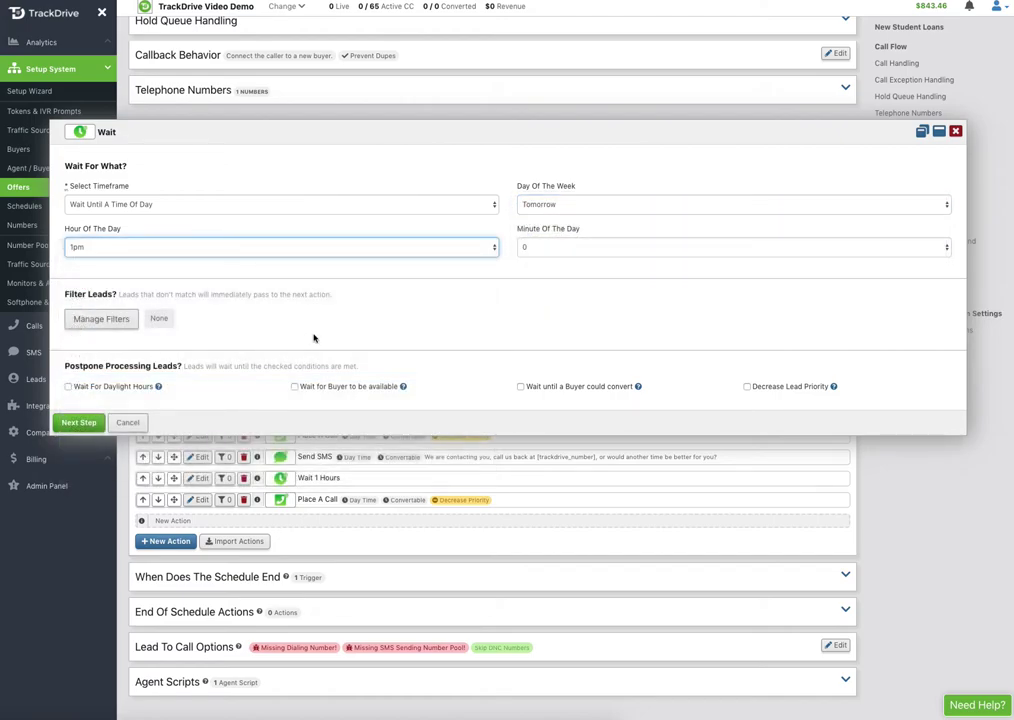
click(88, 422)
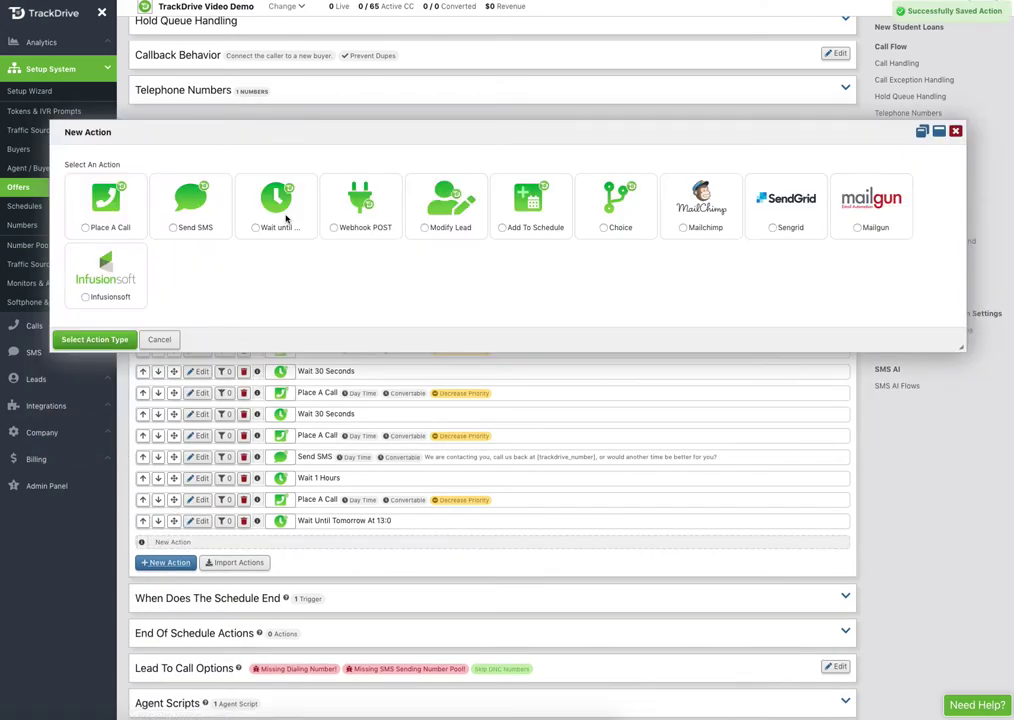
- Add another Wait action to the end of the Contact Caller Actions, using Wait For Hours with 1 hour
click(280, 212)
click(367, 205)
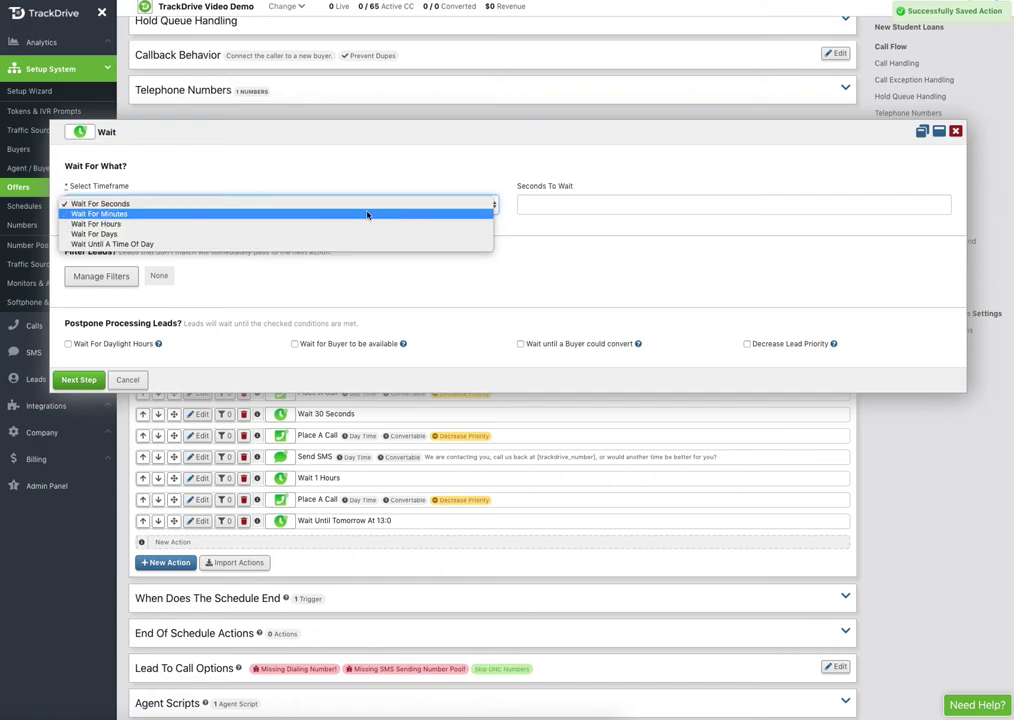
click(367, 224)
click(540, 207)
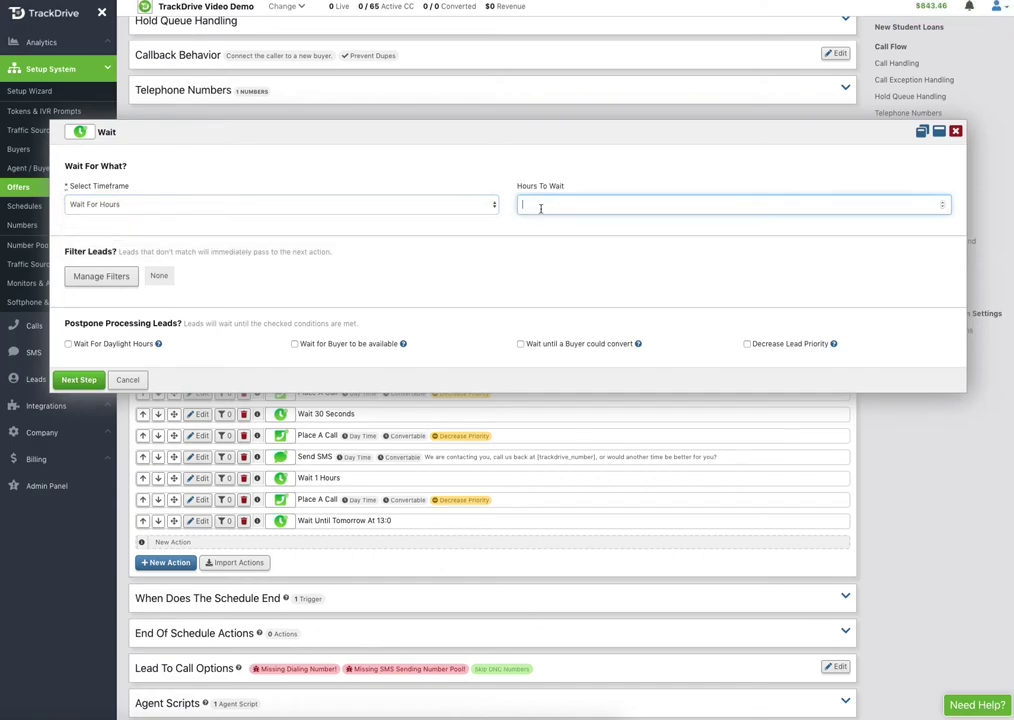
text(1)
click(79, 380)
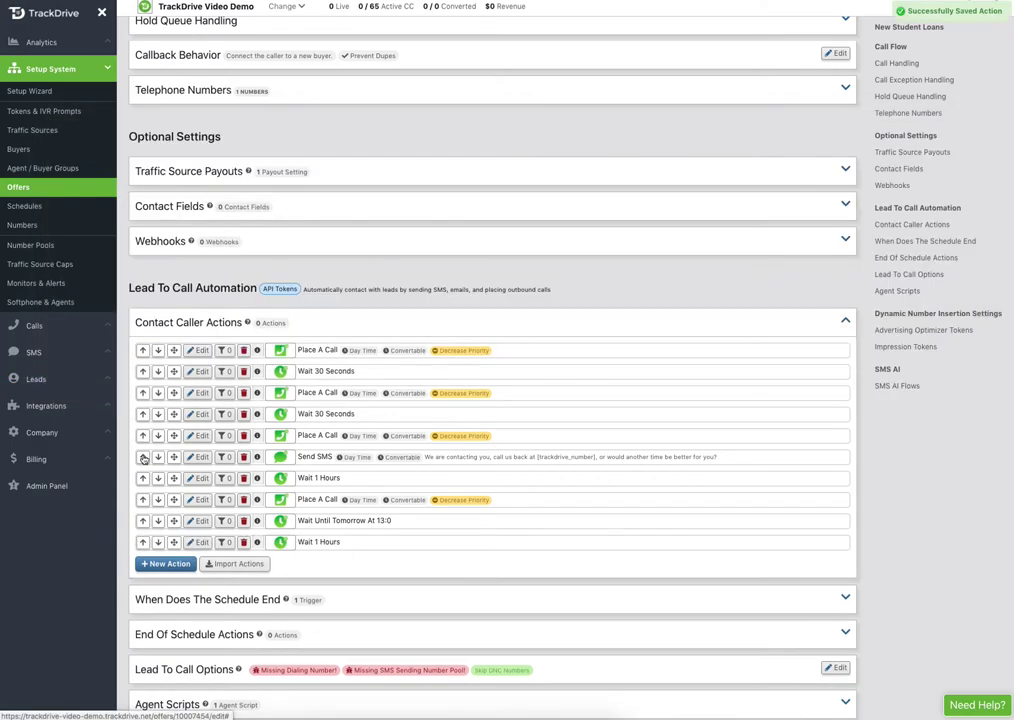
- Add a Place A Call action with default settings to the end of the Contact Caller Actions
click(165, 563)
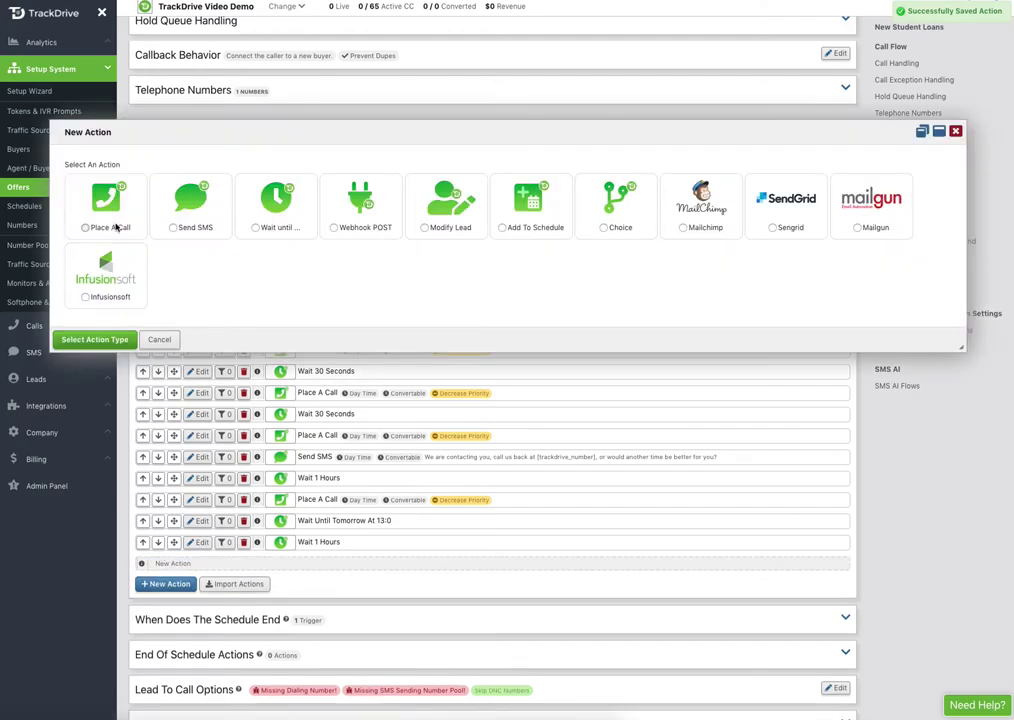
click(116, 228)
click(79, 287)
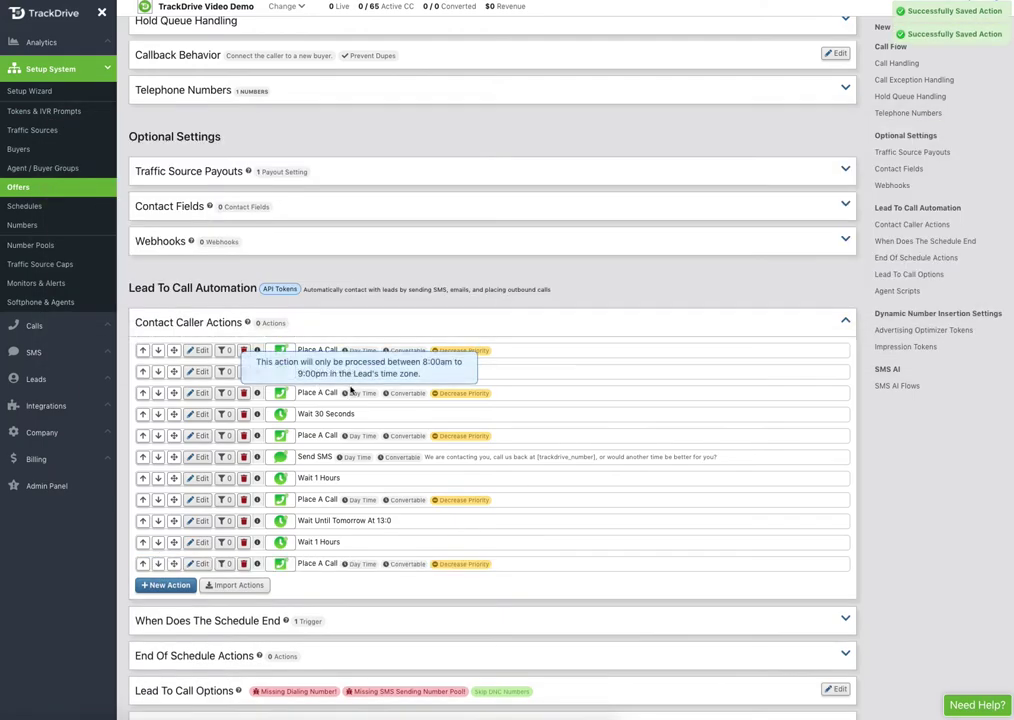
- Rename the default trigger under When Does The Schedule End as "Stop contact actions when buyer answers phone" and save it
scroll(331, 493, down, 1)
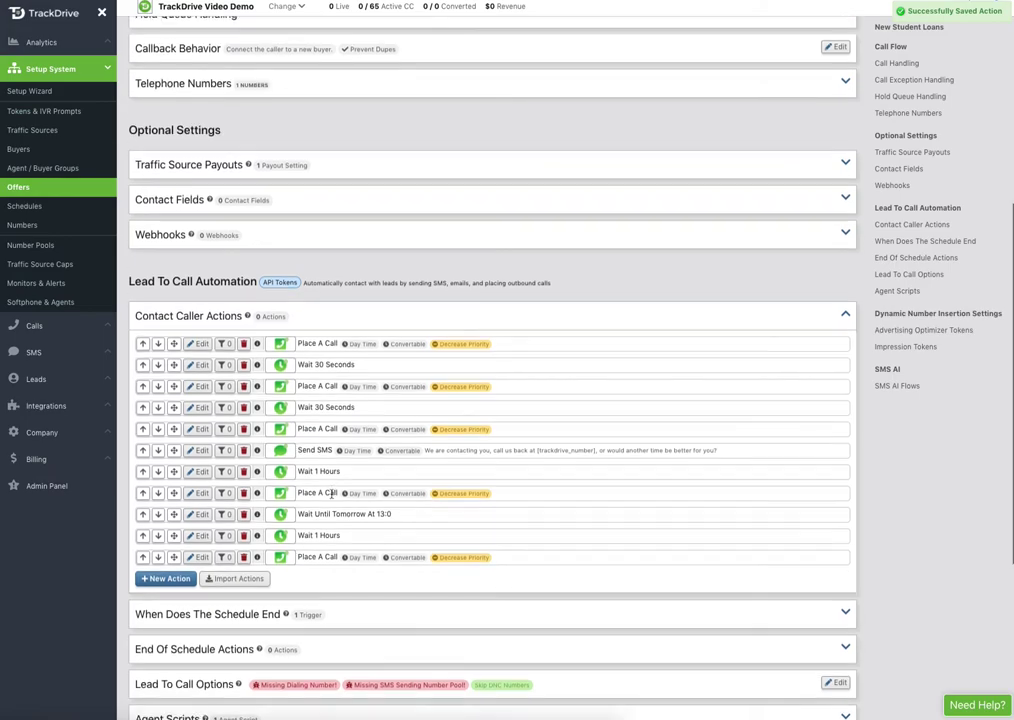
scroll(331, 493, down, 1)
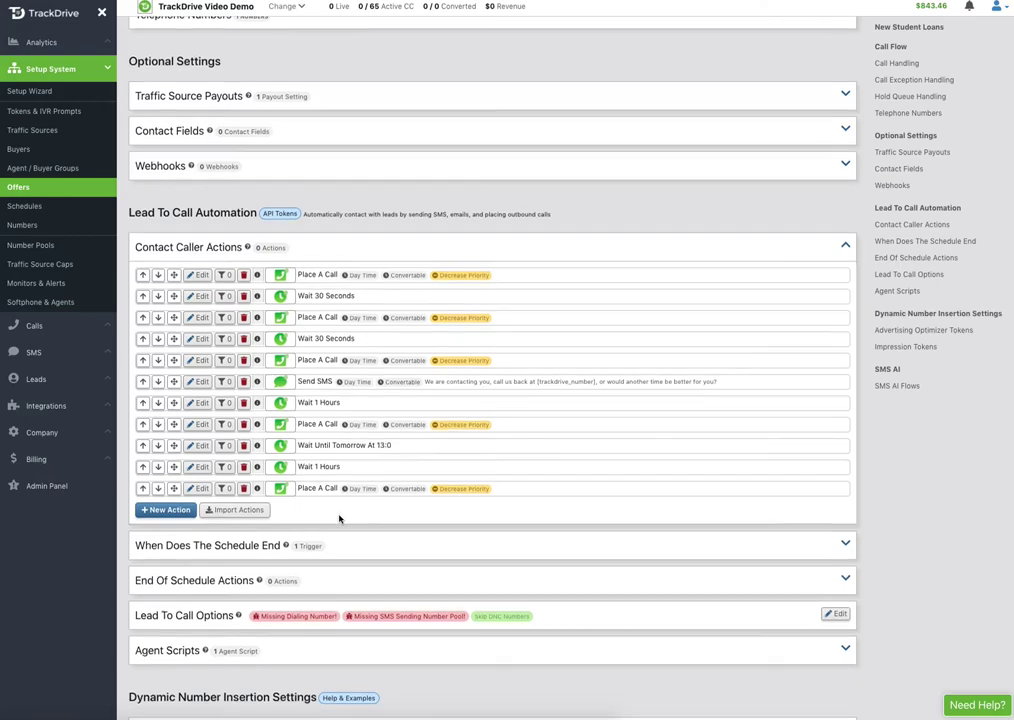
scroll(339, 519, down, 2)
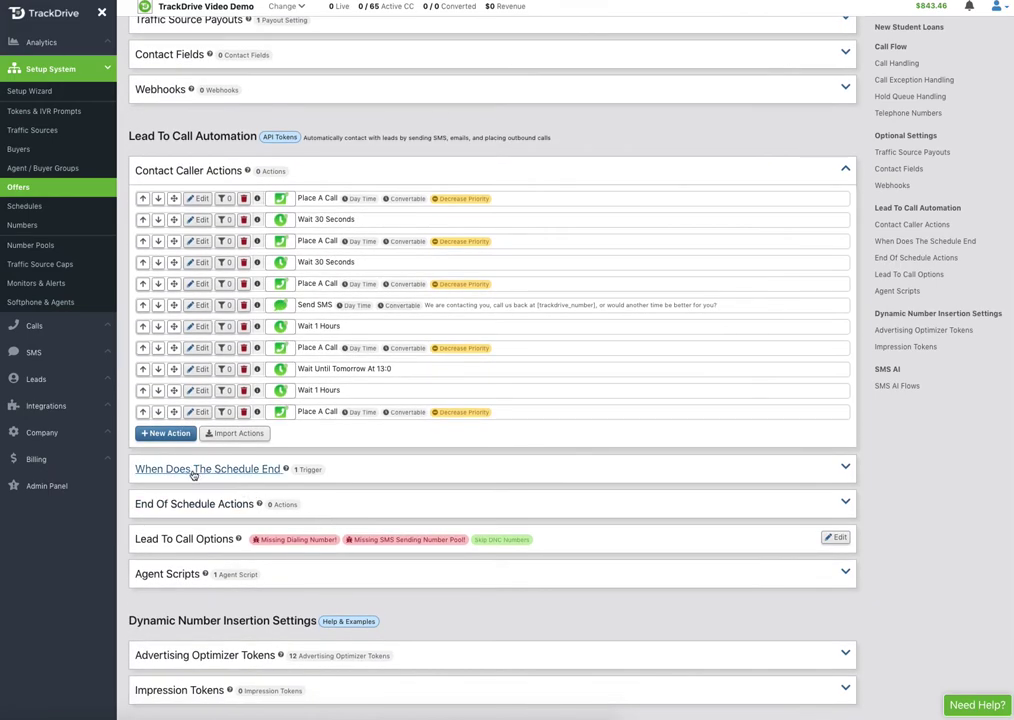
click(194, 474)
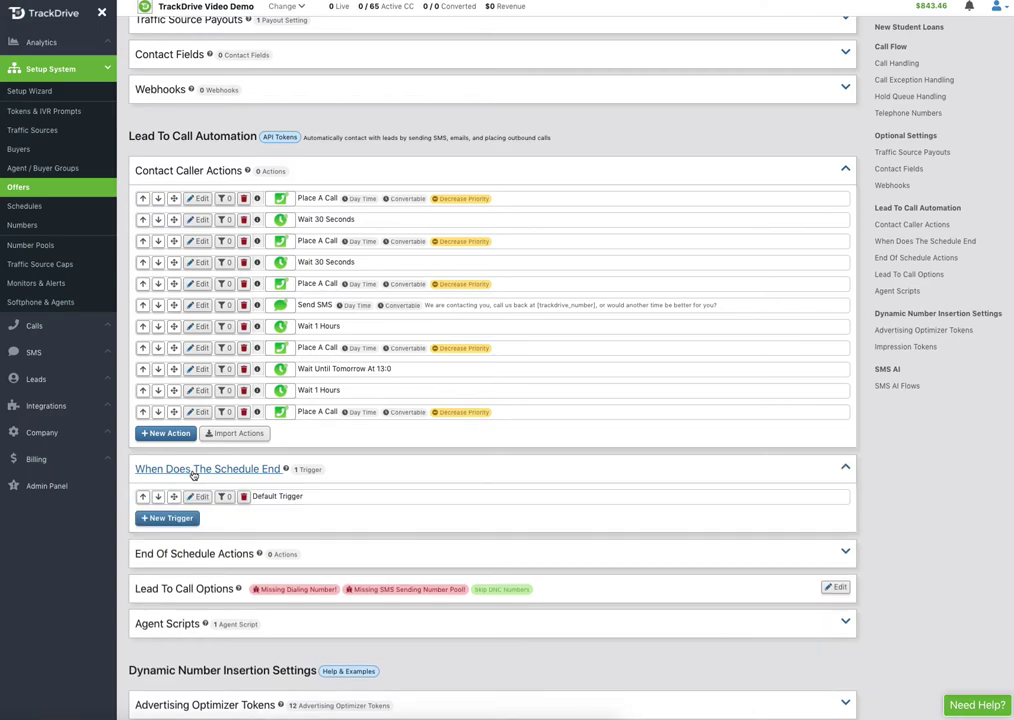
click(199, 497)
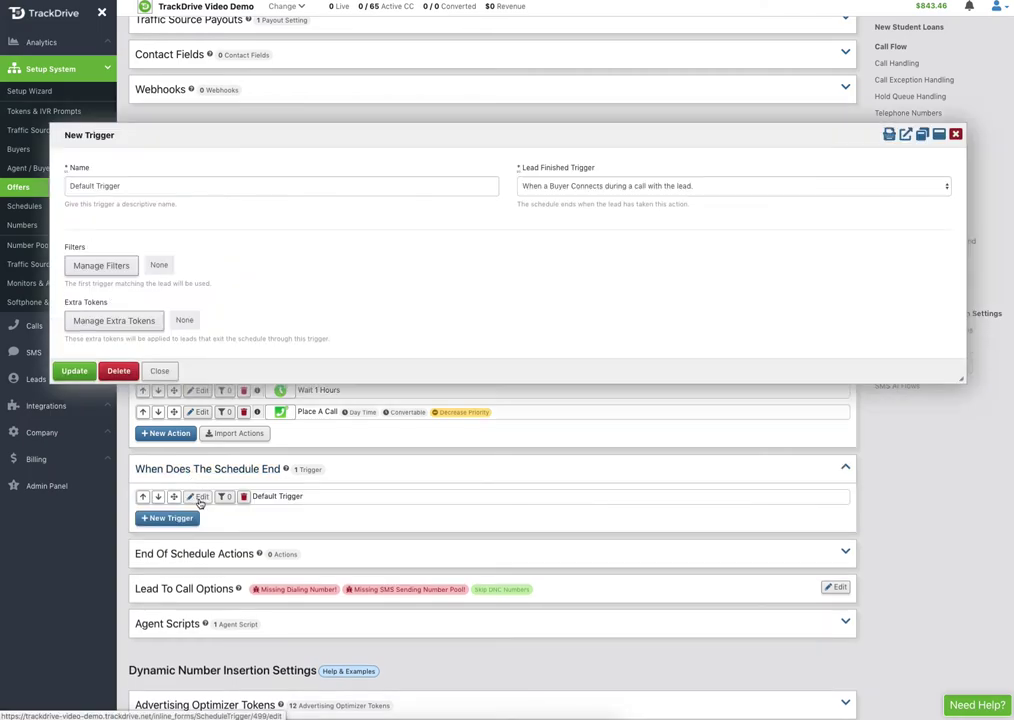
triple_click(112, 186)
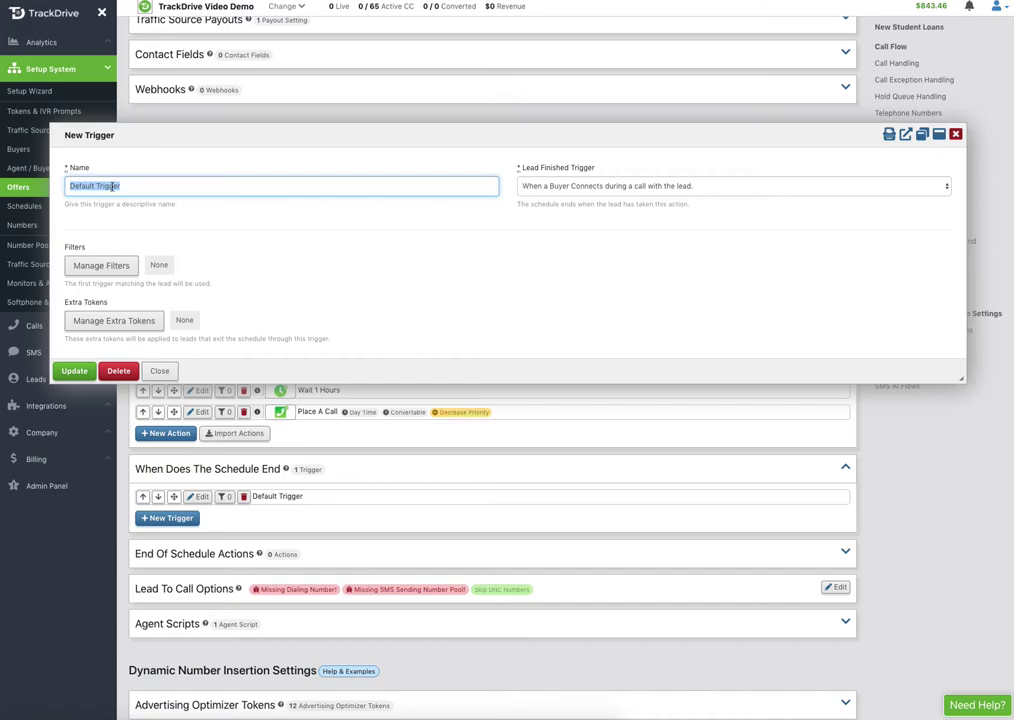
text(Stop contact actions when)
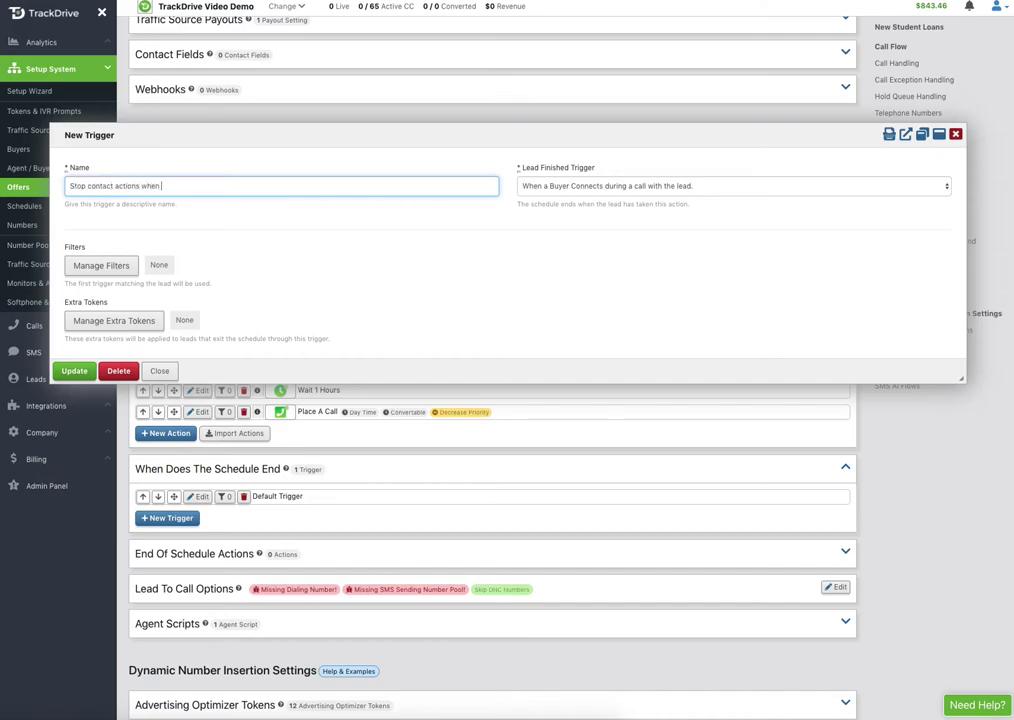
text( buyer en)
key(BackSpace)
key(BackSpace)
text(answers phone)
click(74, 372)
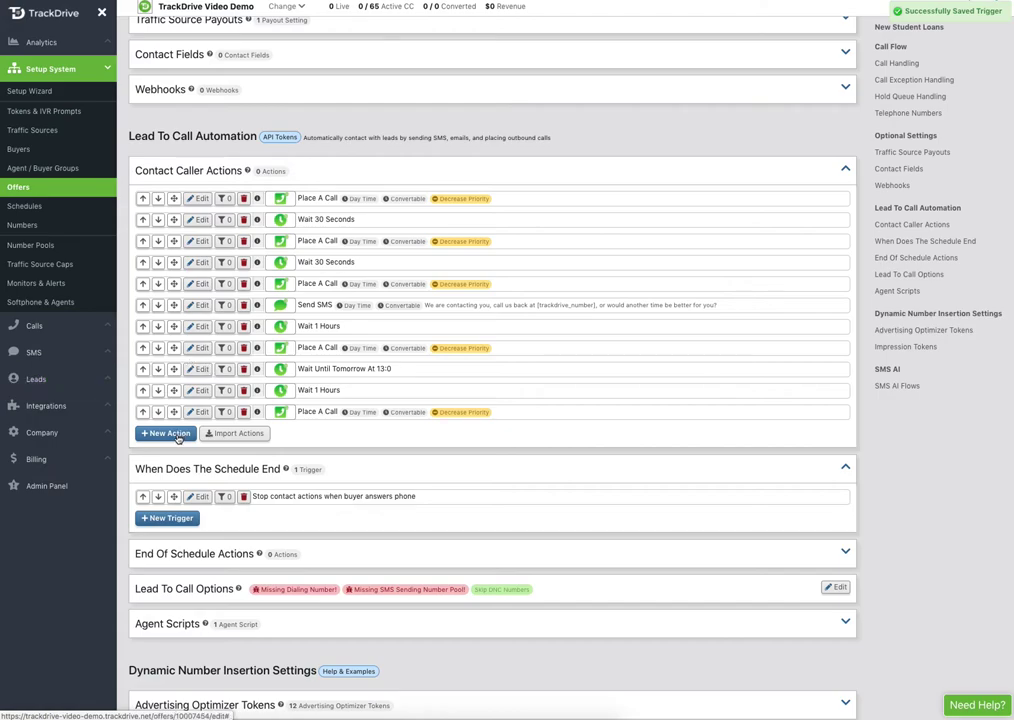
- Start a new schedule-end trigger for leads expired after a given number of minutes, with 75 minutes counted from First Scheduled Action time
click(170, 518)
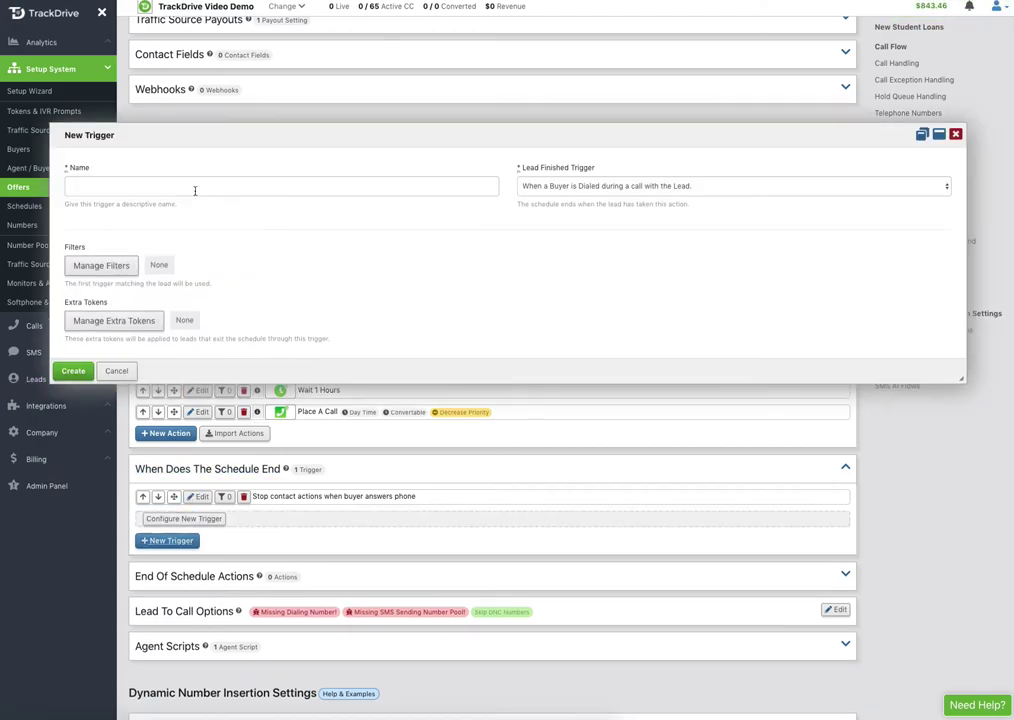
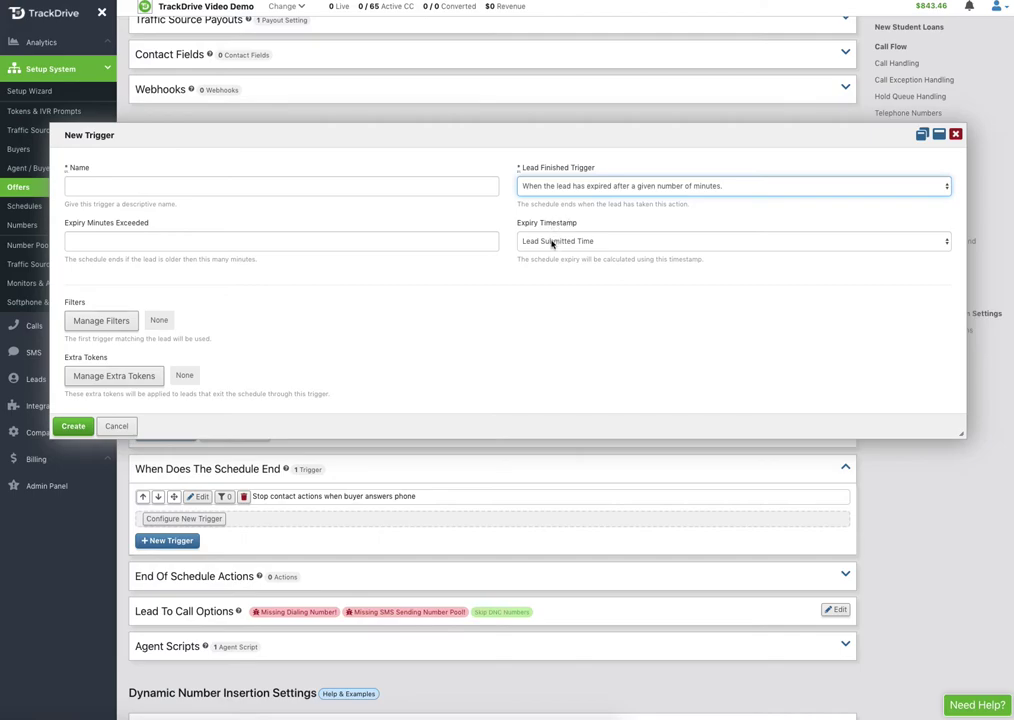
click(551, 241)
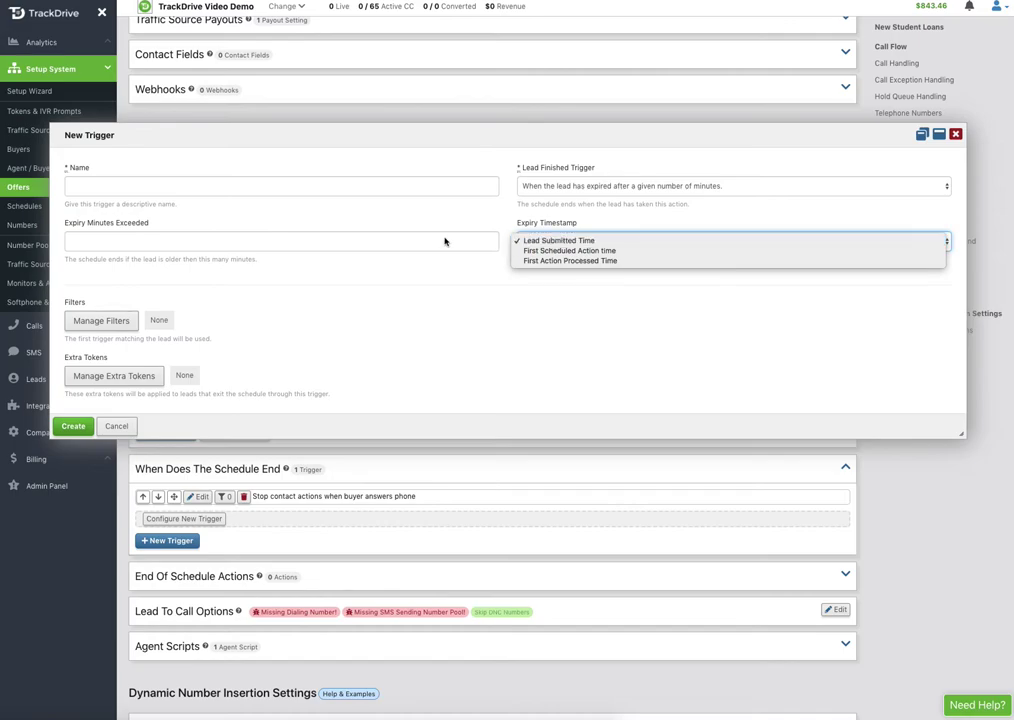
click(356, 241)
click(356, 241)
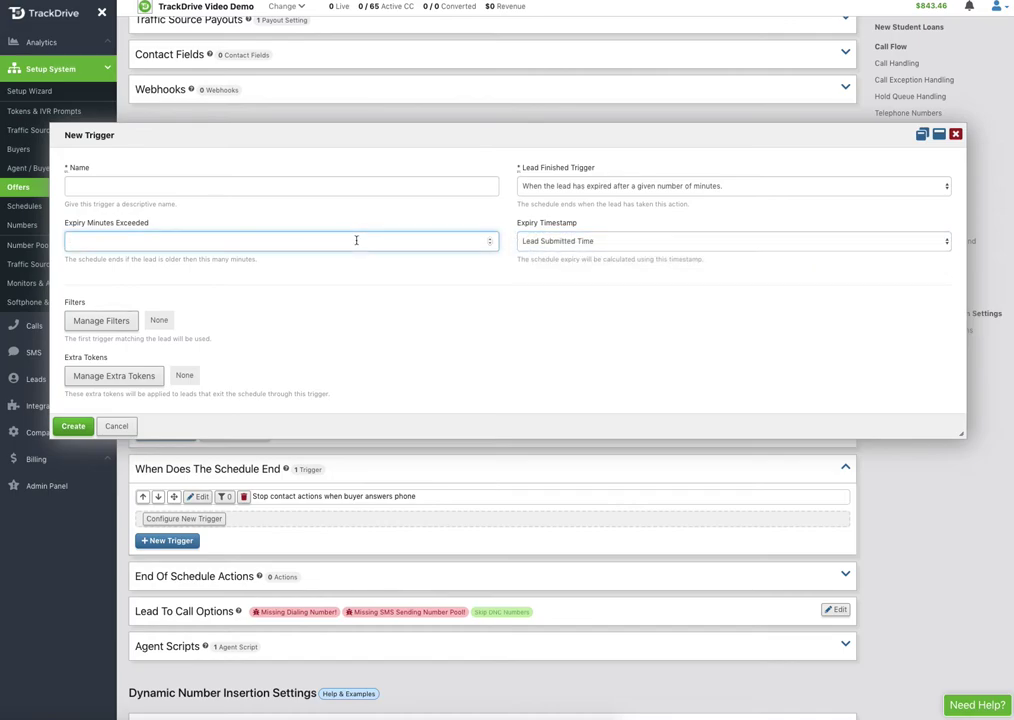
text(75)
click(545, 241)
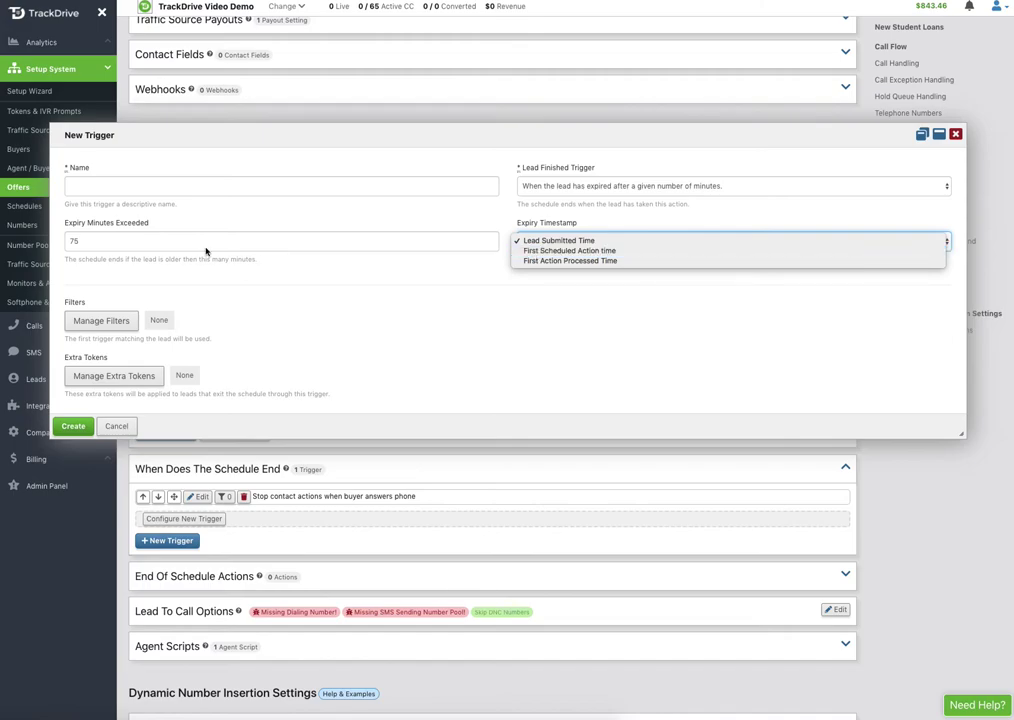
click(545, 251)
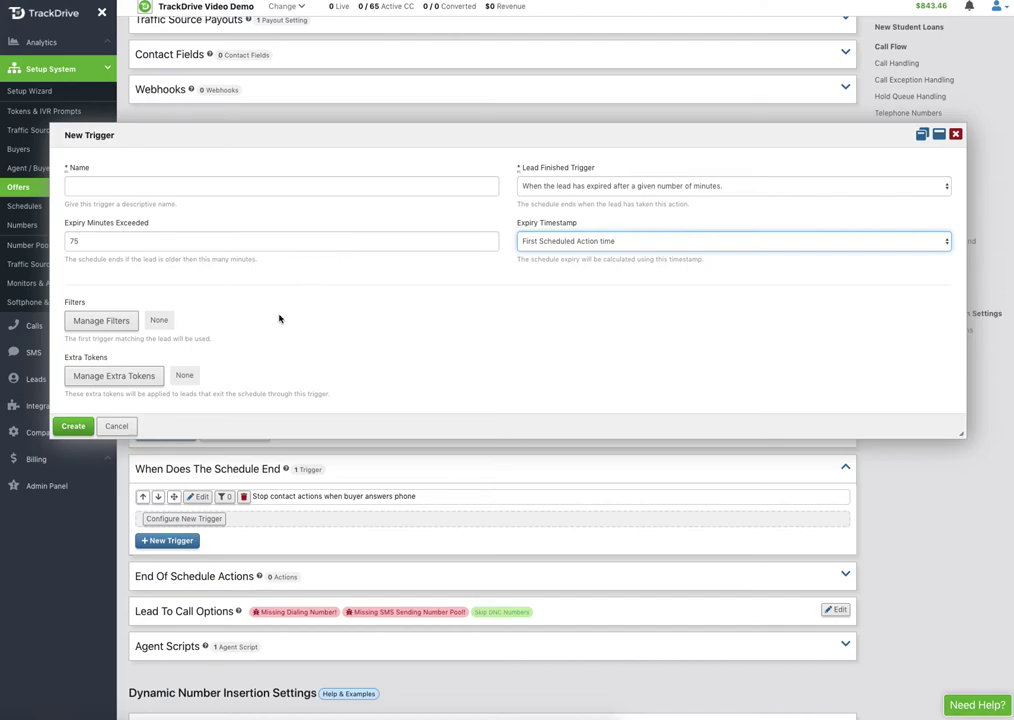
- Filter the new trigger to leads whose Traffic Source equals the person listed directly before ActiveRevenue
click(100, 320)
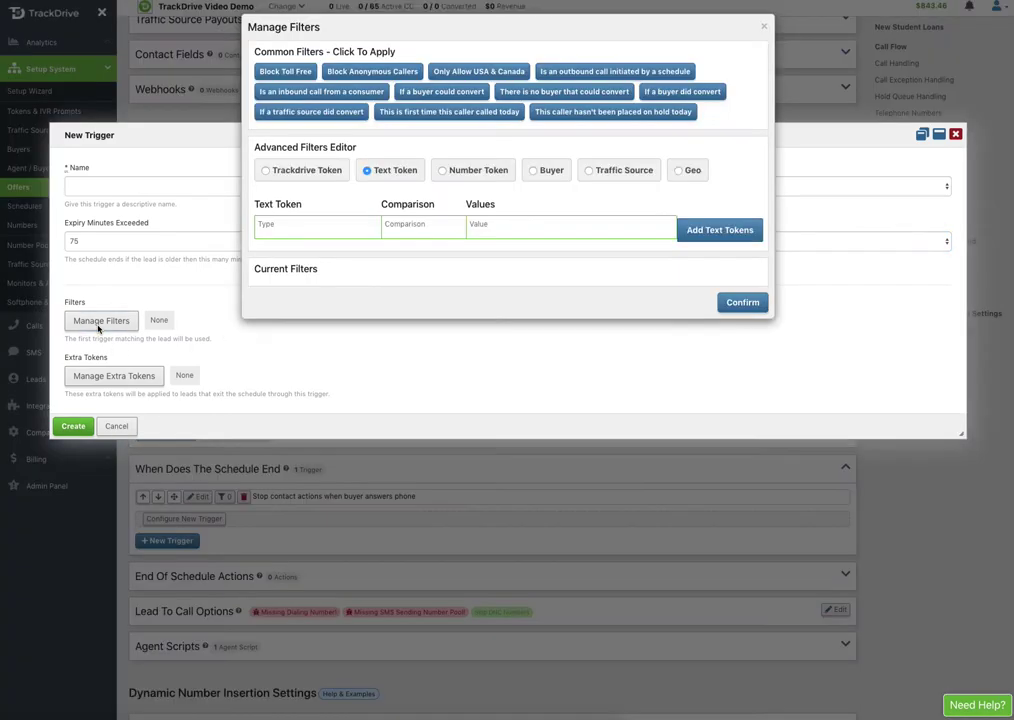
click(588, 171)
click(269, 225)
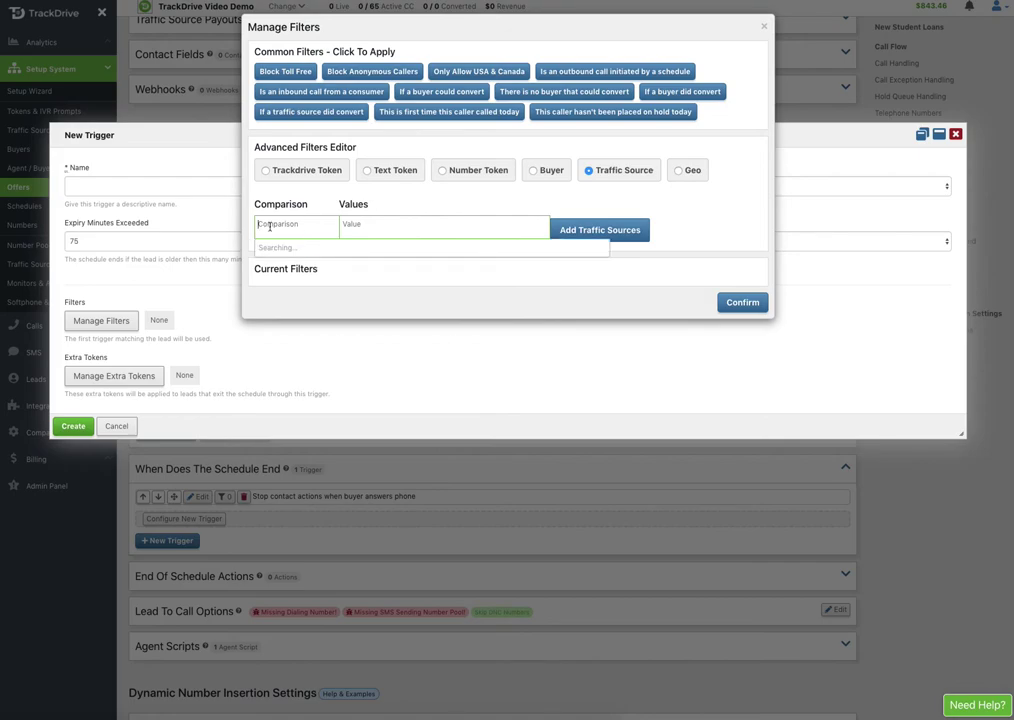
click(267, 249)
click(405, 226)
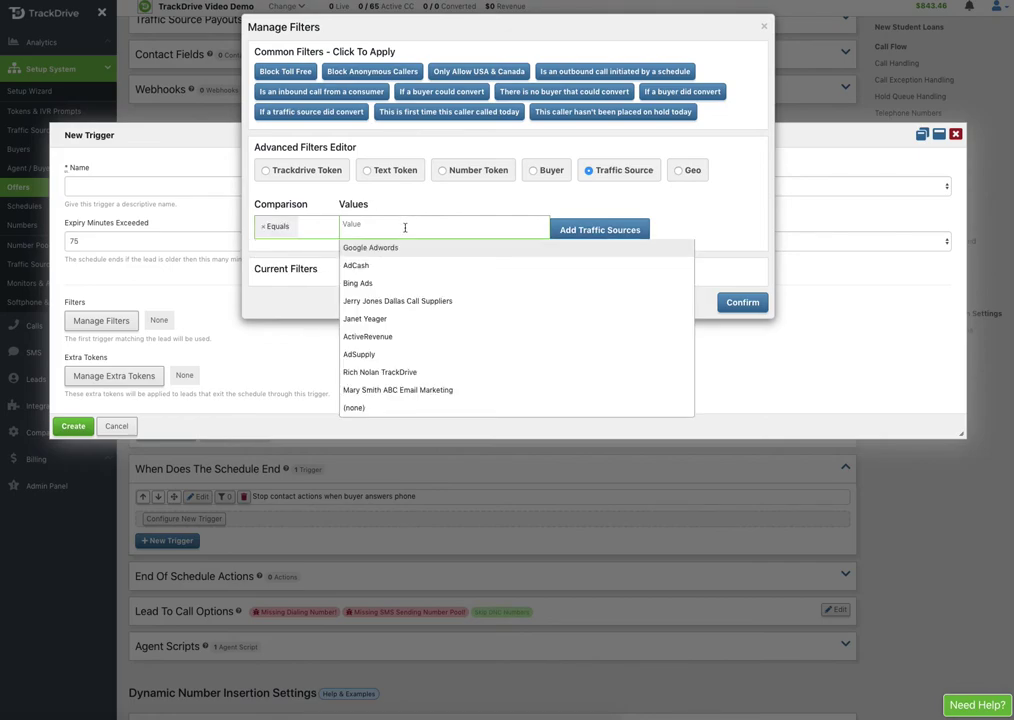
click(390, 318)
click(601, 237)
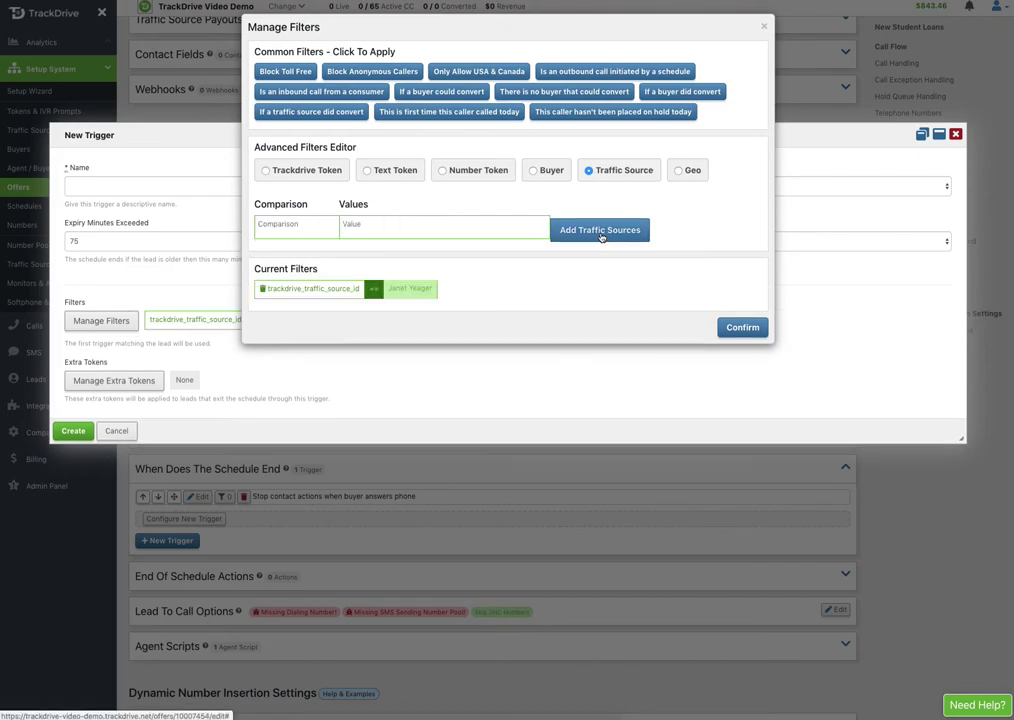
click(748, 326)
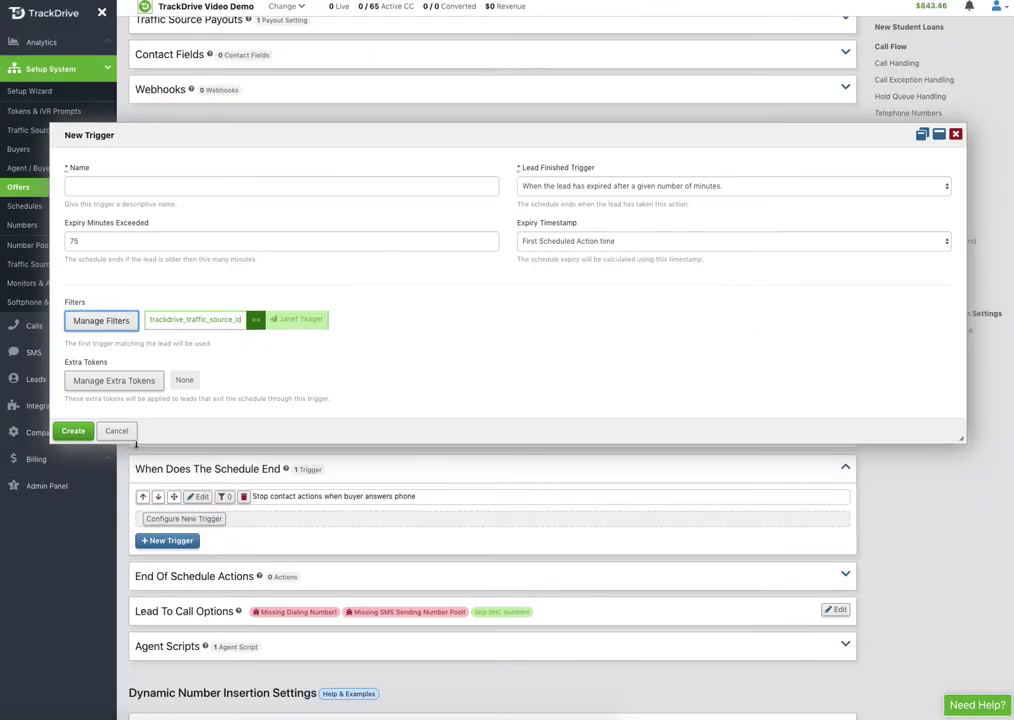
- Name the trigger "Kill lead for" plus the traffic source's first name and "after 75 minutes", and create it
click(74, 432)
click(116, 189)
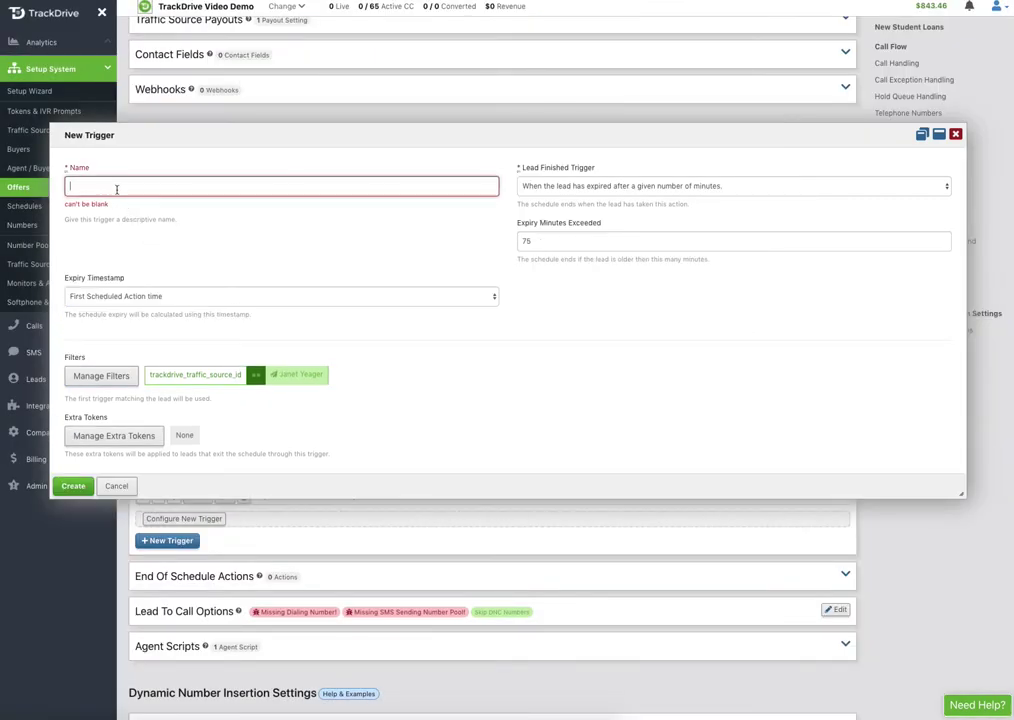
text(Kill lead for Janet after 78)
text( minutes)
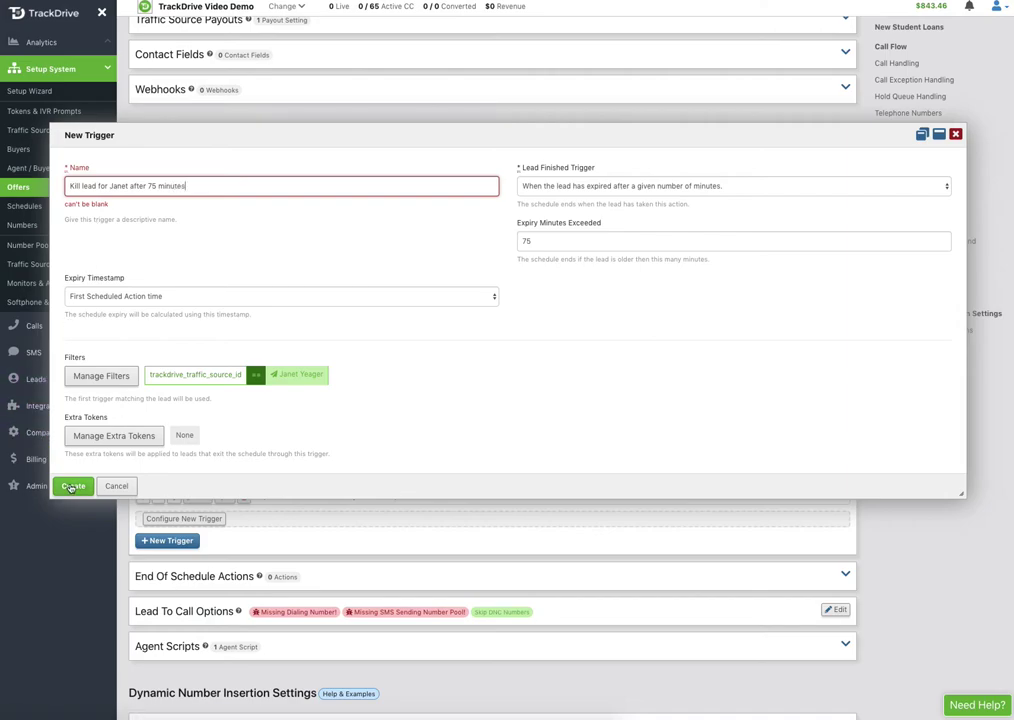
click(72, 486)
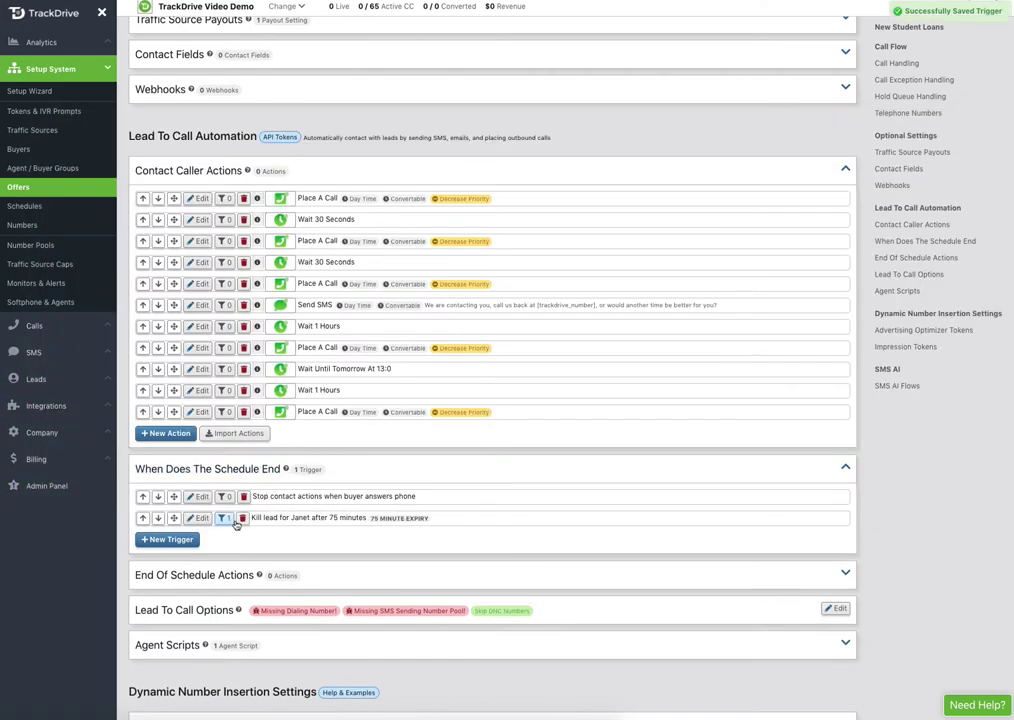
mouse_move(225, 526)
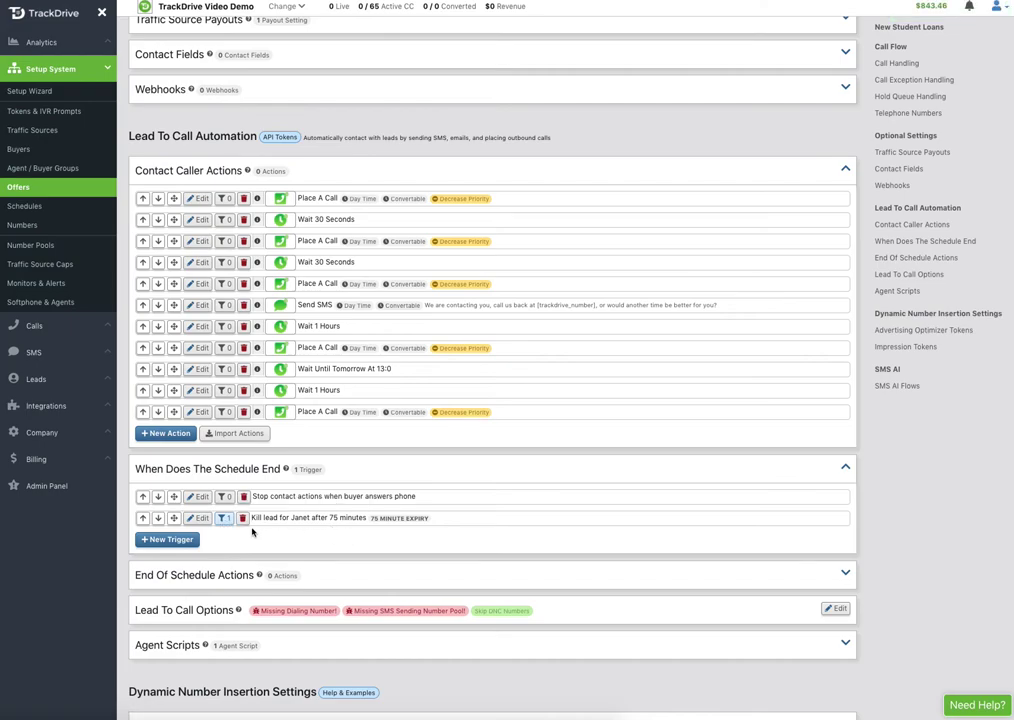
click(170, 539)
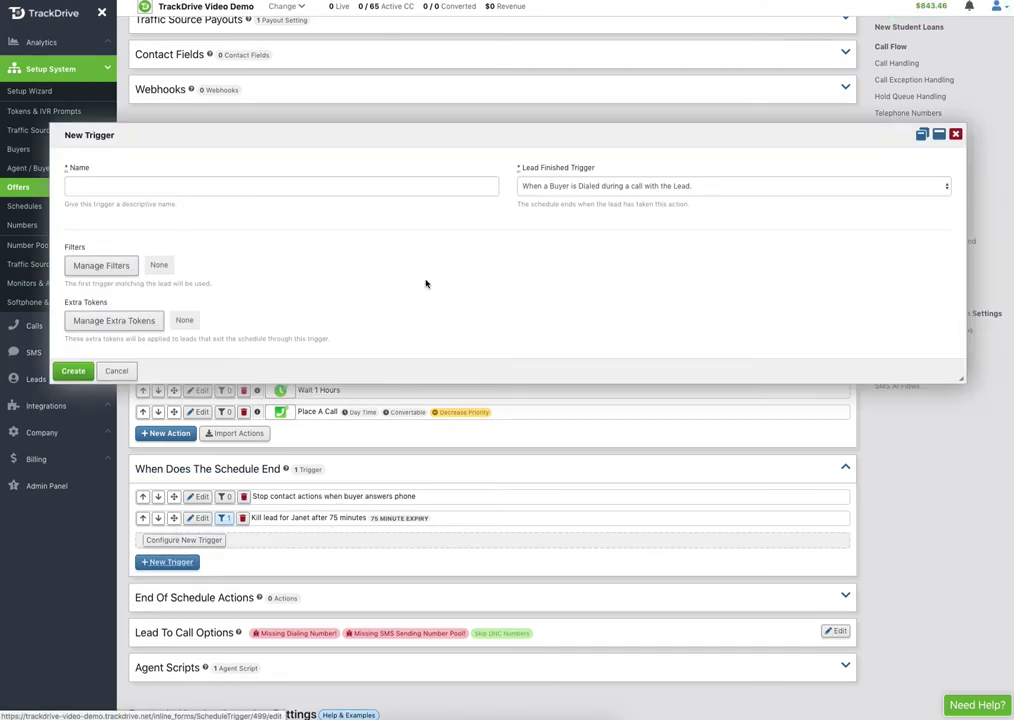
click(558, 187)
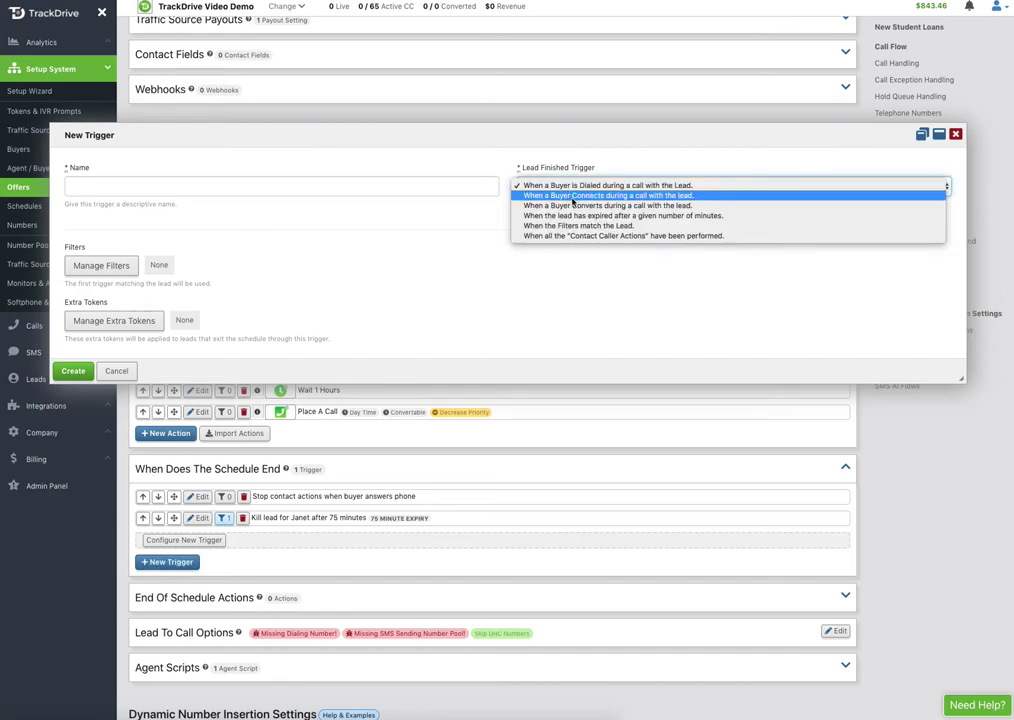
click(576, 226)
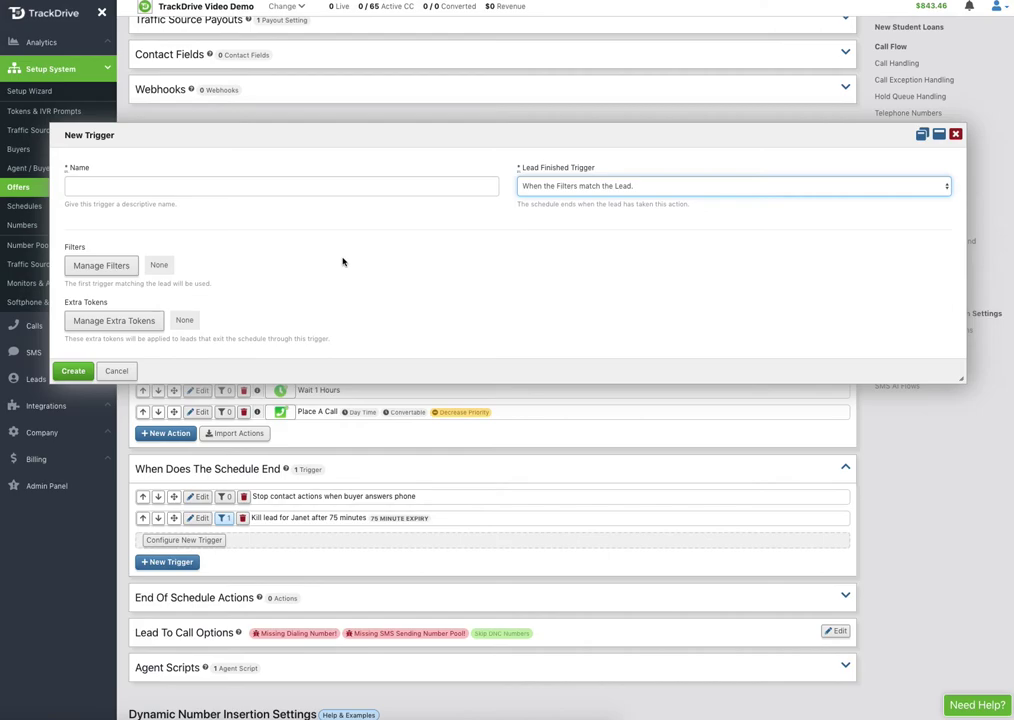
click(111, 374)
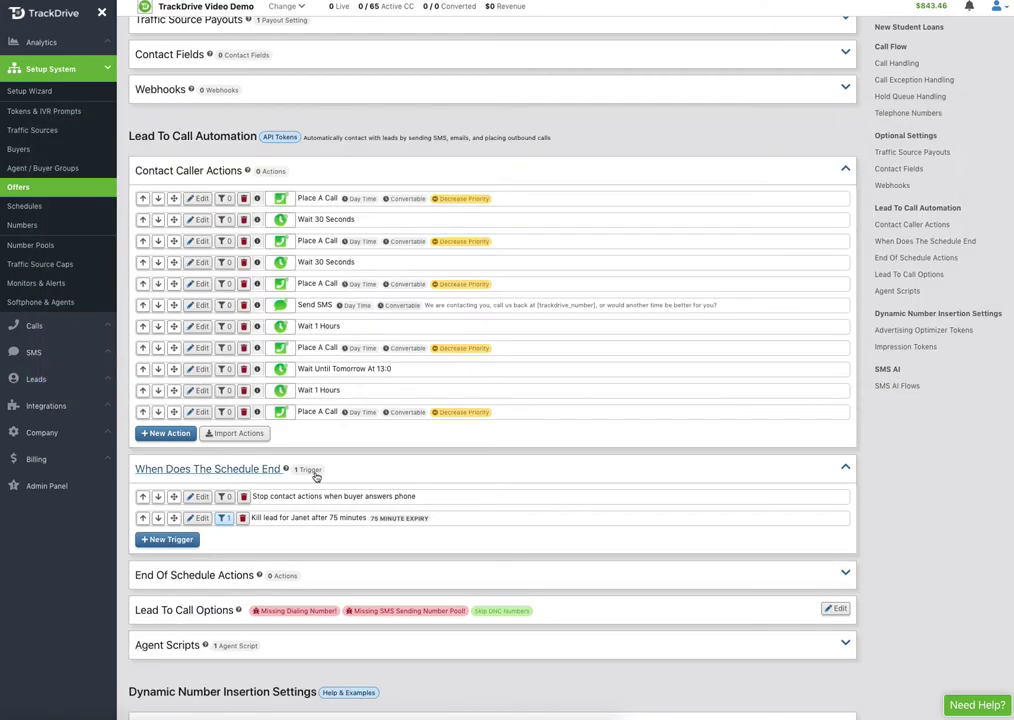
- Expand End Of Schedule Actions and review the action types offered for a new action, without adding one
scroll(316, 477, down, 1)
scroll(316, 477, down, 2)
click(210, 469)
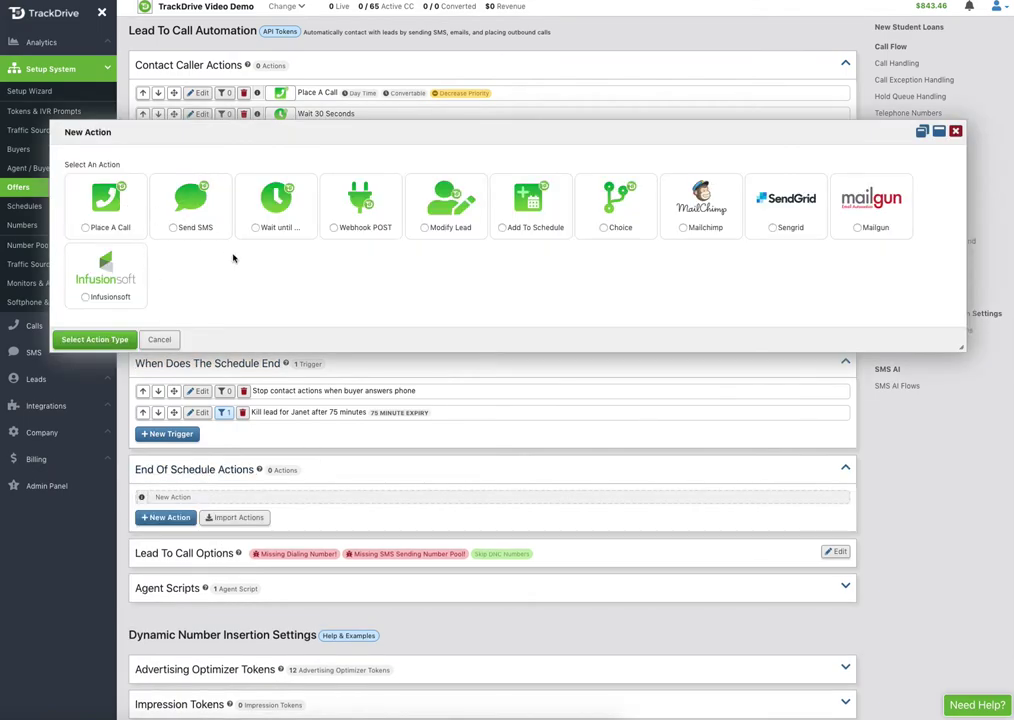
click(159, 339)
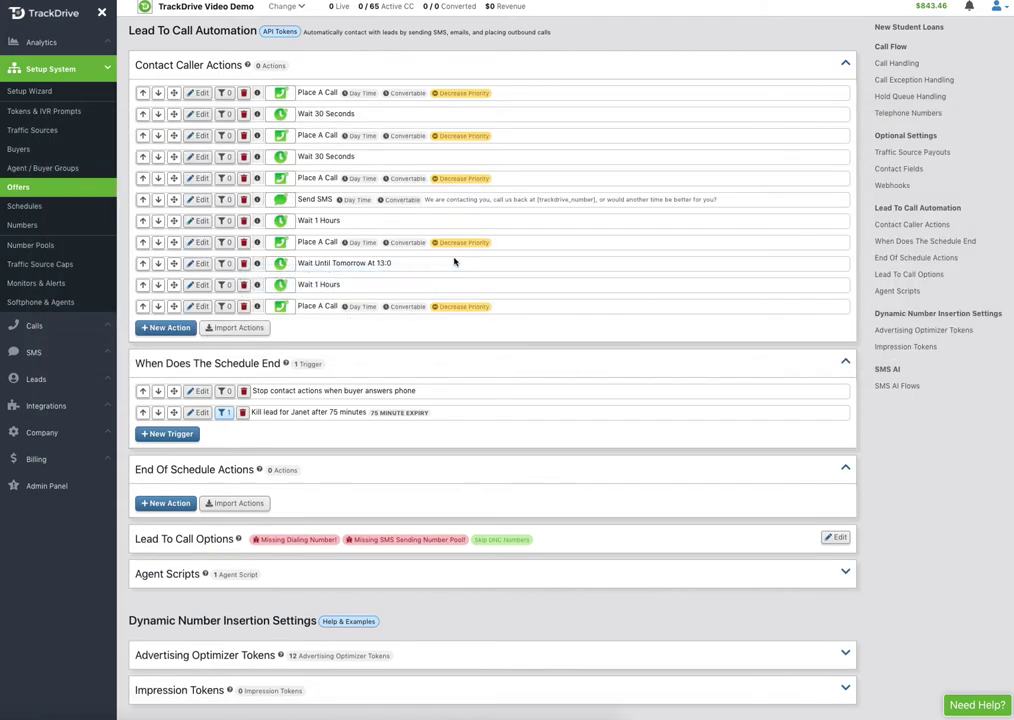
- Disable Decrease Lead Priority on the fourth Place A Call action, before Wait Until Tomorrow, and save it
mouse_move(465, 242)
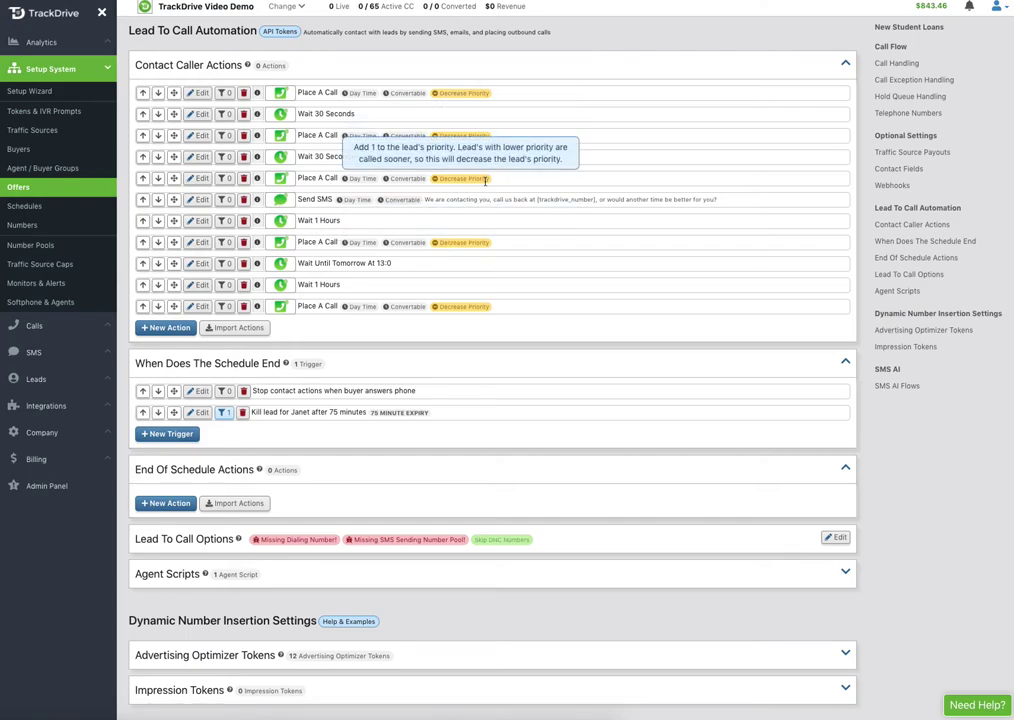
click(197, 242)
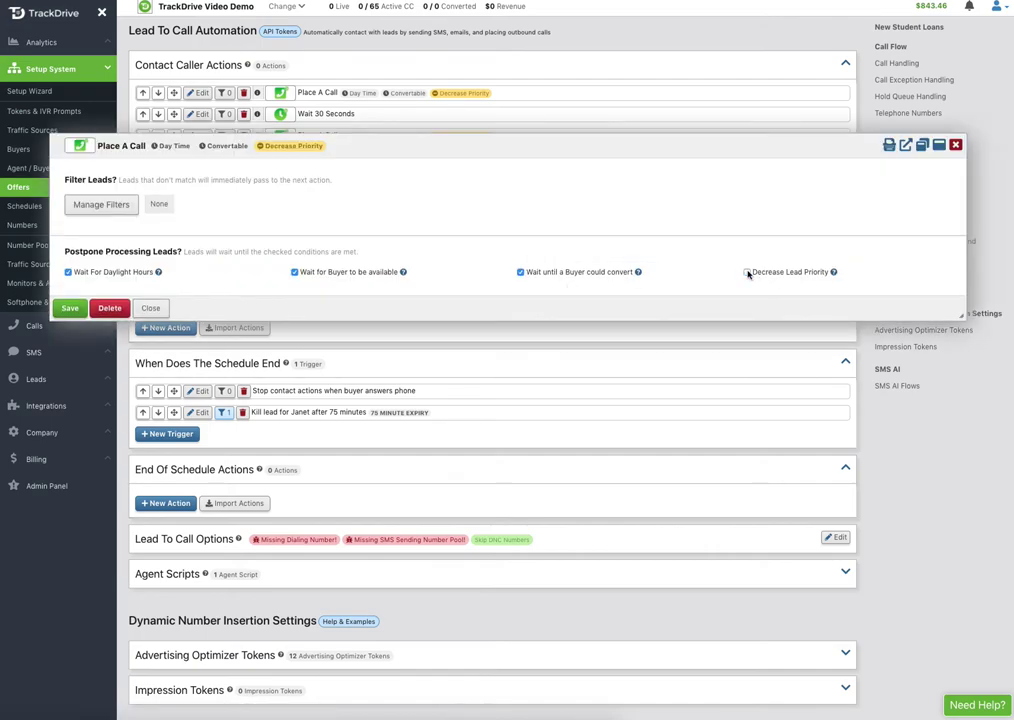
click(69, 307)
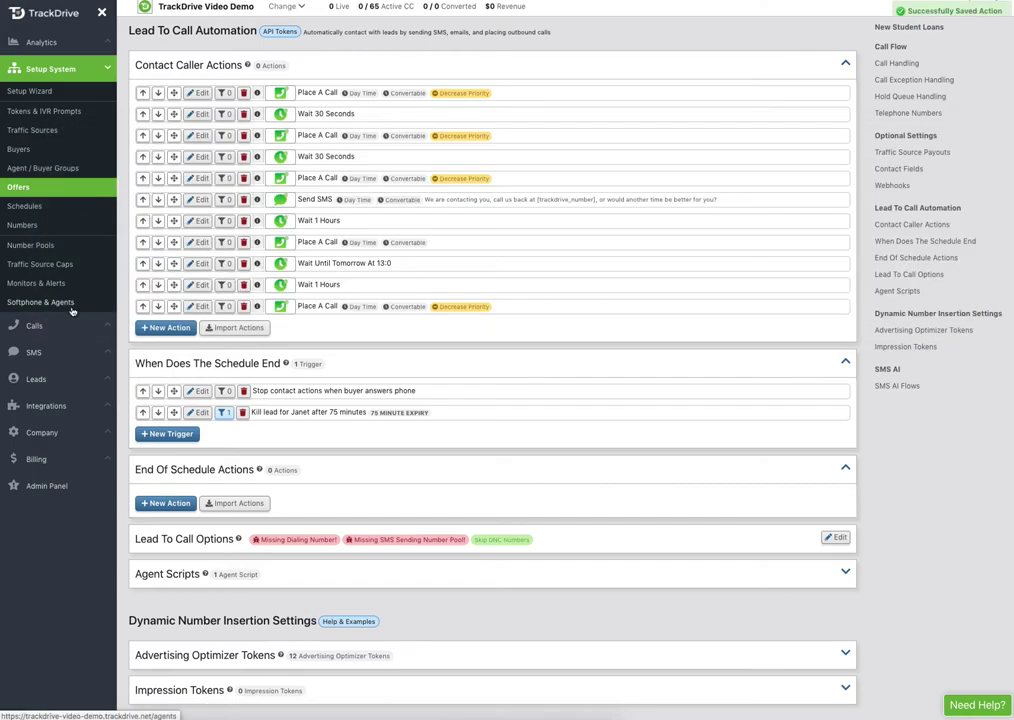
- Start a new Modify Lead contact caller action filtered to leads whose aged_data text token Does Not Equal true
click(167, 328)
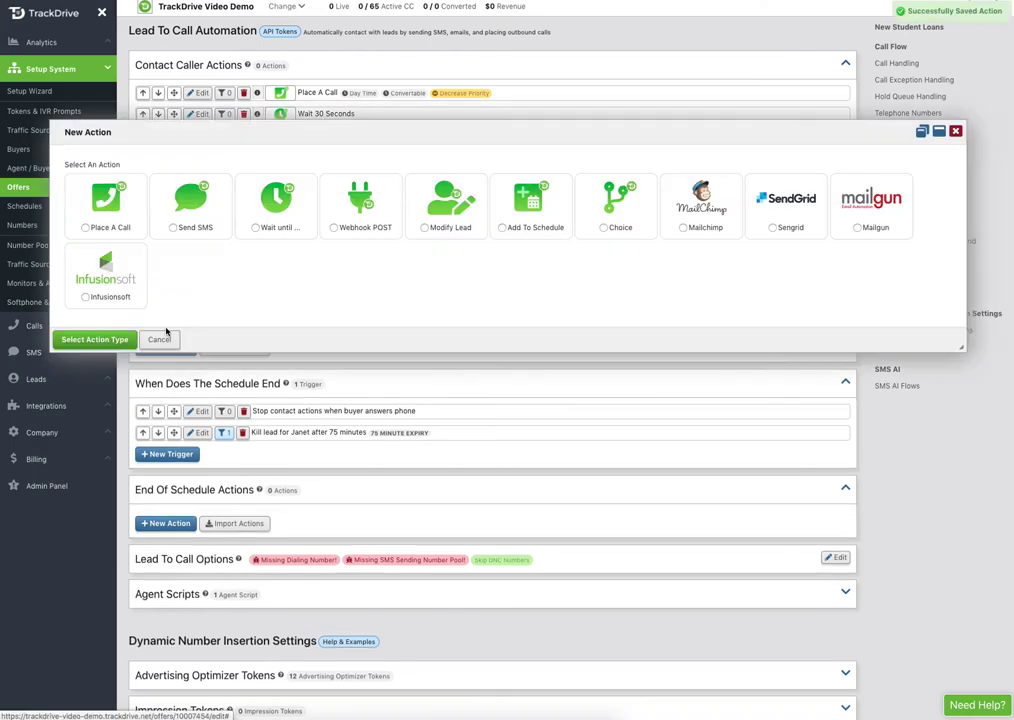
click(448, 213)
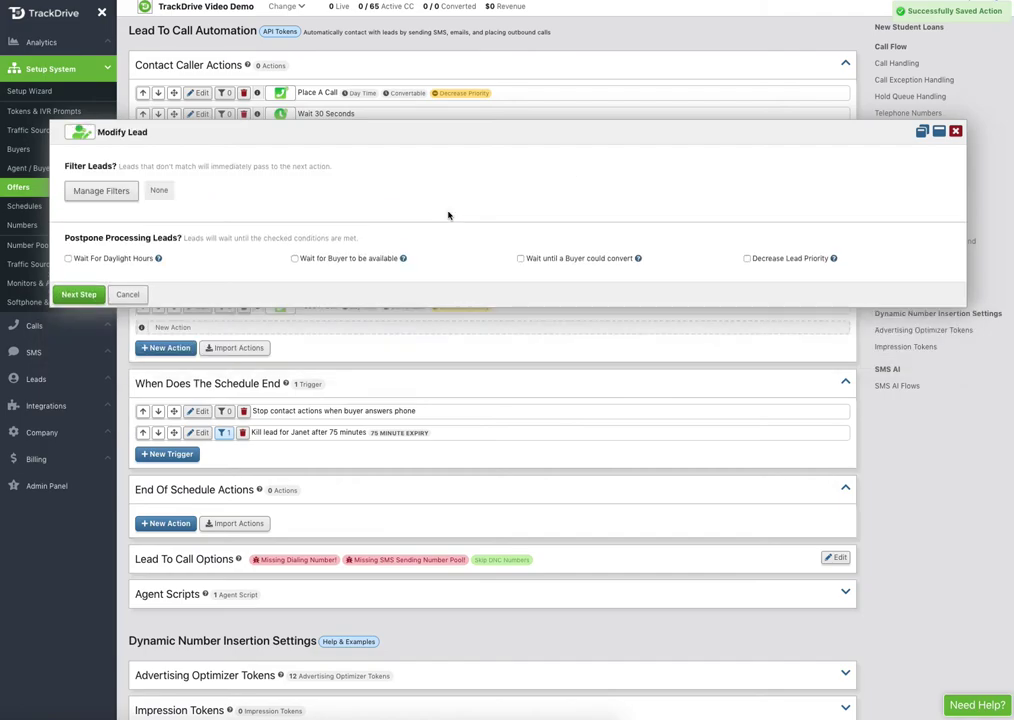
click(112, 193)
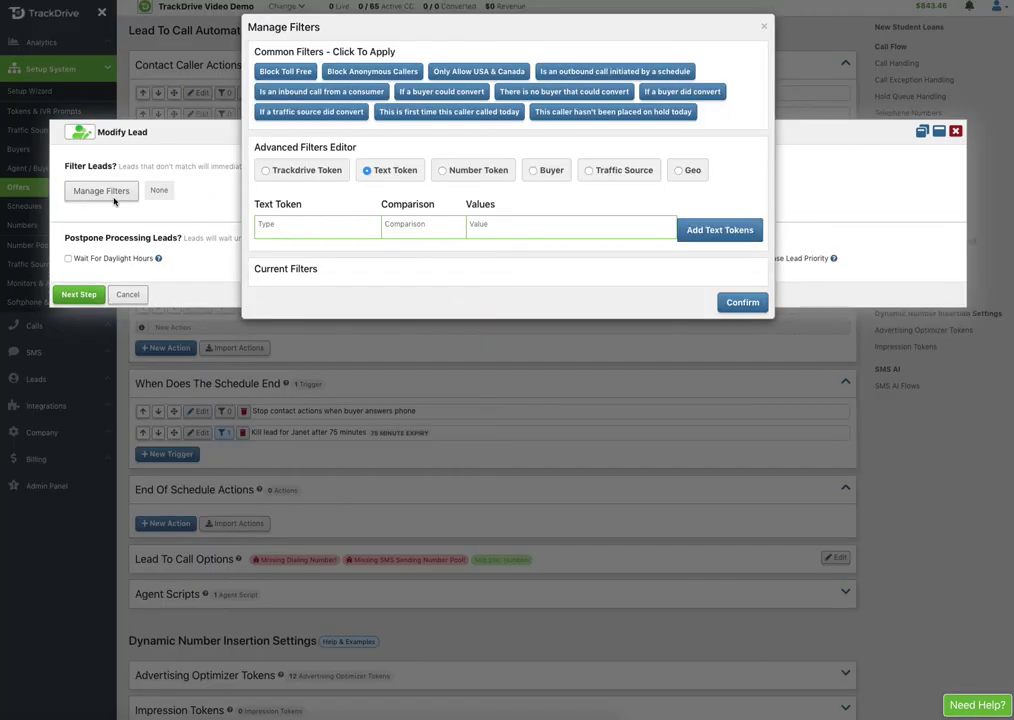
click(298, 223)
text(ag)
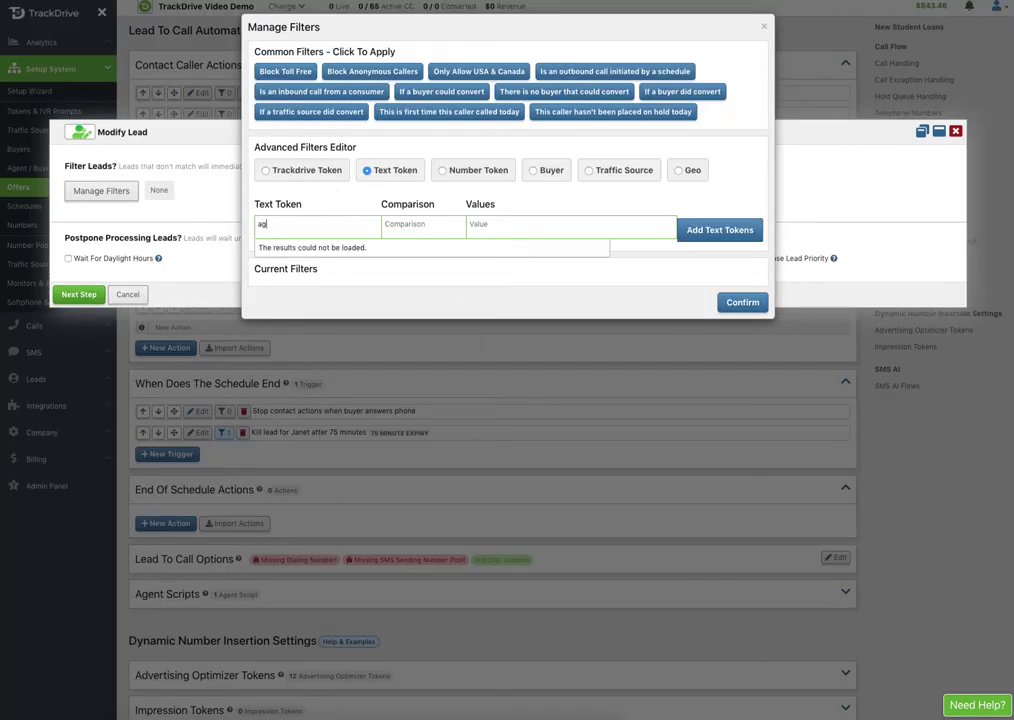
click(296, 266)
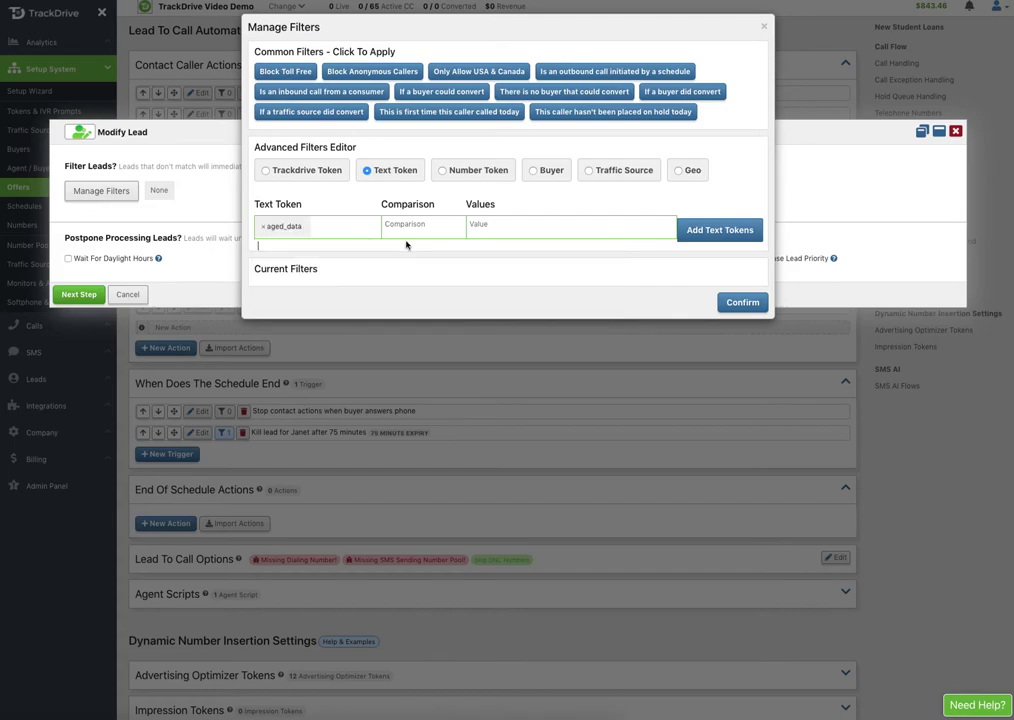
click(408, 225)
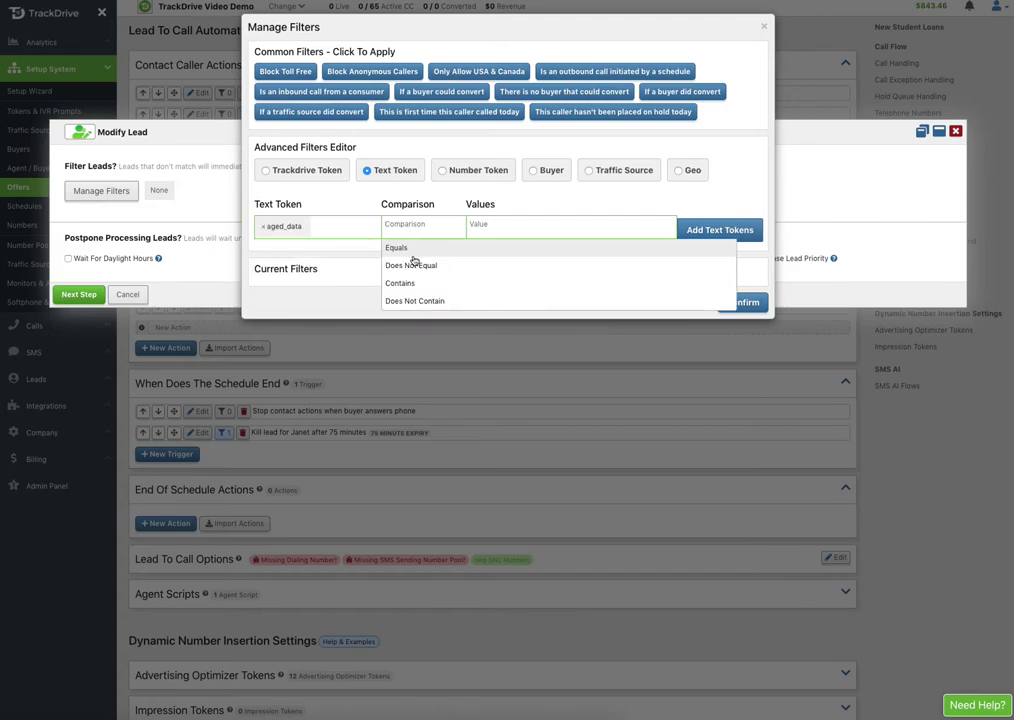
click(412, 265)
click(506, 229)
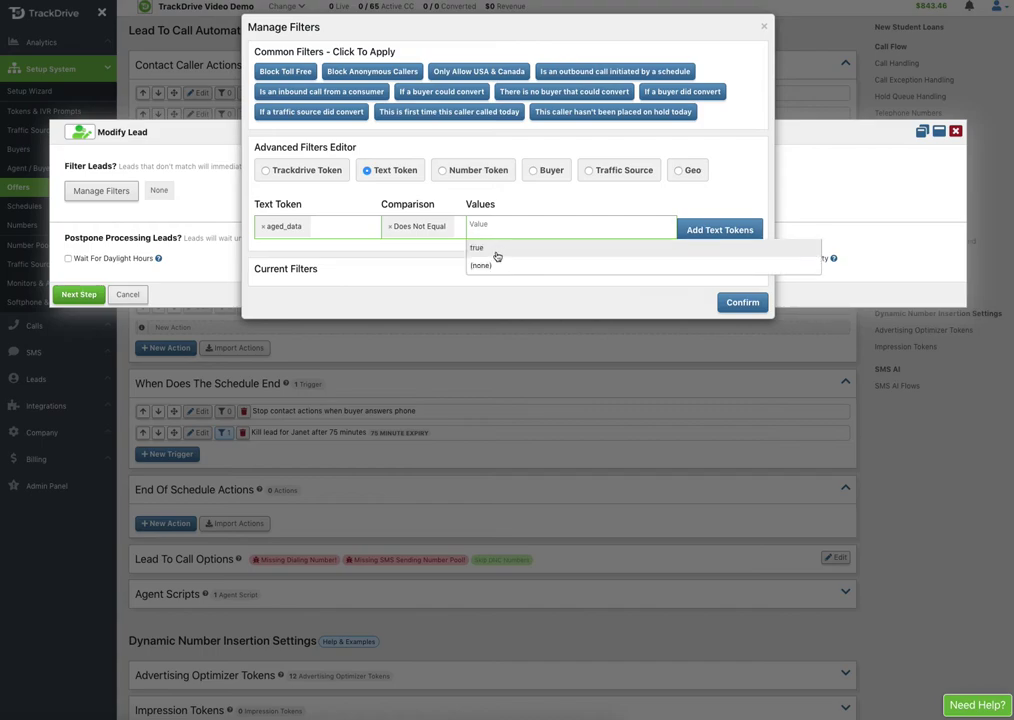
click(490, 249)
click(718, 230)
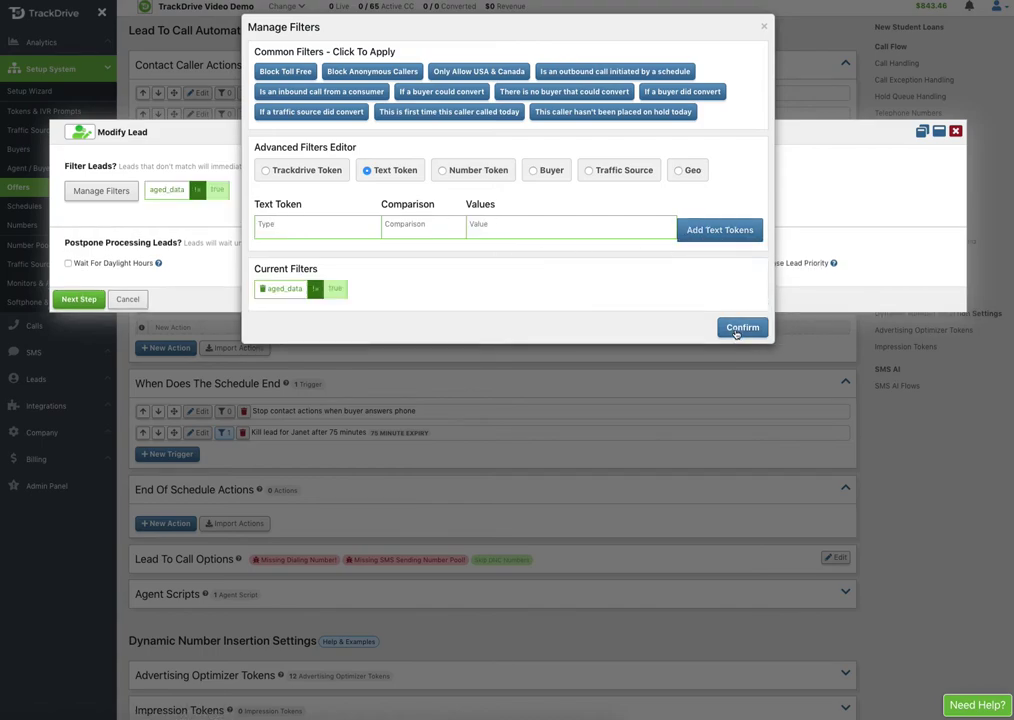
click(745, 328)
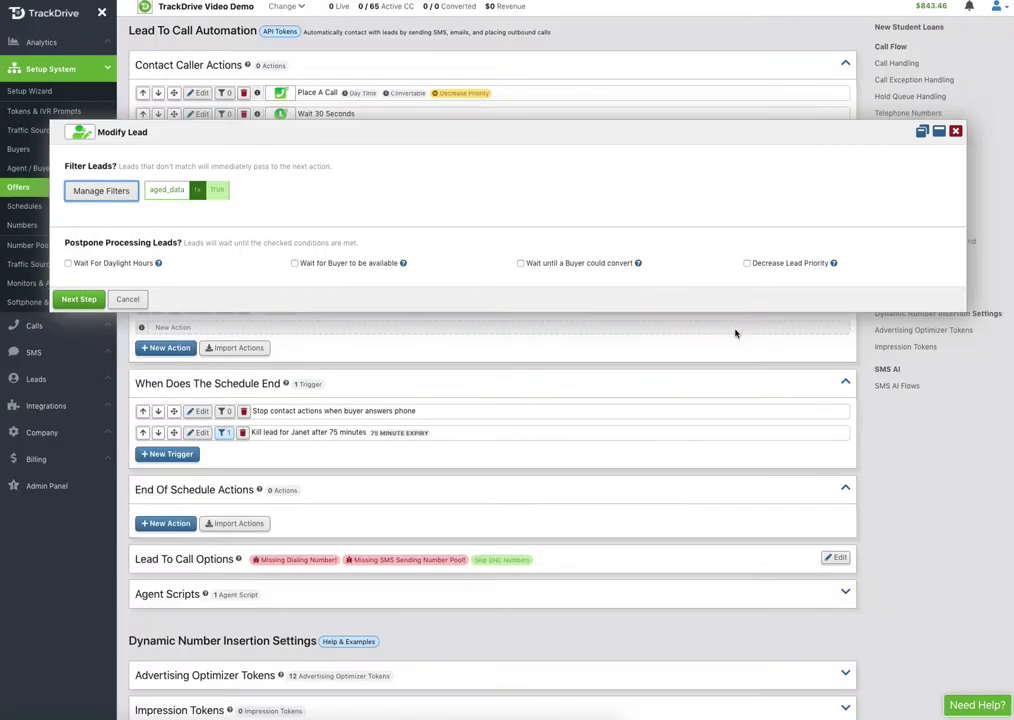
- Give the Modify Lead action a modification that adds the number 1 to the lead_priority token, and save the action
click(70, 299)
click(110, 209)
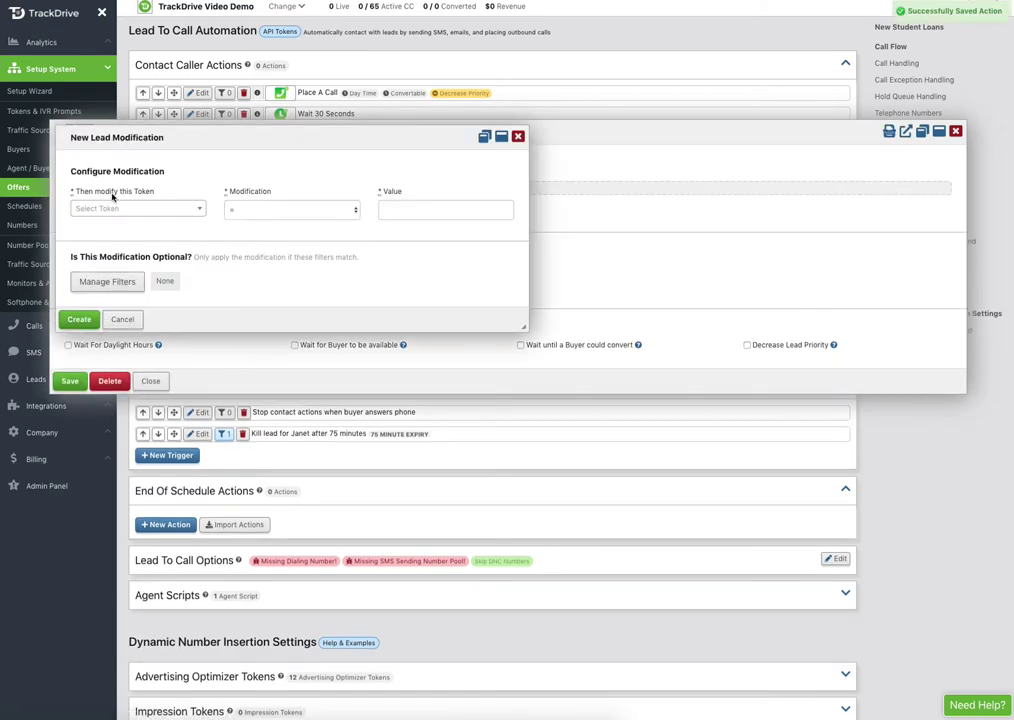
click(138, 208)
text(lead)
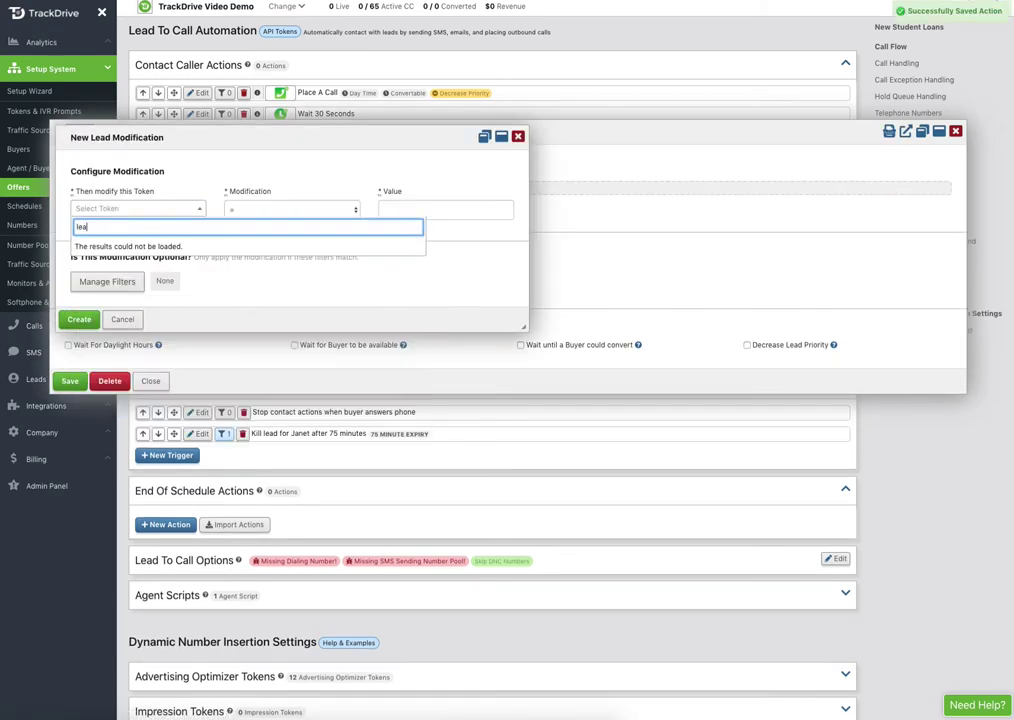
click(110, 387)
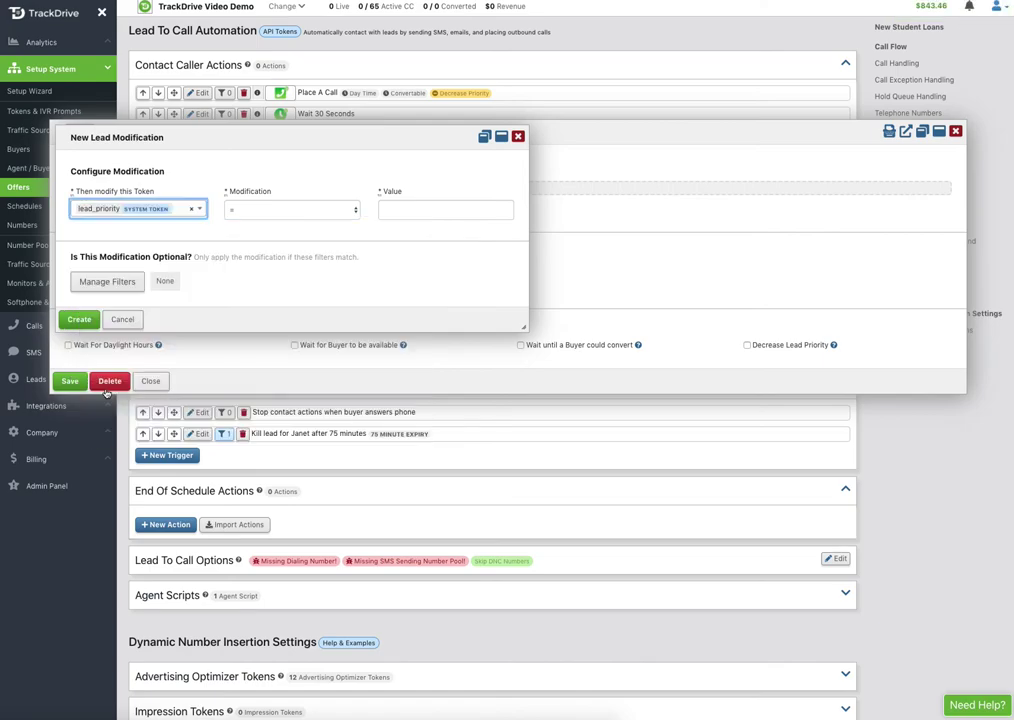
click(249, 209)
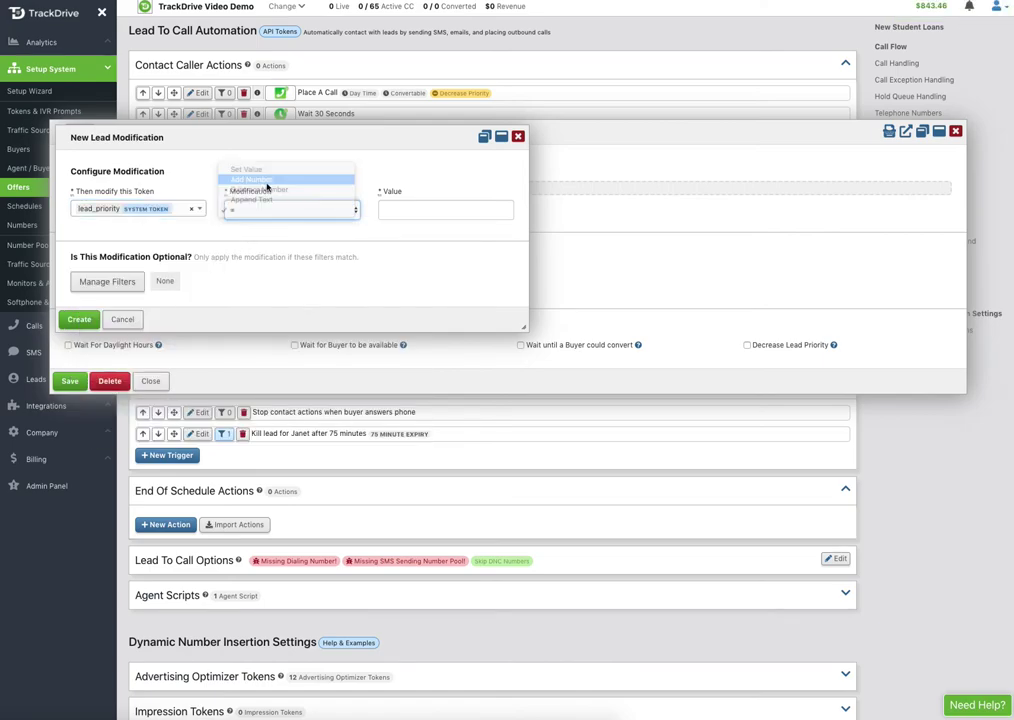
click(251, 180)
click(397, 209)
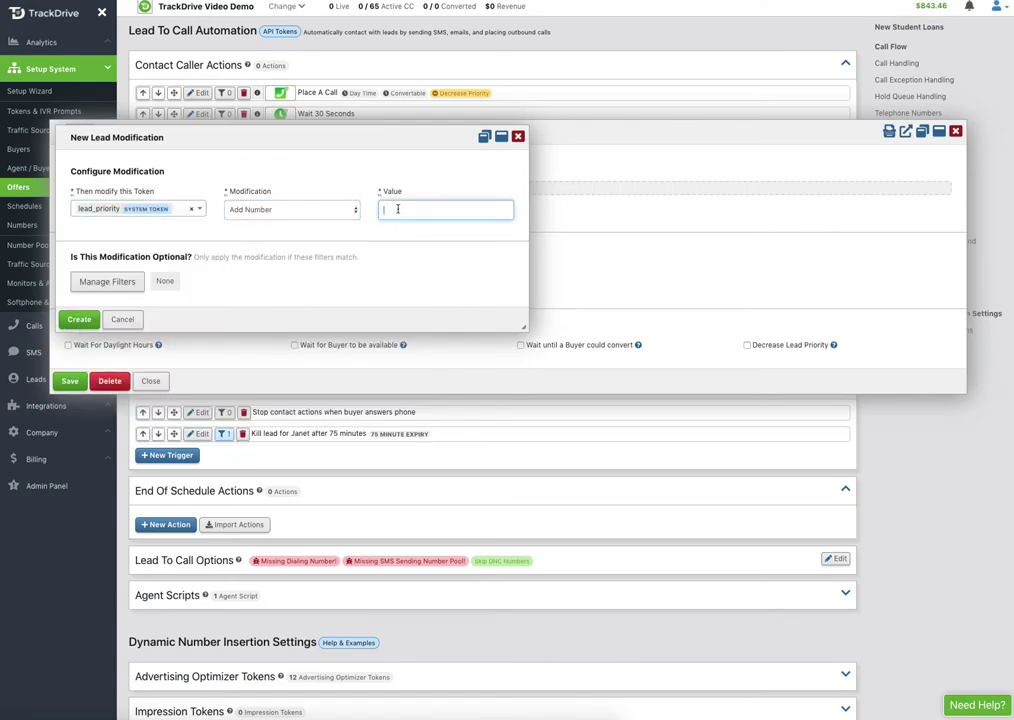
text(1)
click(79, 320)
click(72, 381)
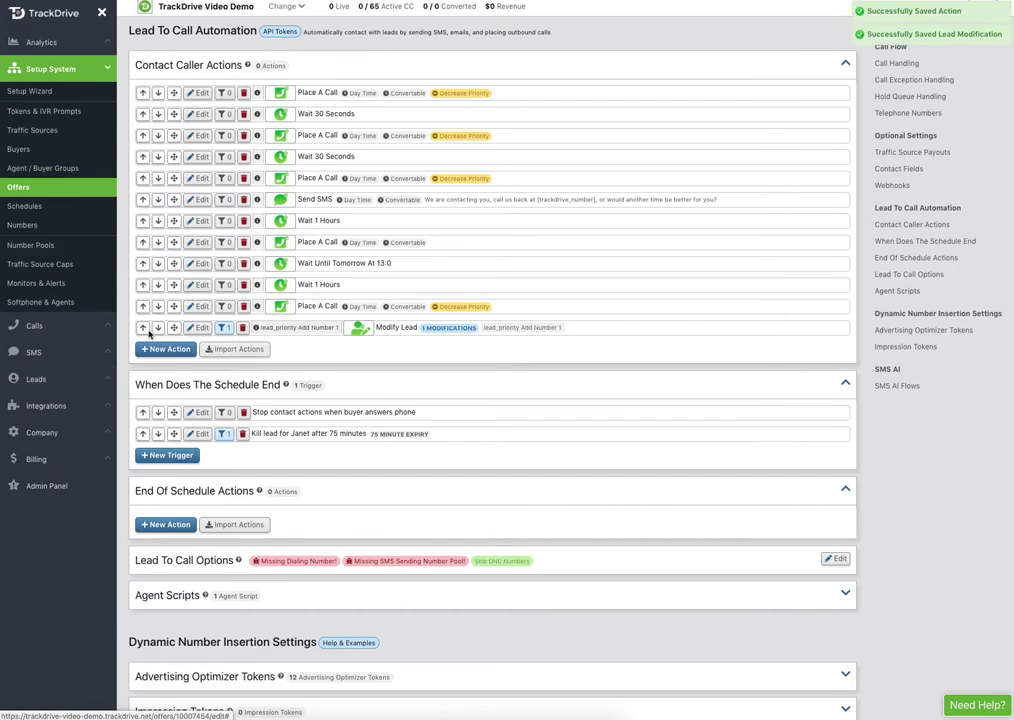
- Move the Modify Lead action up so it sits directly after the fourth Place A Call and before Wait Until Tomorrow
click(143, 329)
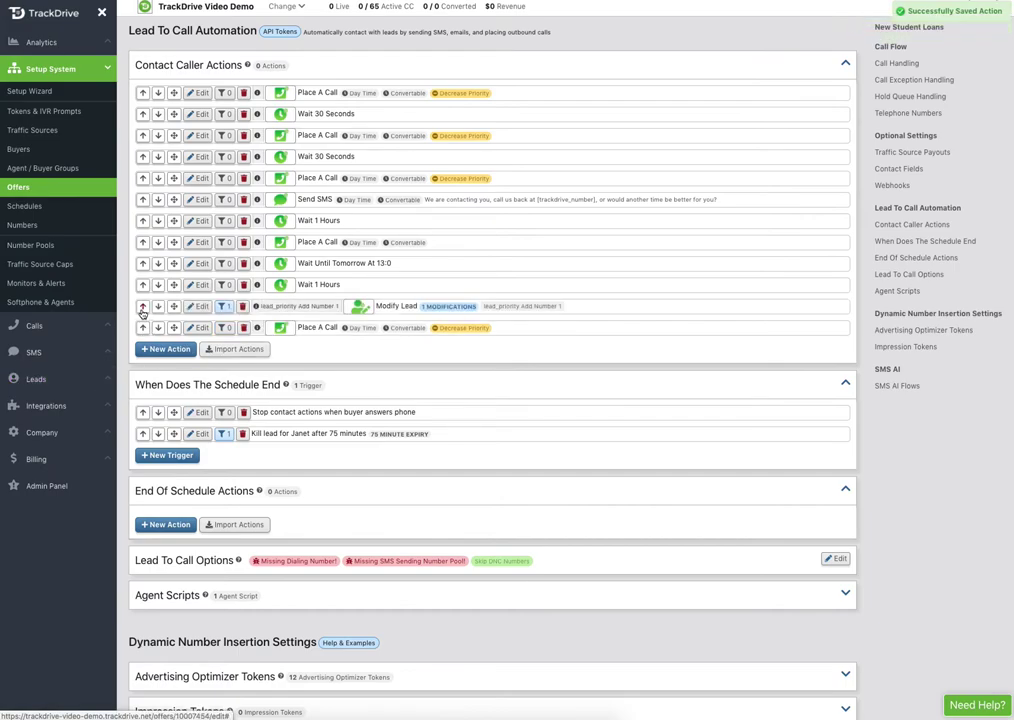
click(143, 309)
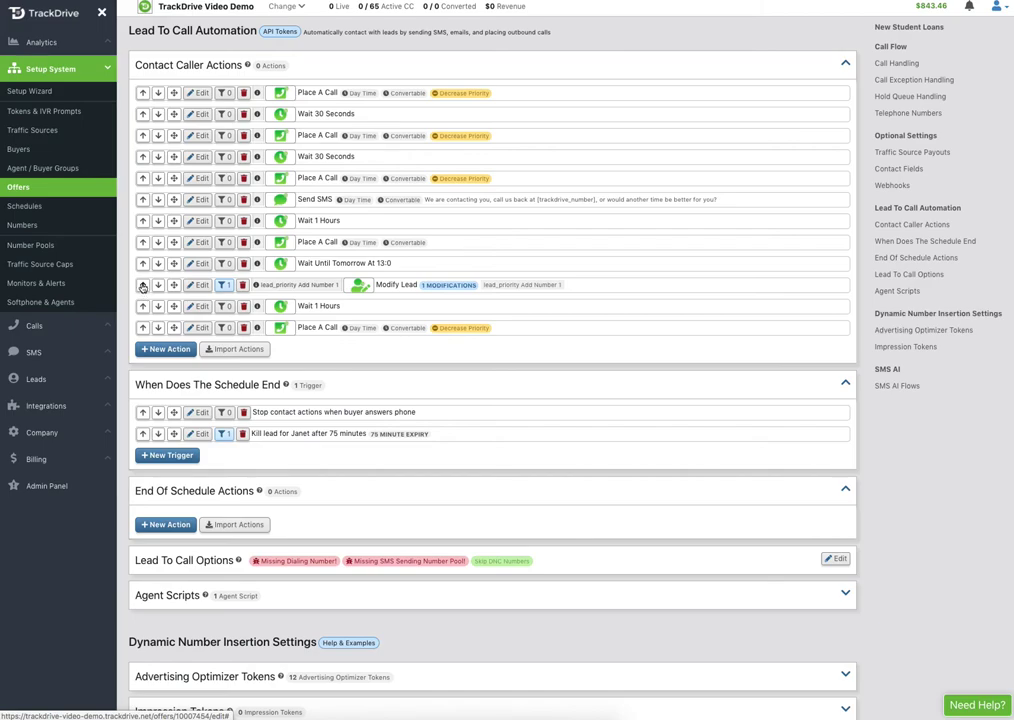
click(143, 284)
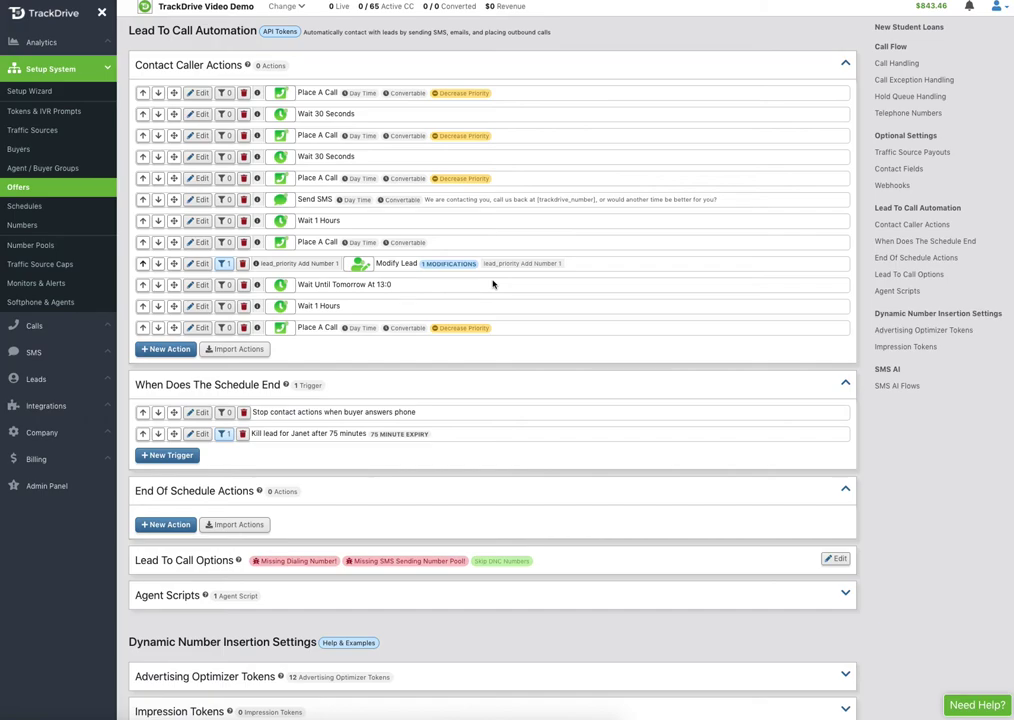
- Look over the possible End Of Schedule action types, such as Webhook POST and Add To Schedule, and leave without choosing one
scroll(411, 326, down, 3)
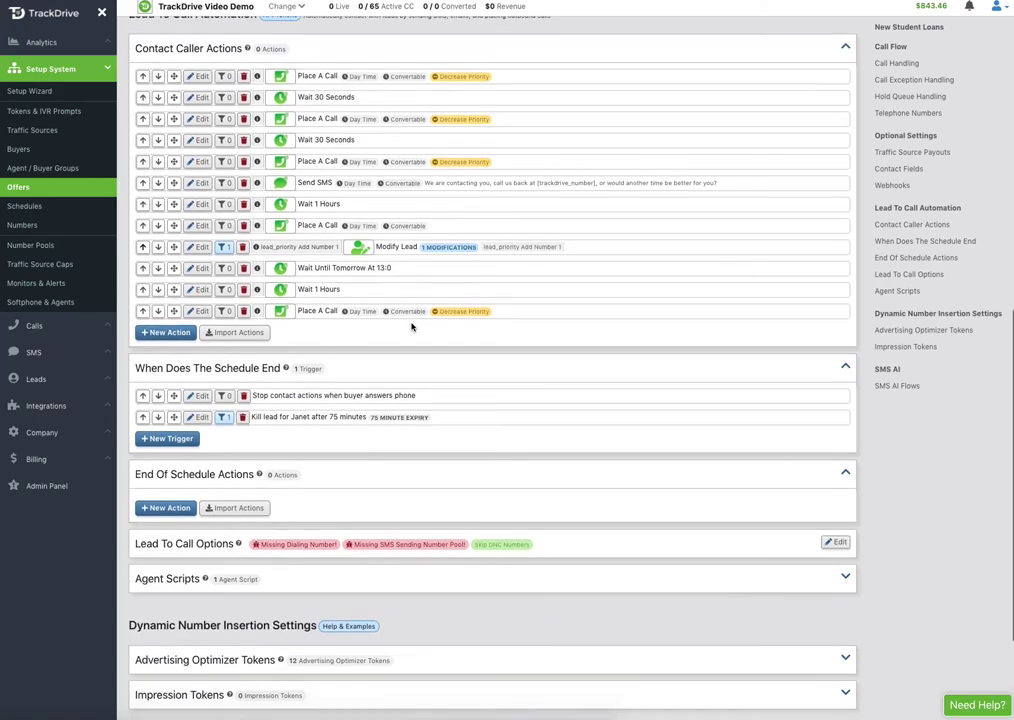
click(168, 397)
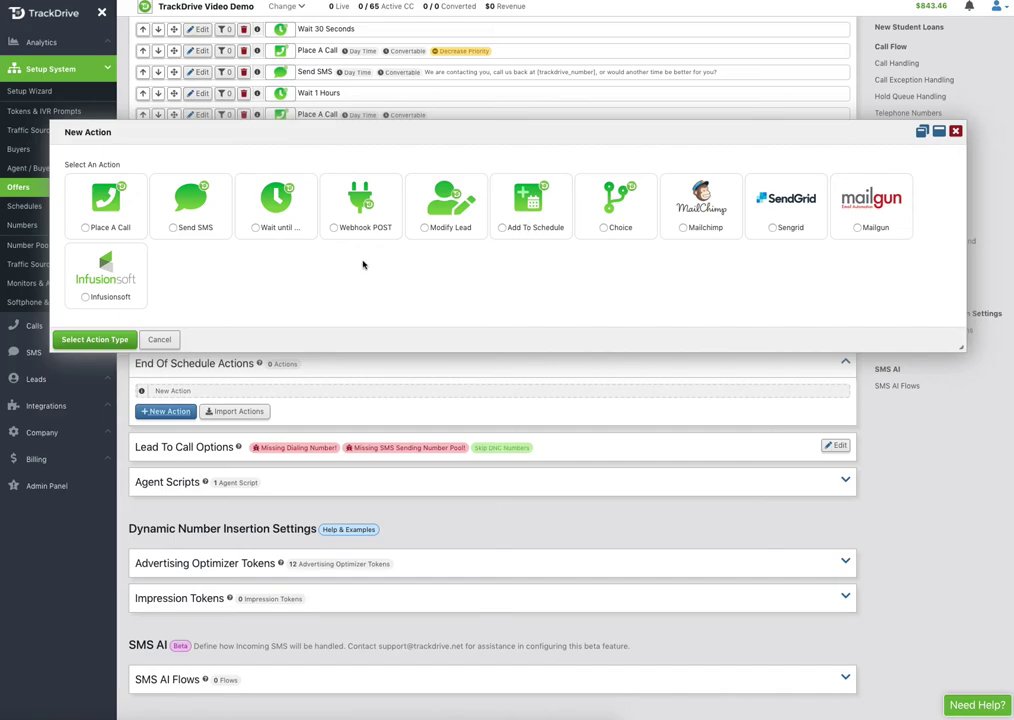
click(159, 339)
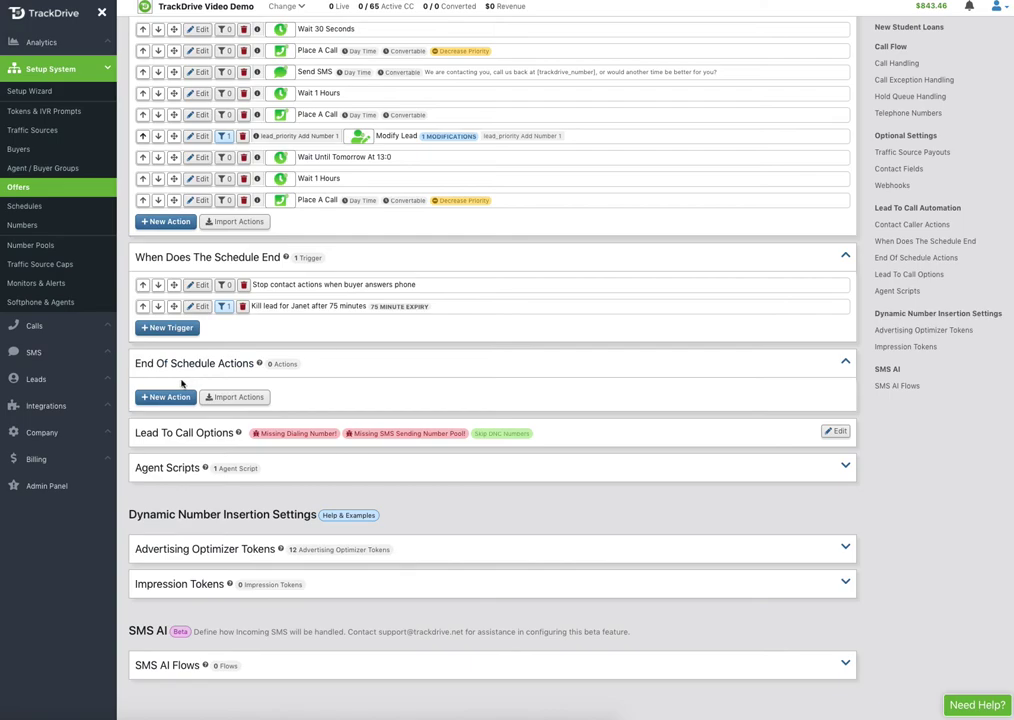
- Review the outbound dialing and SMS number pool settings in Lead To Call Options, leaving them as they are
scroll(181, 383, down, 1)
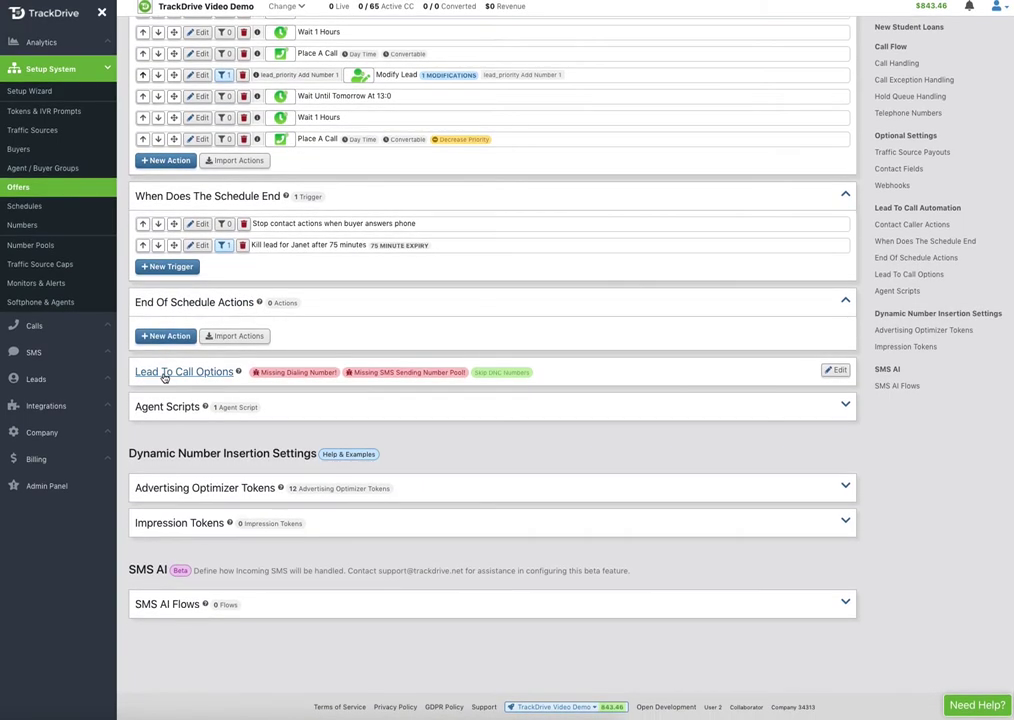
click(183, 372)
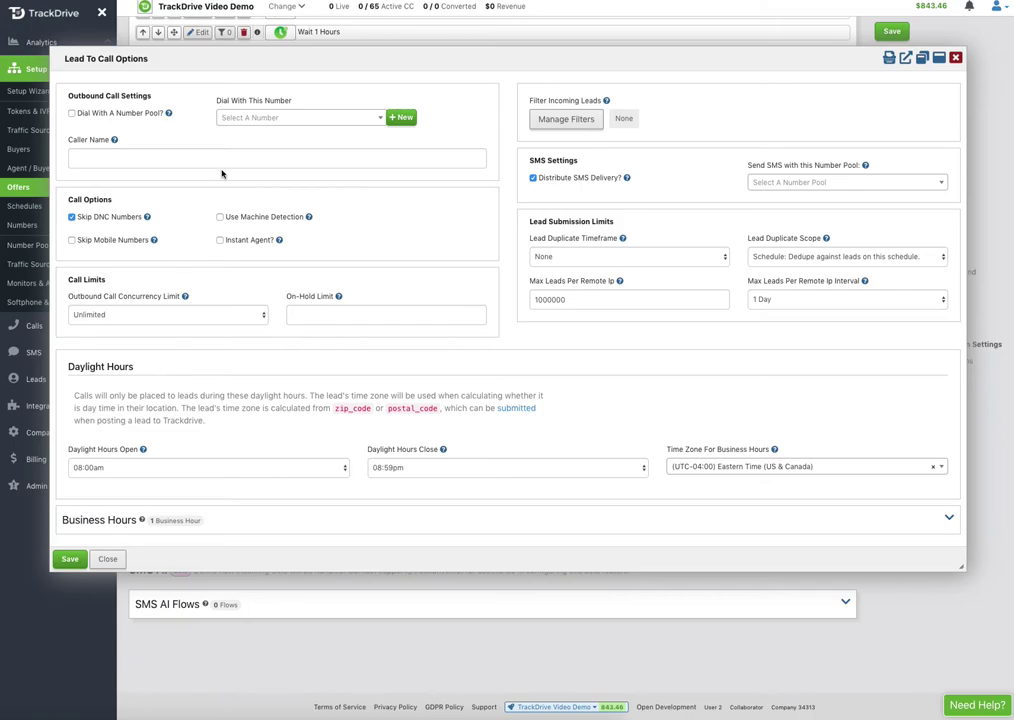
click(107, 558)
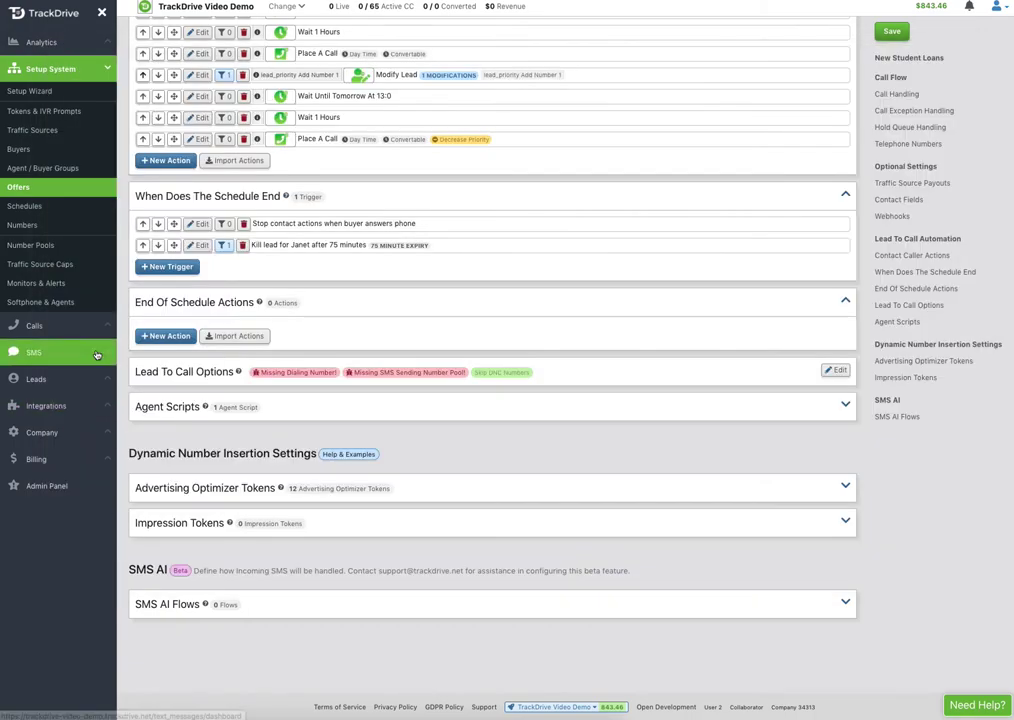
- Open the Number Pools page in a new browser tab
right_click(34, 246)
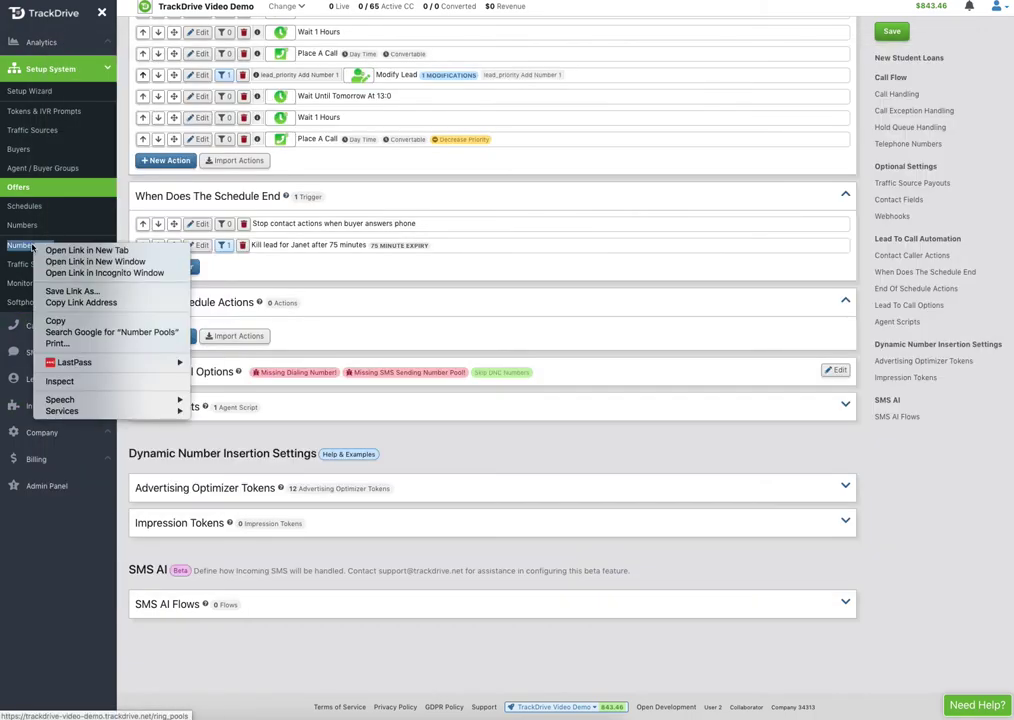
click(60, 252)
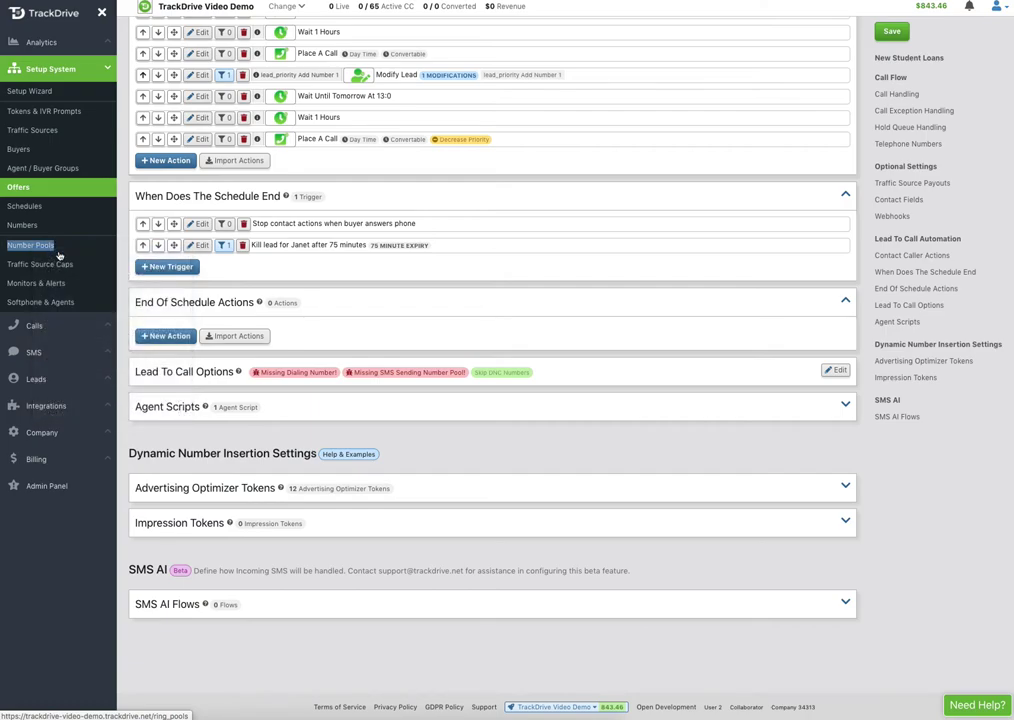
- Start a new SMS Numbers pool named "SMS Ready Pool for New Student loans" for the NSL - New Student Loans offer
key(ctrl+Tab)
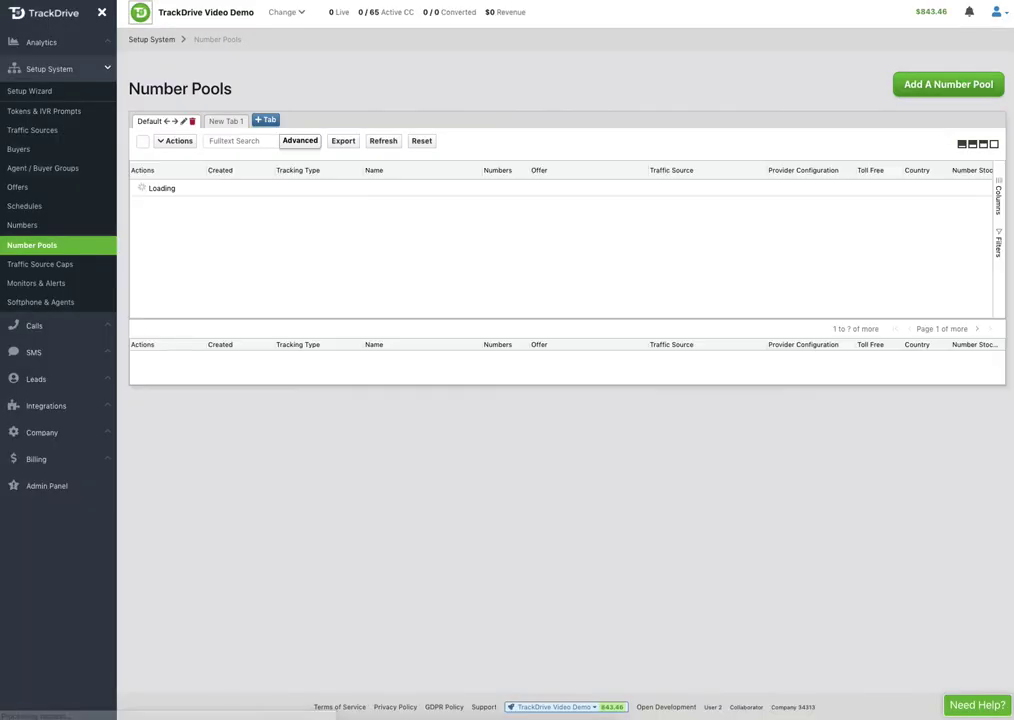
click(942, 86)
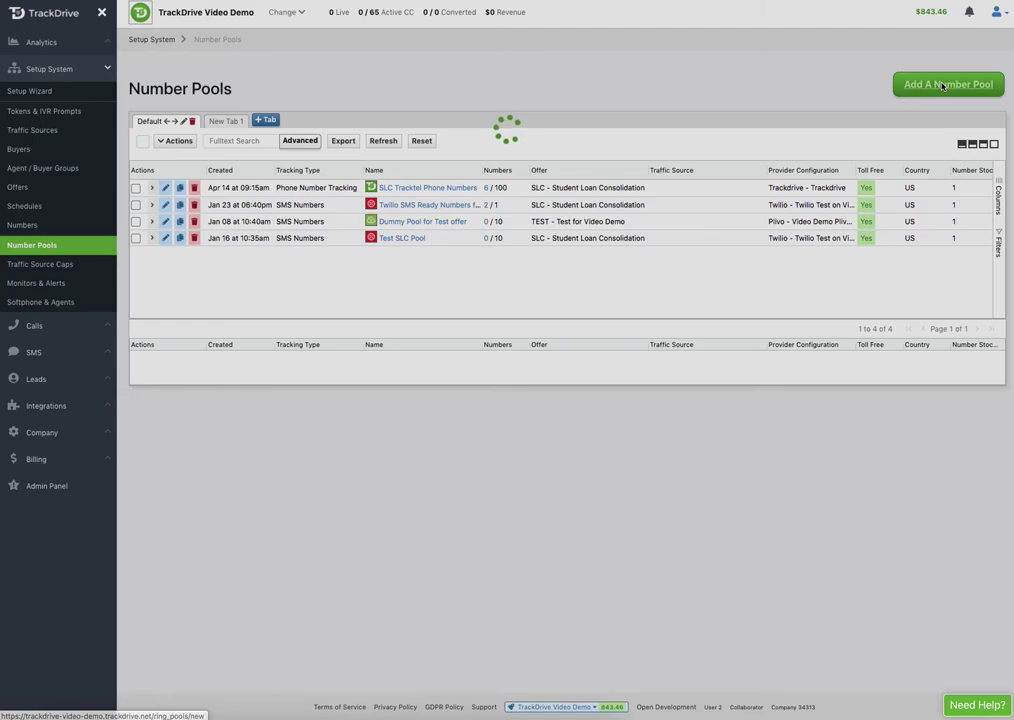
click(262, 178)
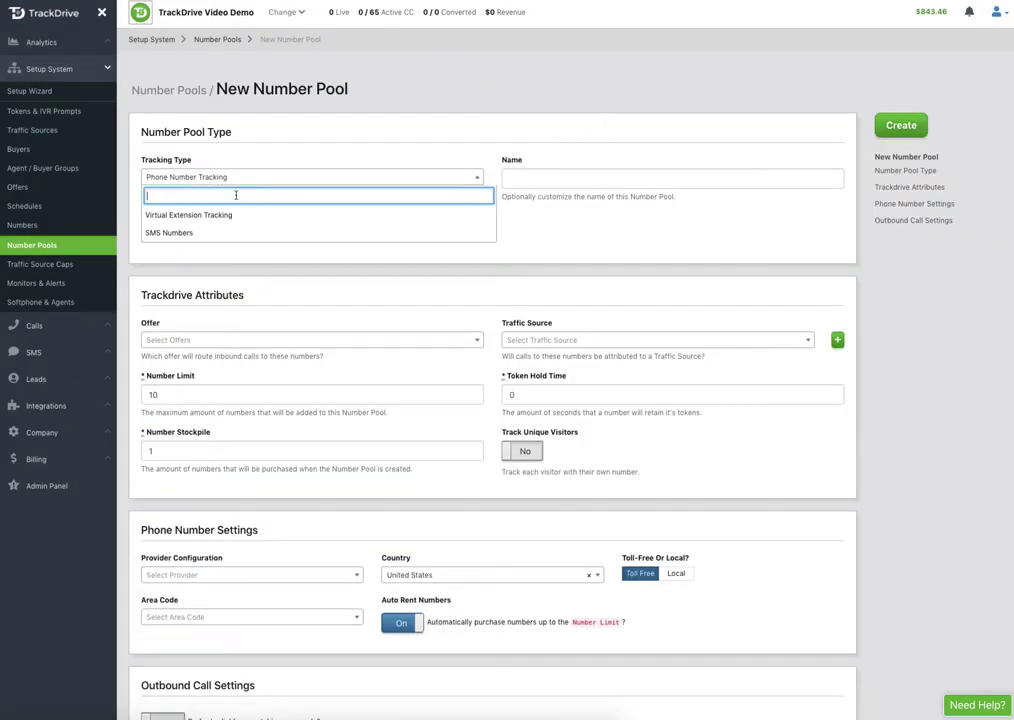
click(167, 233)
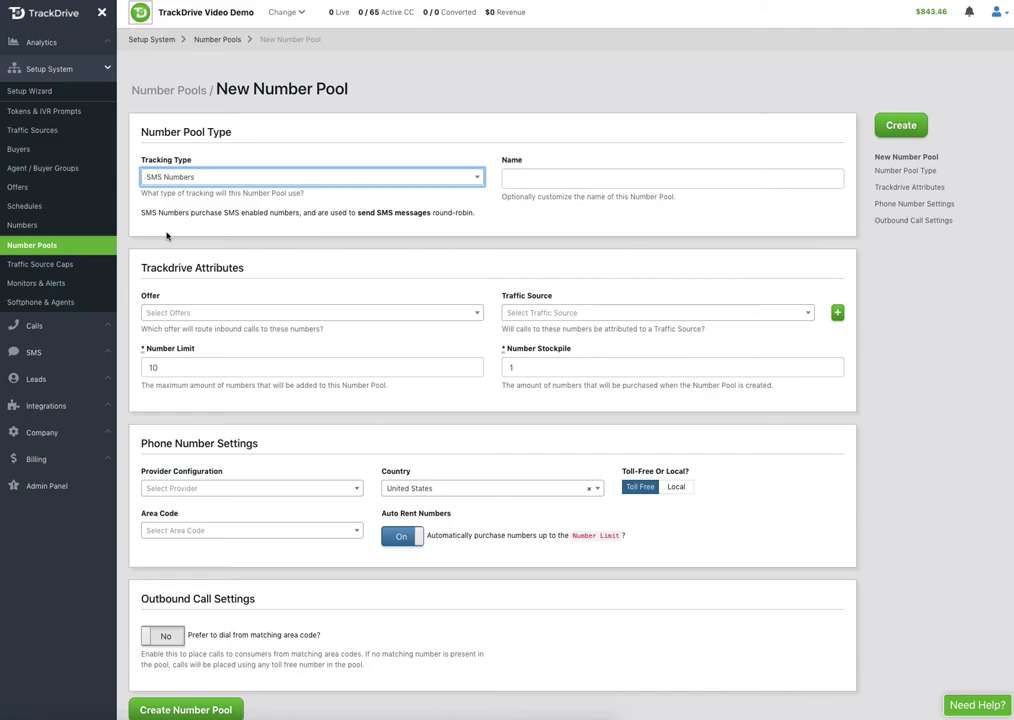
click(520, 180)
text(SMS)
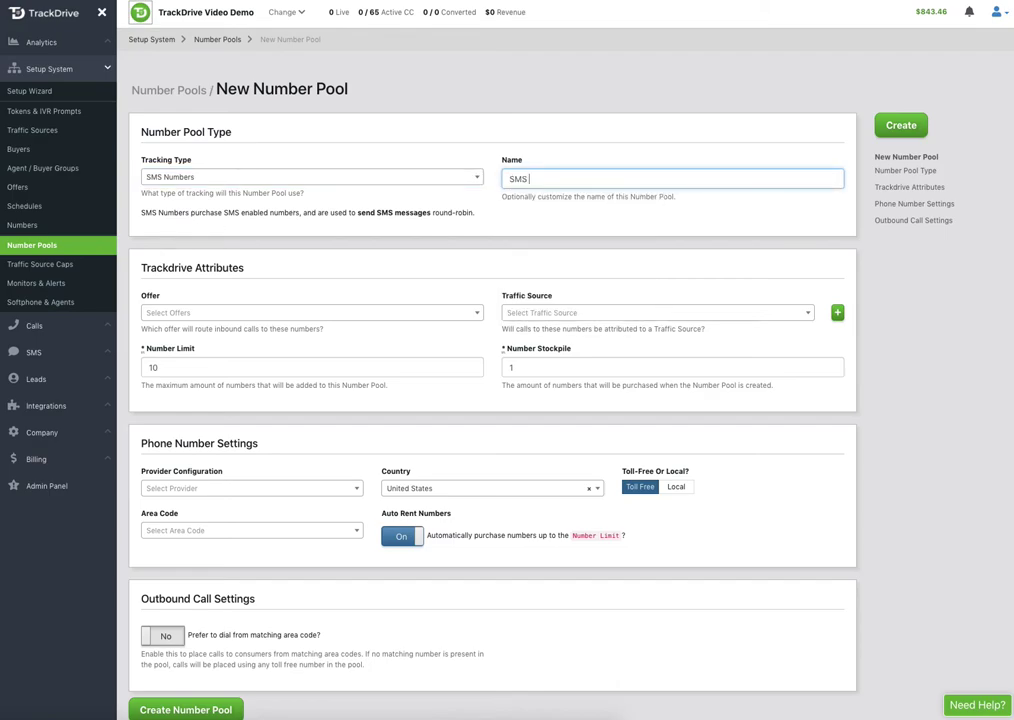
text( Ready Pool for New Student loans)
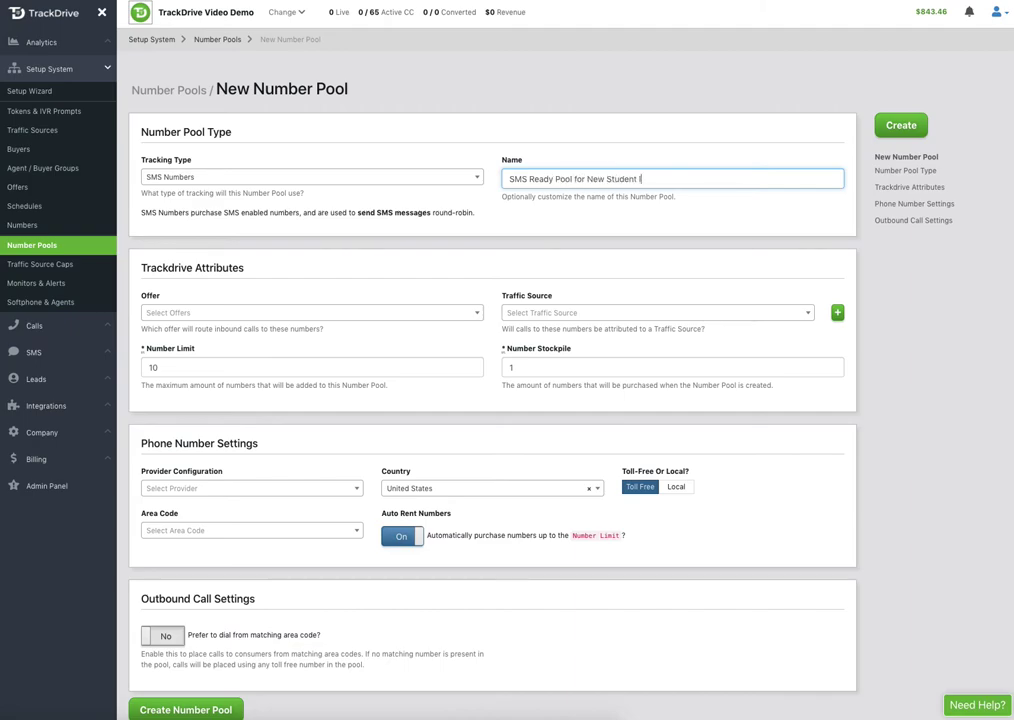
click(219, 314)
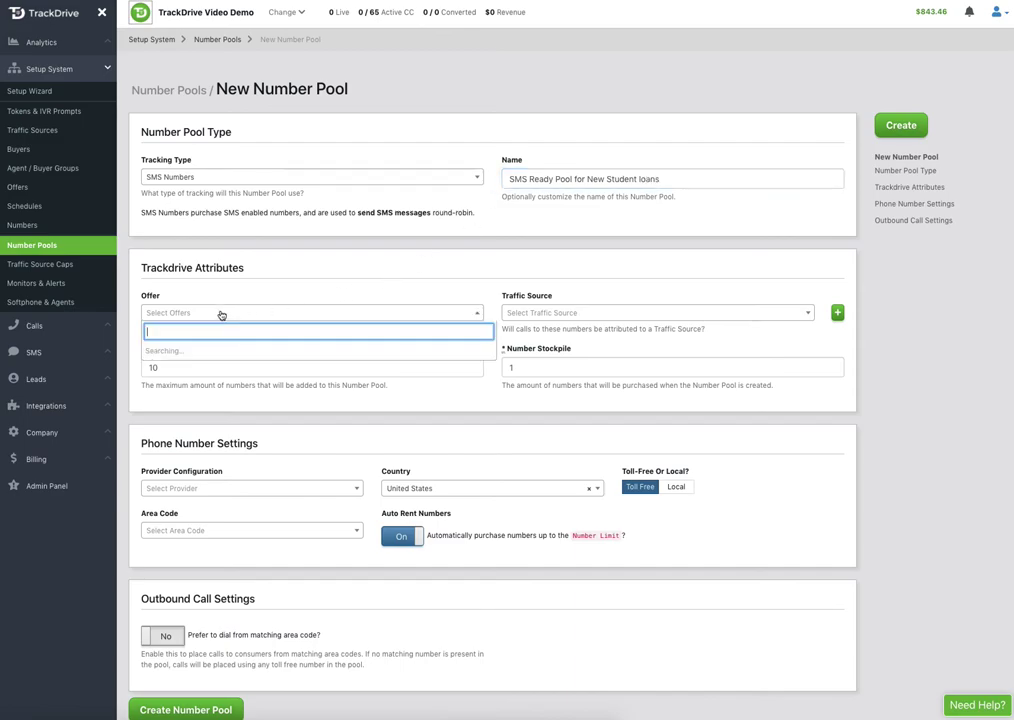
click(211, 351)
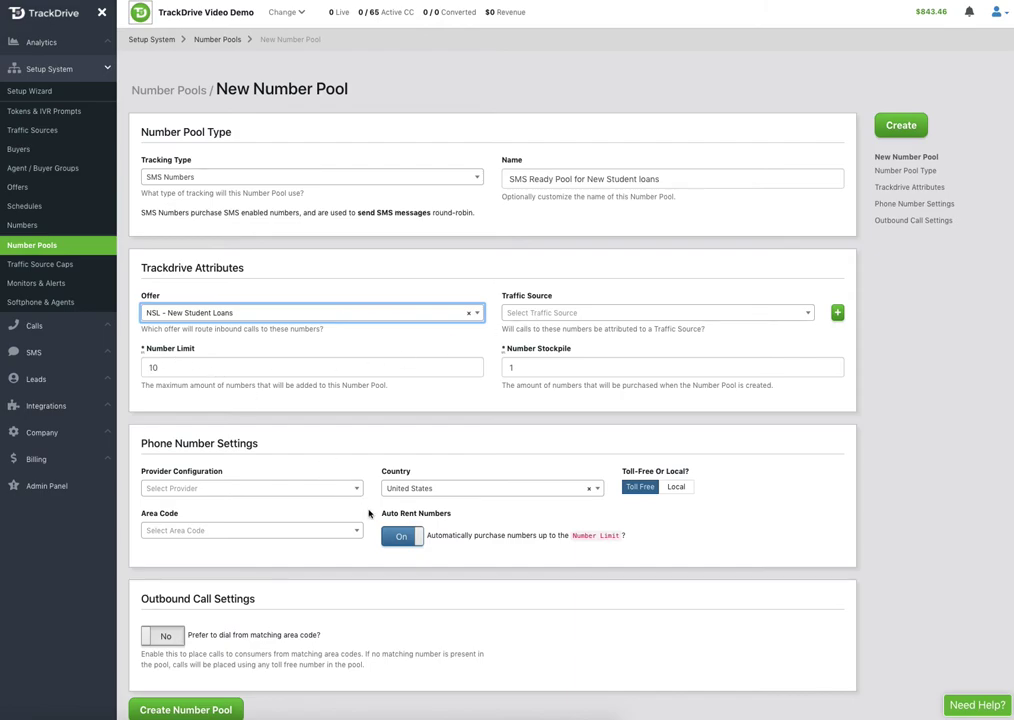
- Turn off Auto Rent Numbers for the pool and set its Number Limit to 1
click(383, 538)
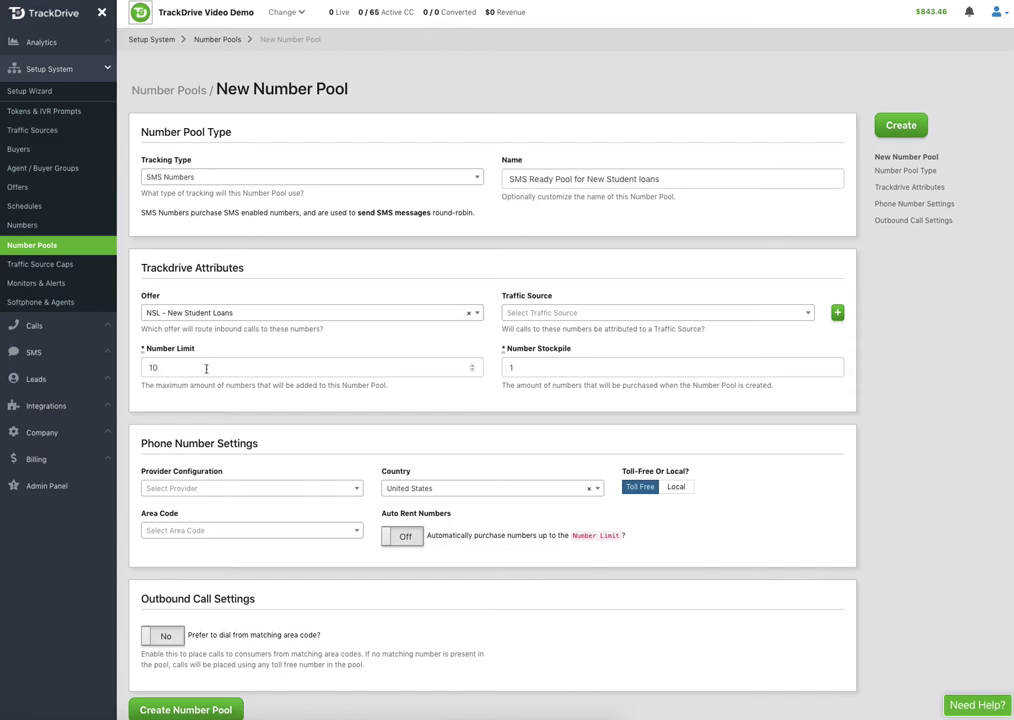
click(162, 367)
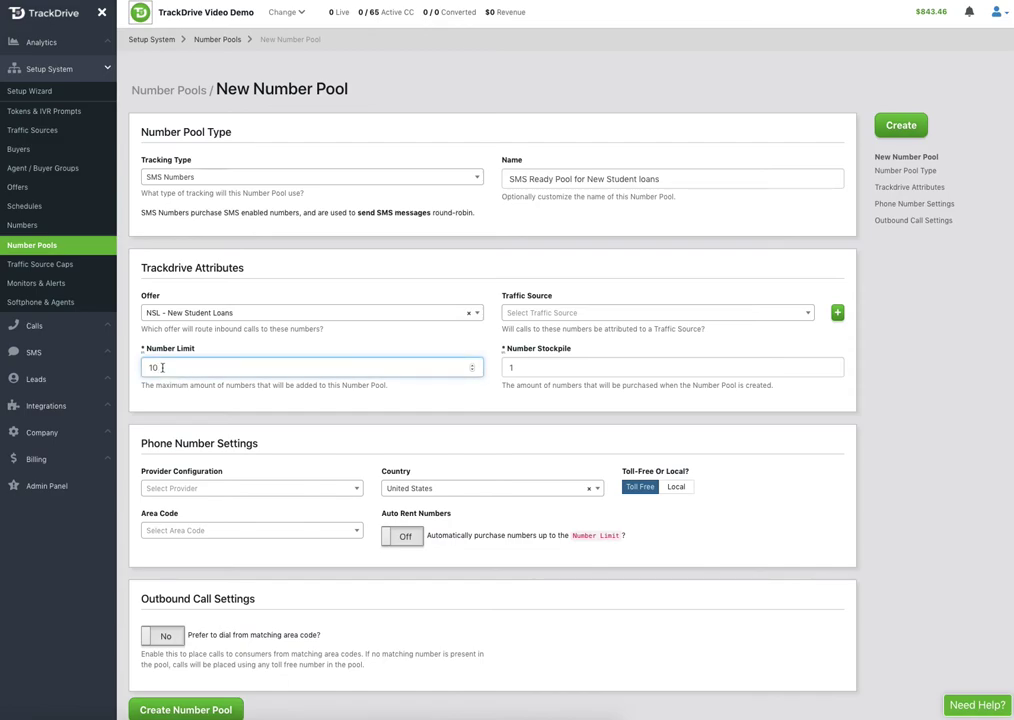
key(BackSpace)
- Set the pool's phone number settings to the Trackdrive provider, Local numbers and United States
click(159, 489)
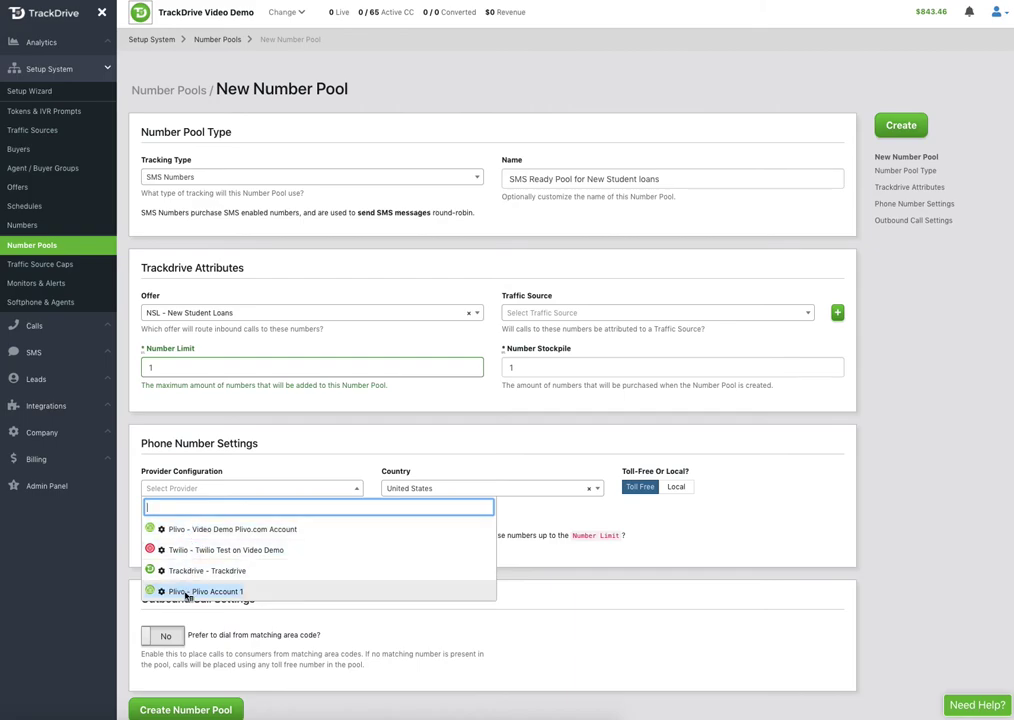
click(186, 571)
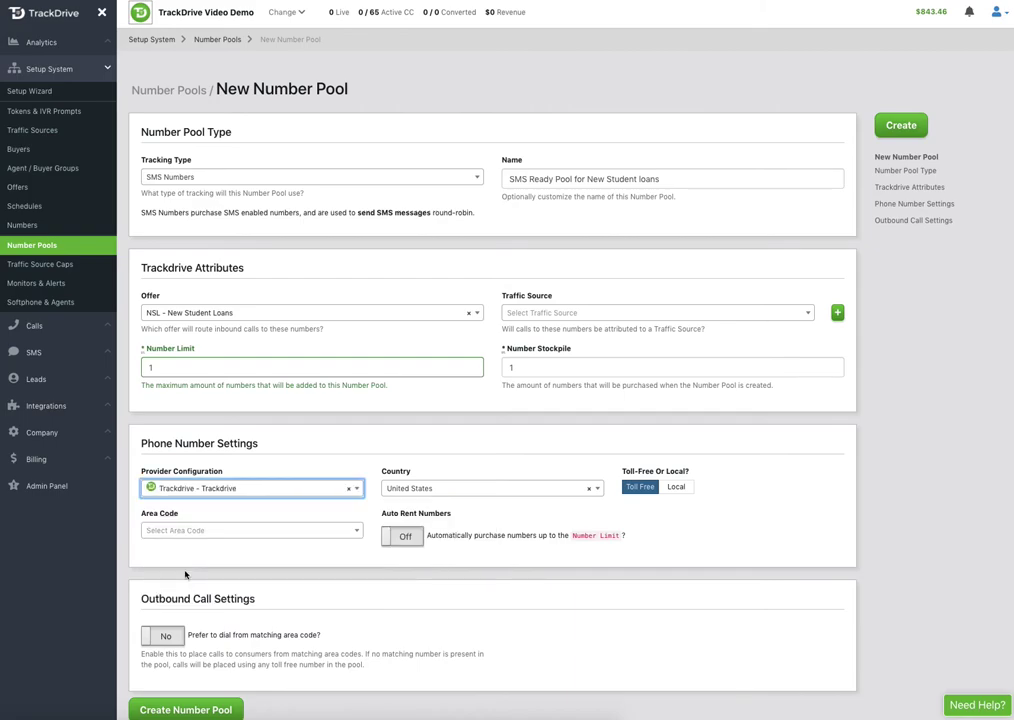
click(678, 489)
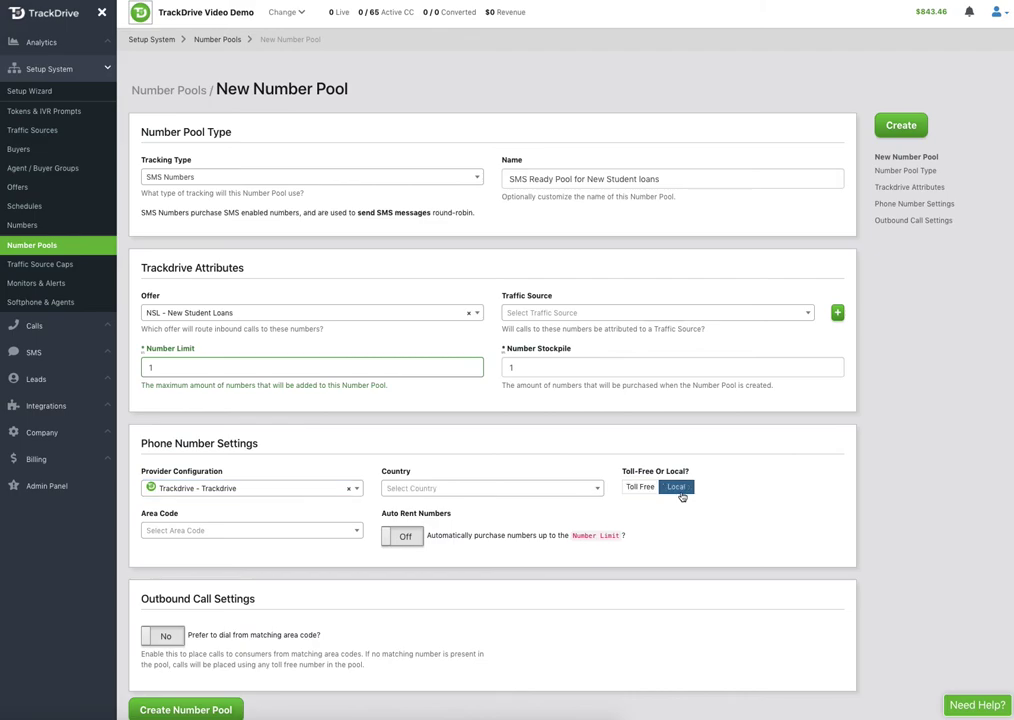
click(452, 488)
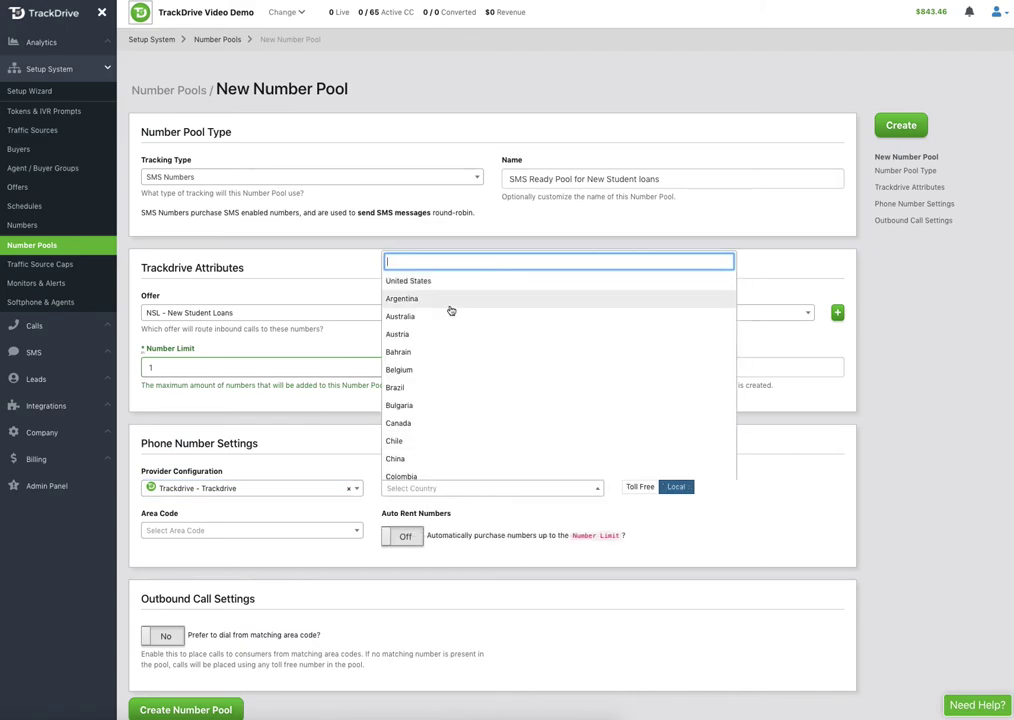
click(419, 280)
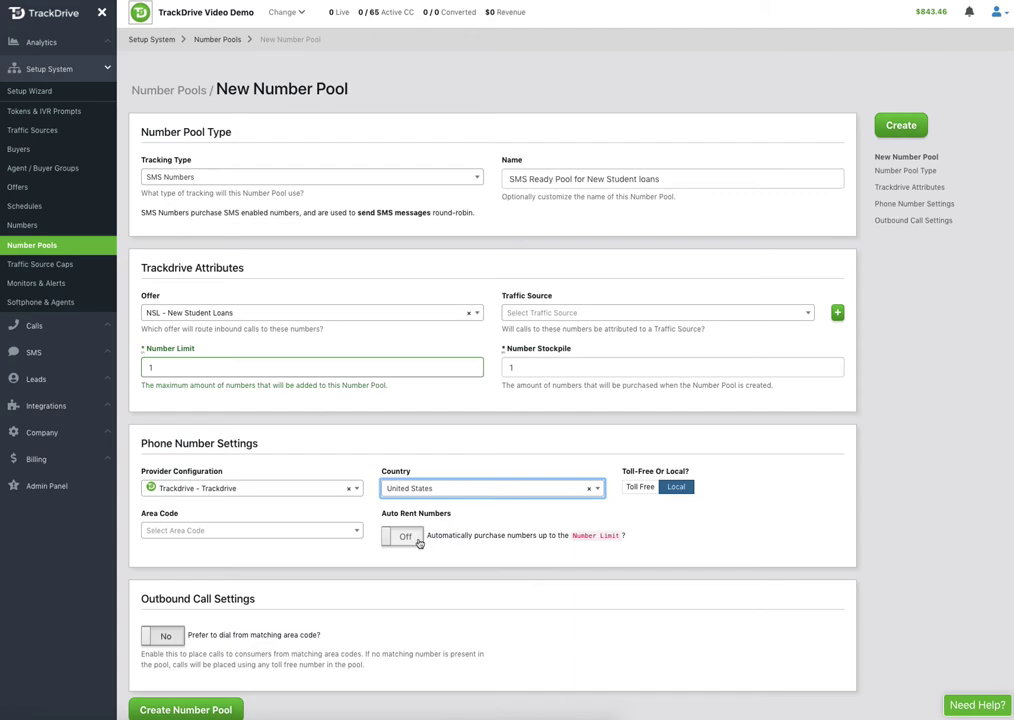
- Enable dialing from a matching area code with any area code in state as fallback, and create the number pool
scroll(424, 527, down, 2)
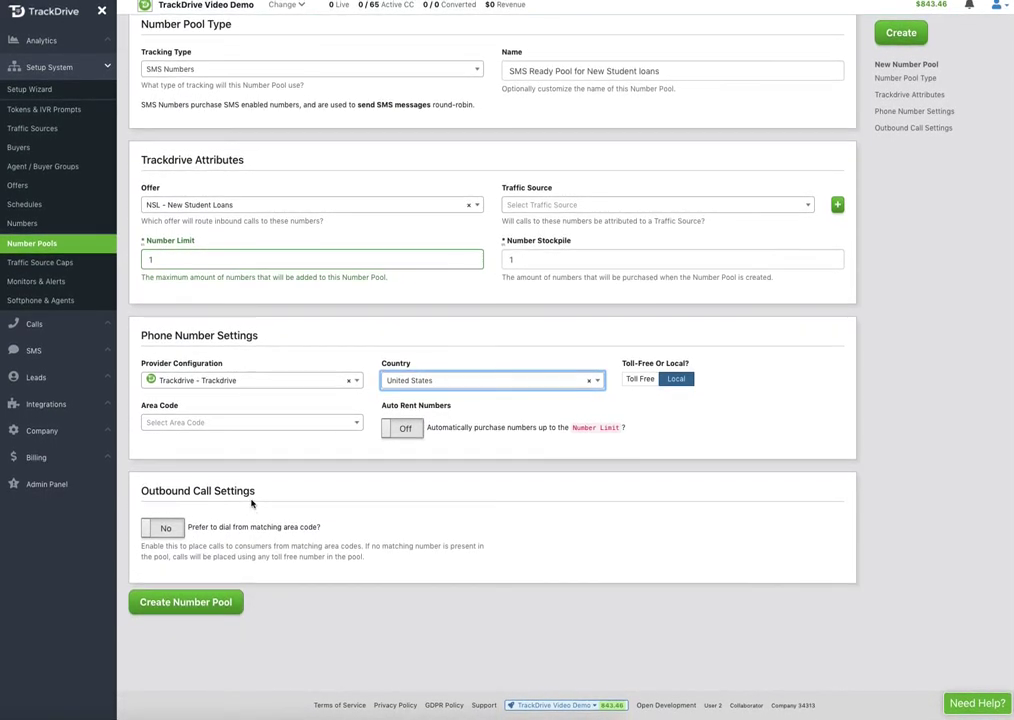
click(166, 531)
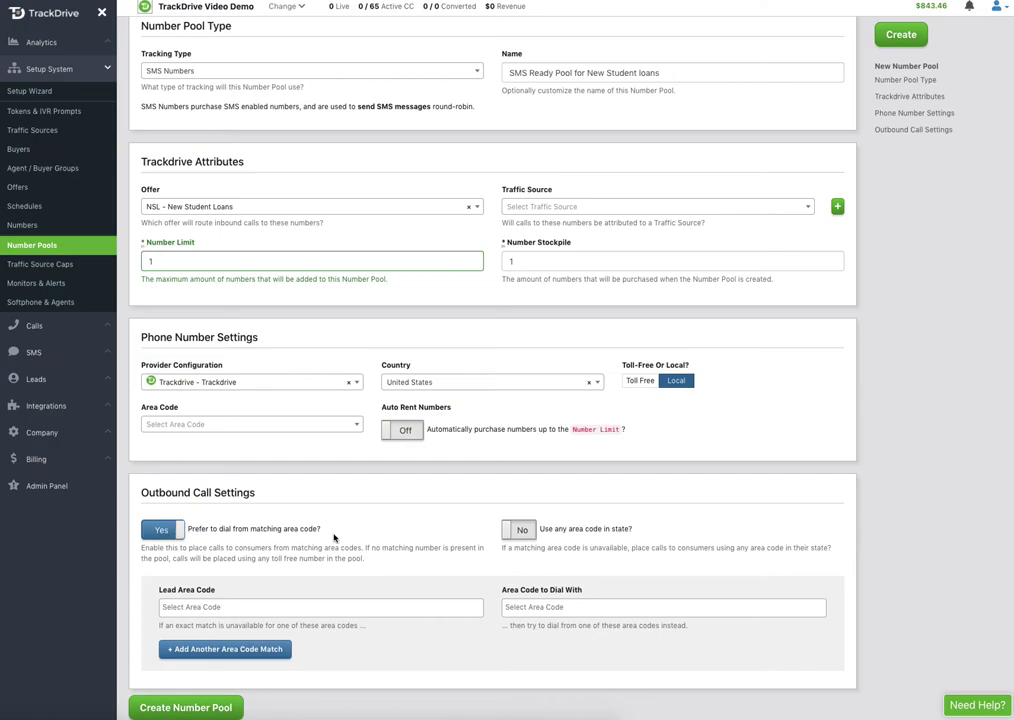
click(517, 536)
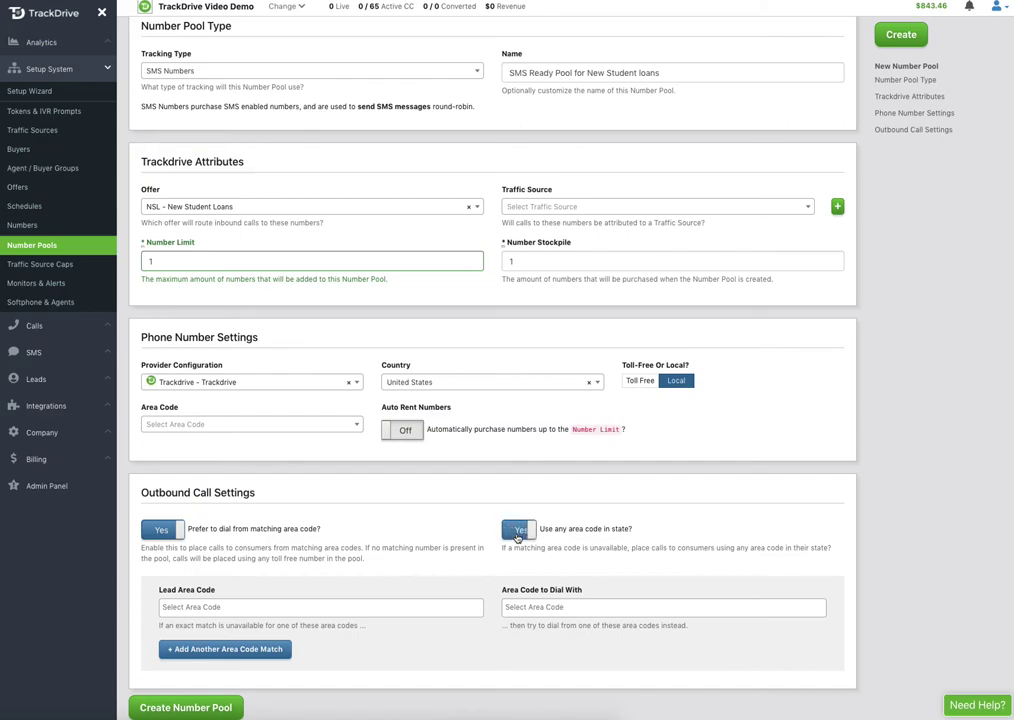
scroll(517, 536, down, 2)
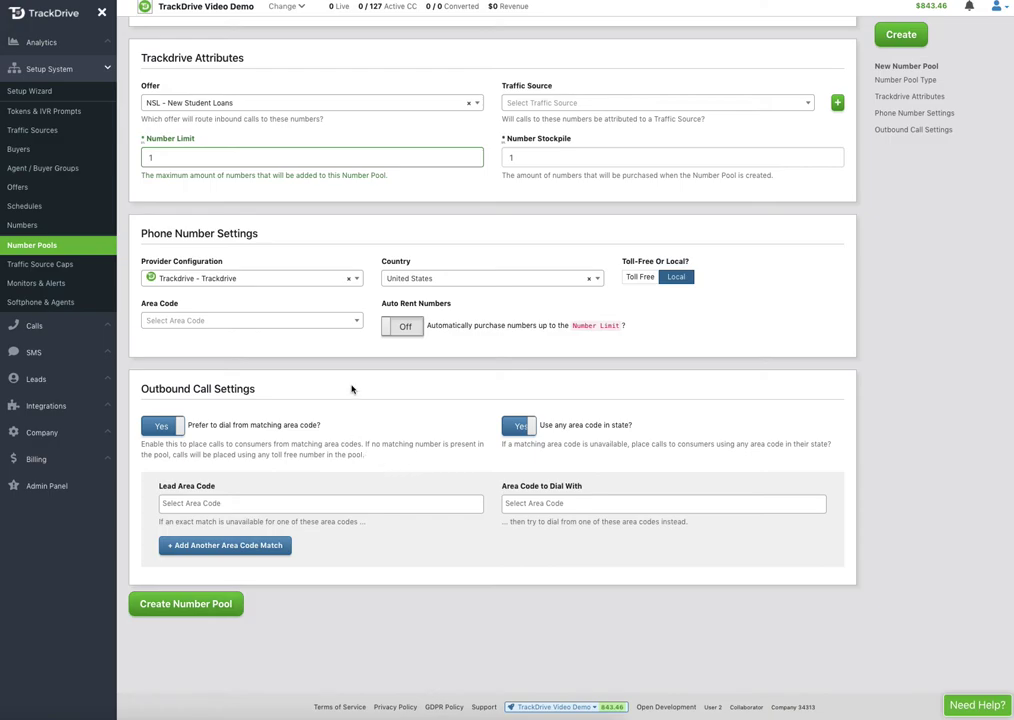
scroll(552, 400, up, 4)
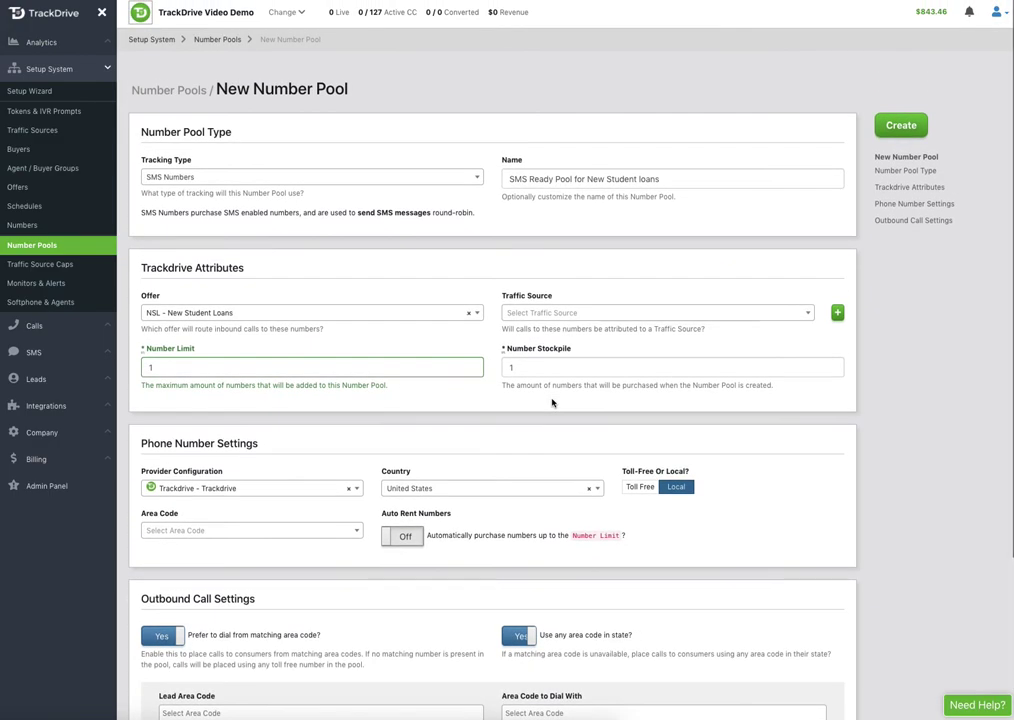
scroll(552, 402, down, 3)
scroll(552, 402, down, 1)
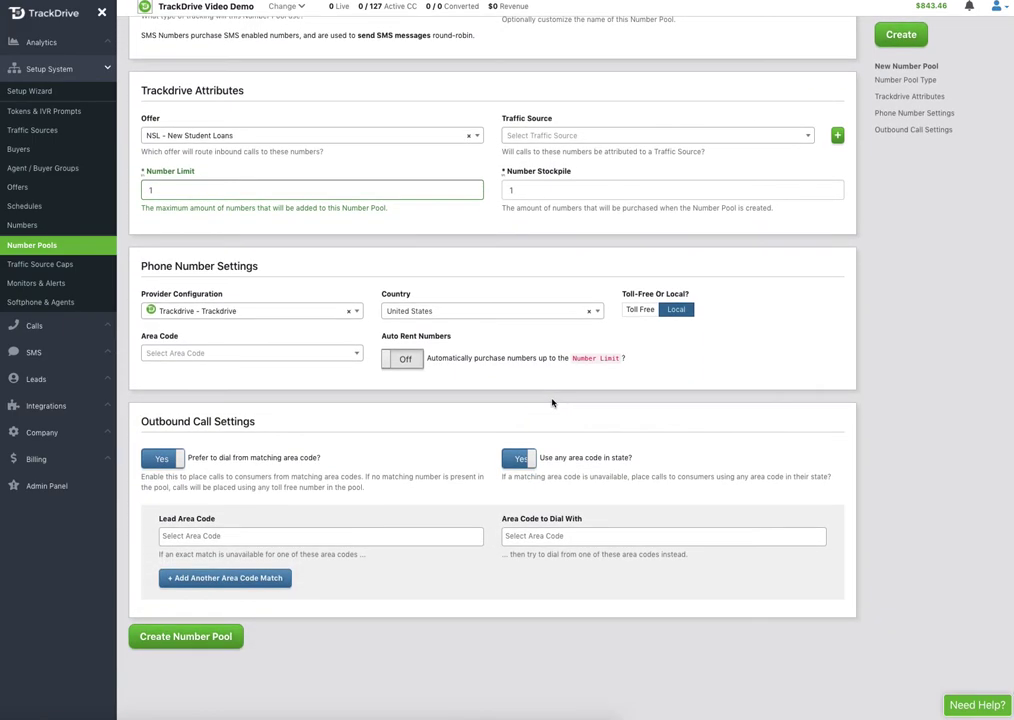
click(193, 637)
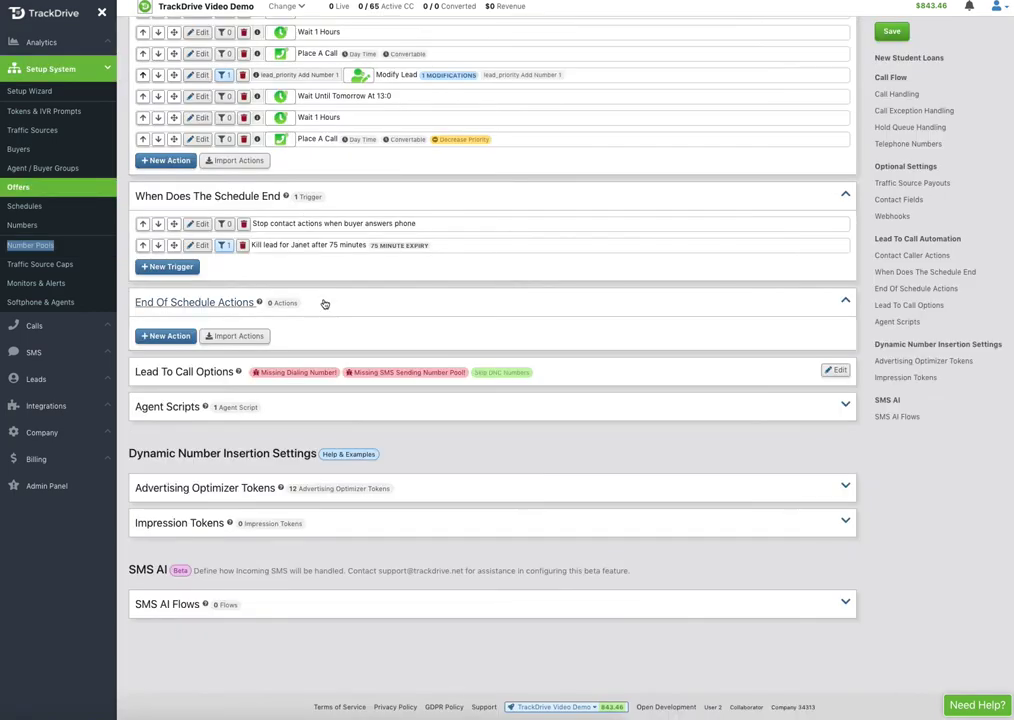
- In the offer's Lead To Call Options, use SMS Ready Pool for New Student loans for both outbound dialing and SMS sending
click(190, 372)
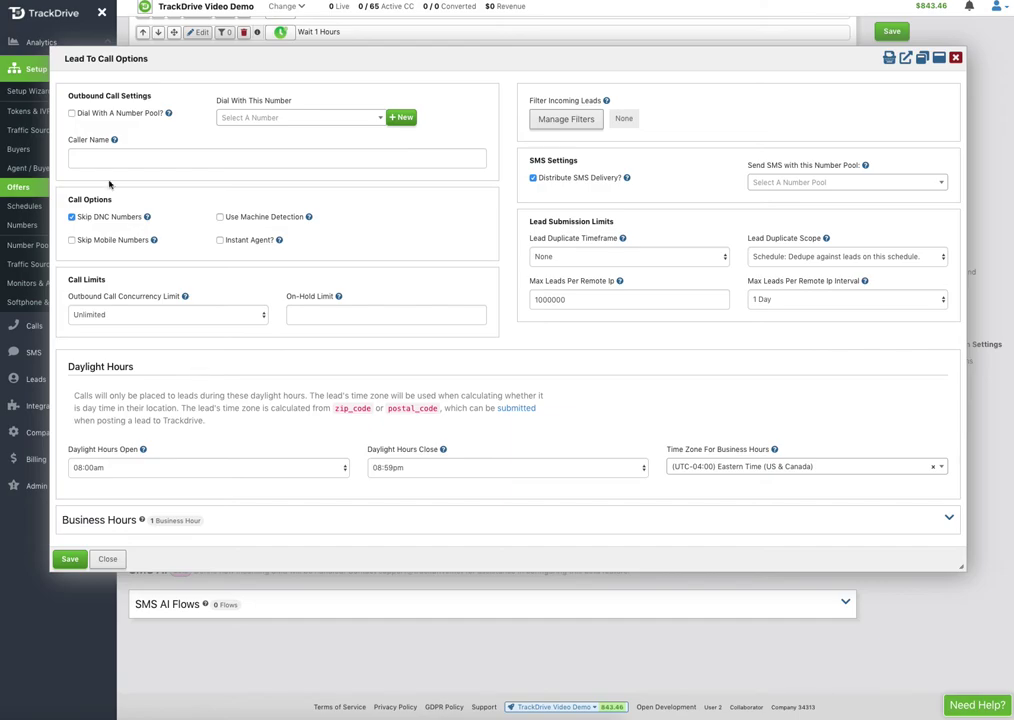
click(72, 113)
click(238, 122)
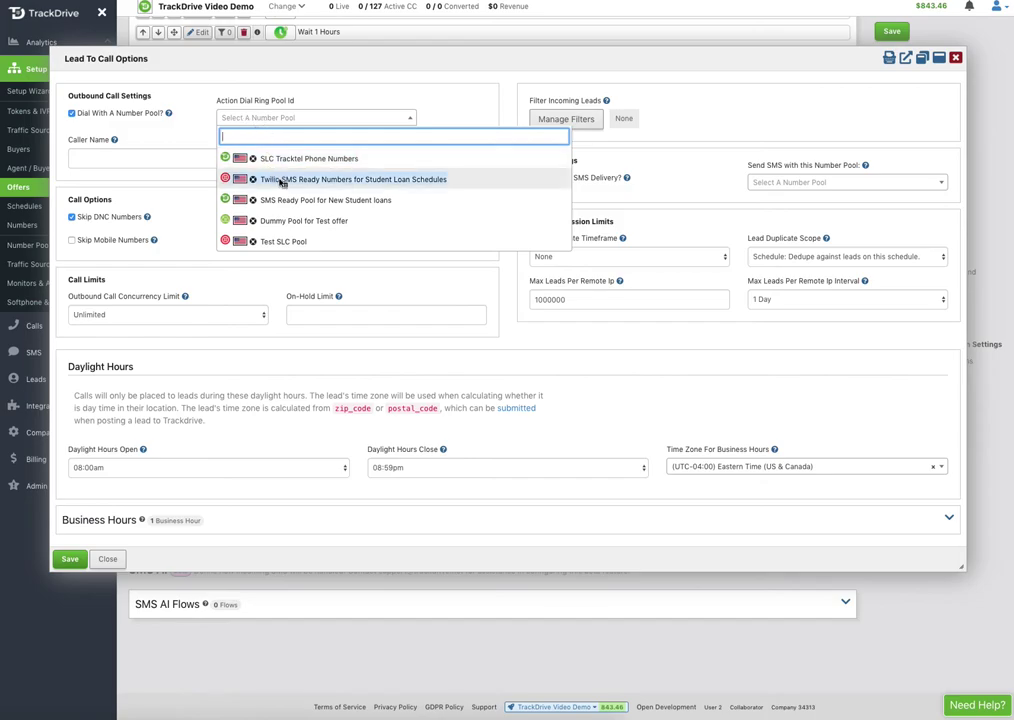
click(289, 201)
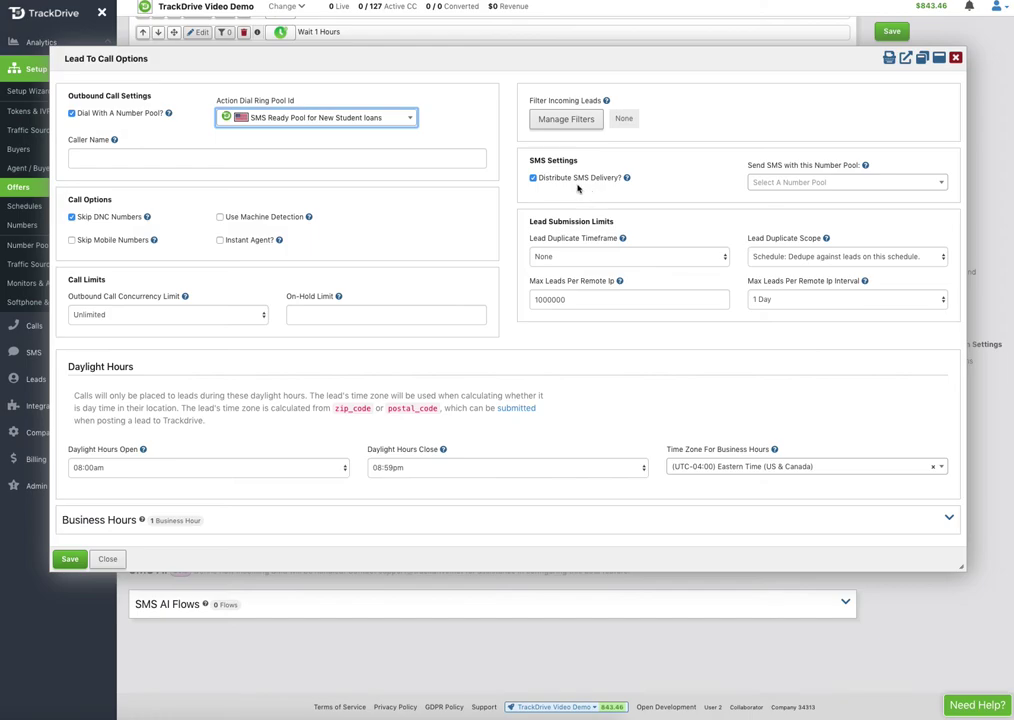
click(844, 186)
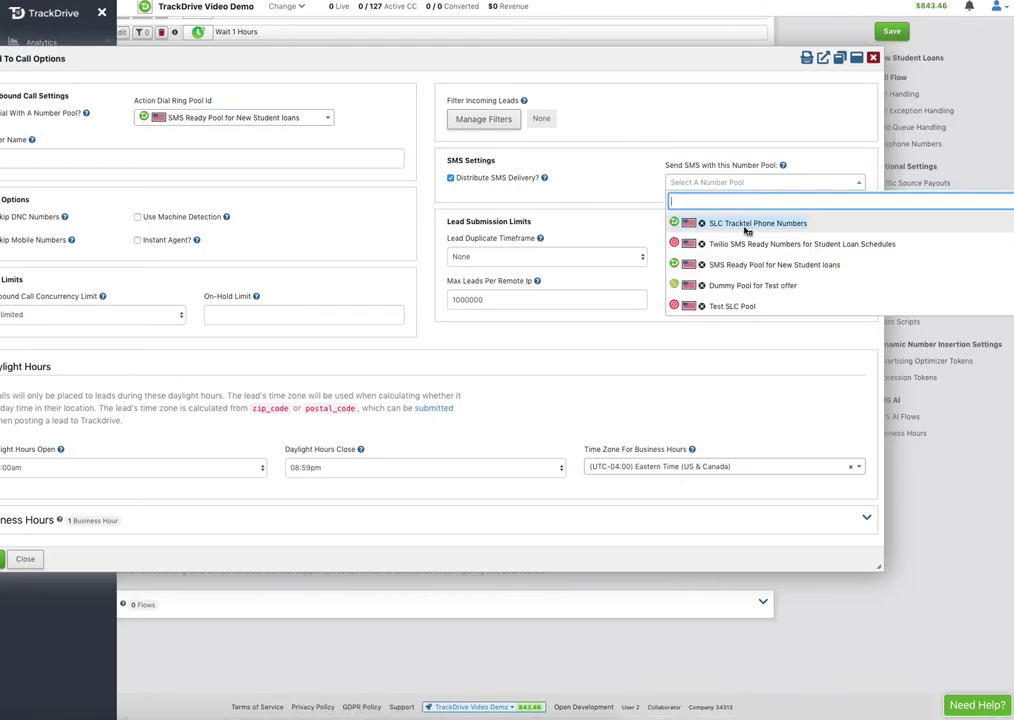
click(739, 265)
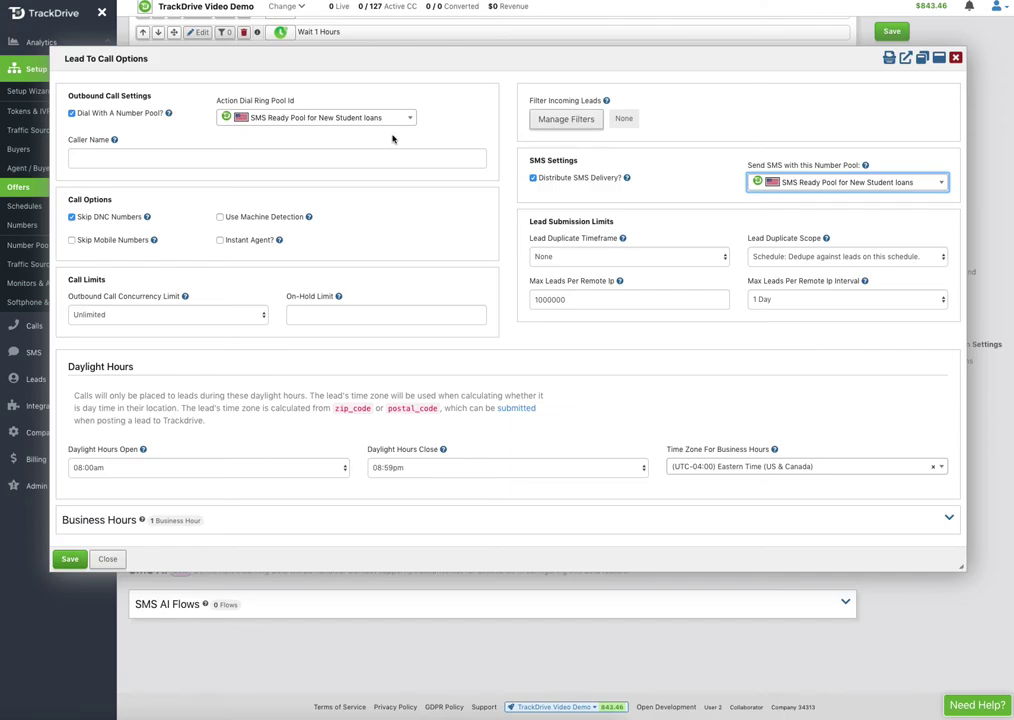
- Set the outbound Caller Name to Student Loans
click(148, 159)
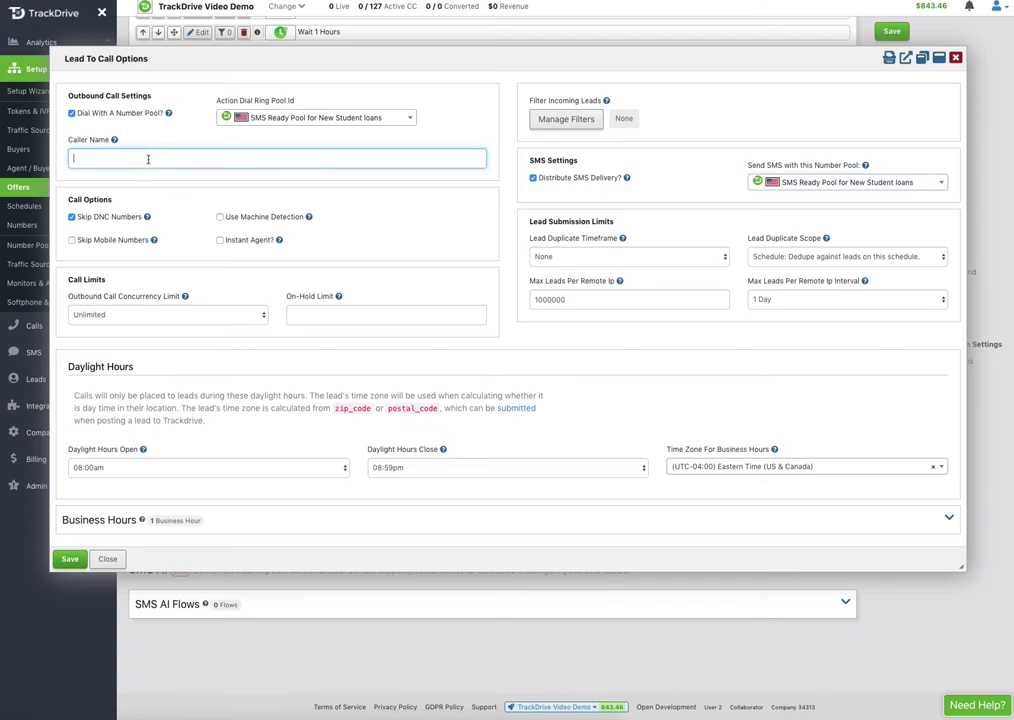
text(Stdt)
key(BackSpace)
key(BackSpace)
text(n)
text(dent L)
text(oans)
- Turn off Skip DNC Numbers and enable Instant Agent in the call options
click(71, 218)
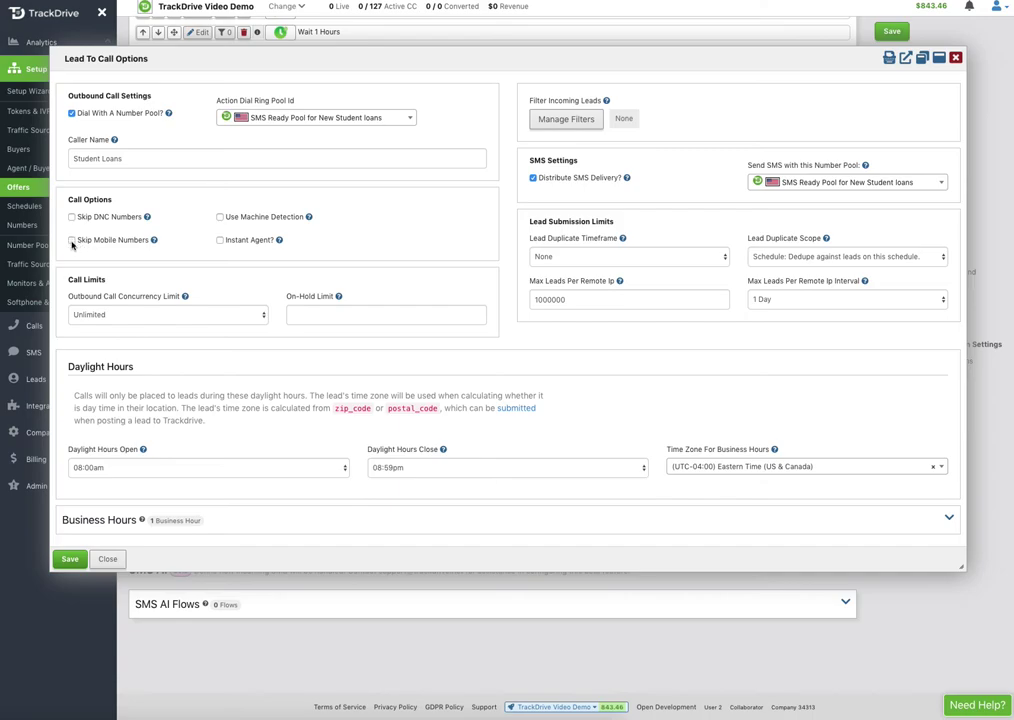
click(220, 217)
click(220, 217)
click(220, 241)
- Set the Lead Duplicate Timeframe to 30 Days and look over the duplicate scope choices
click(580, 258)
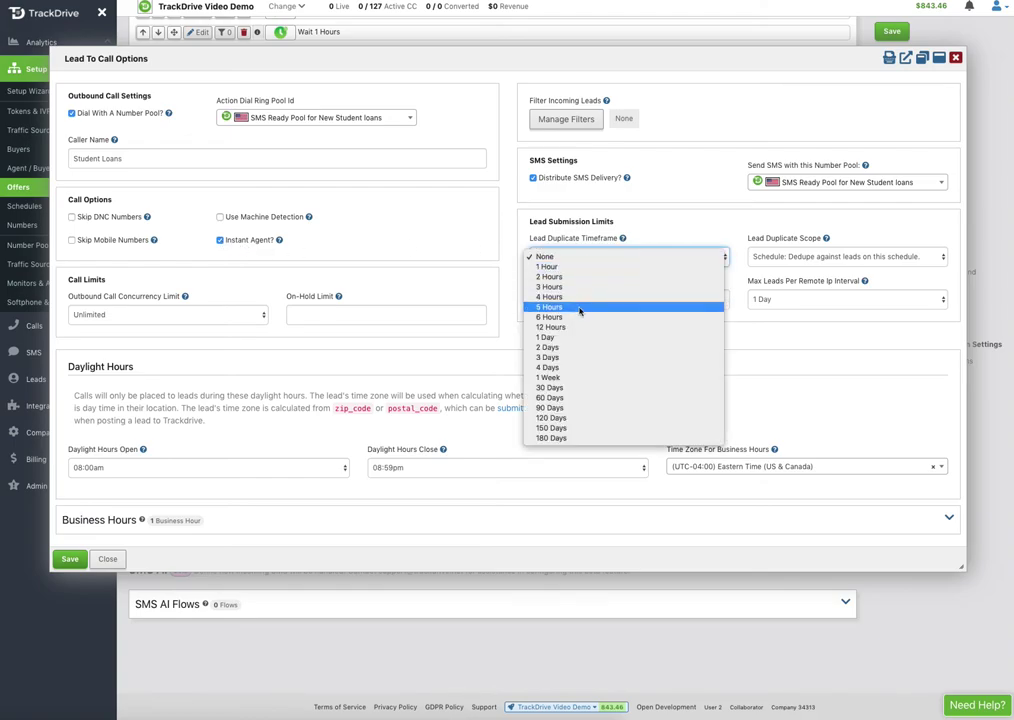
click(556, 388)
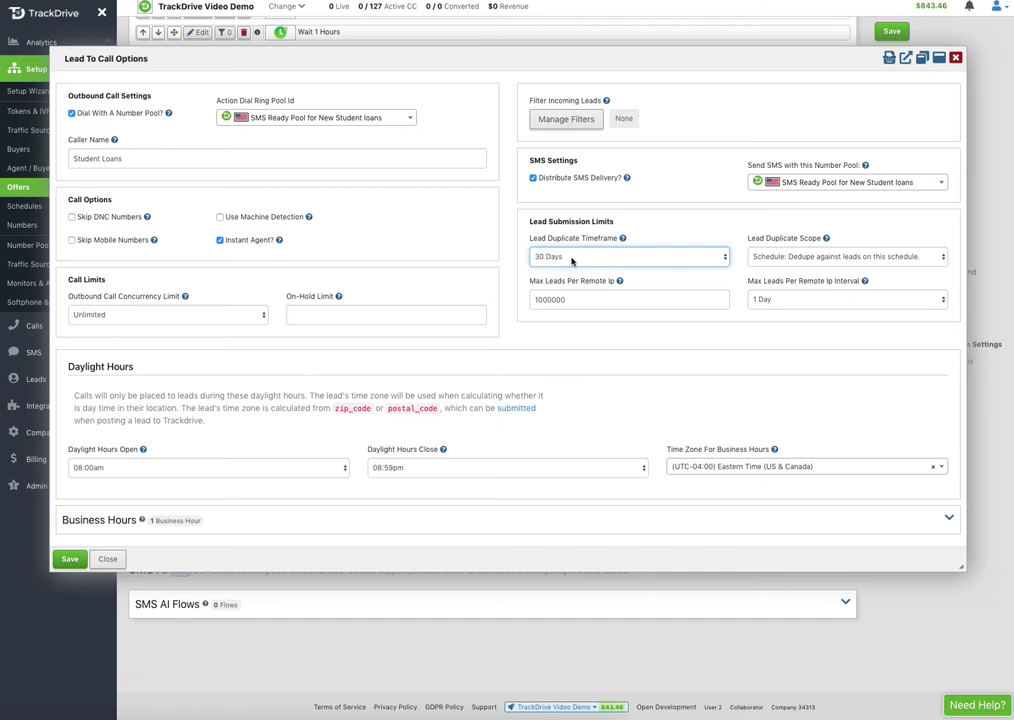
click(770, 258)
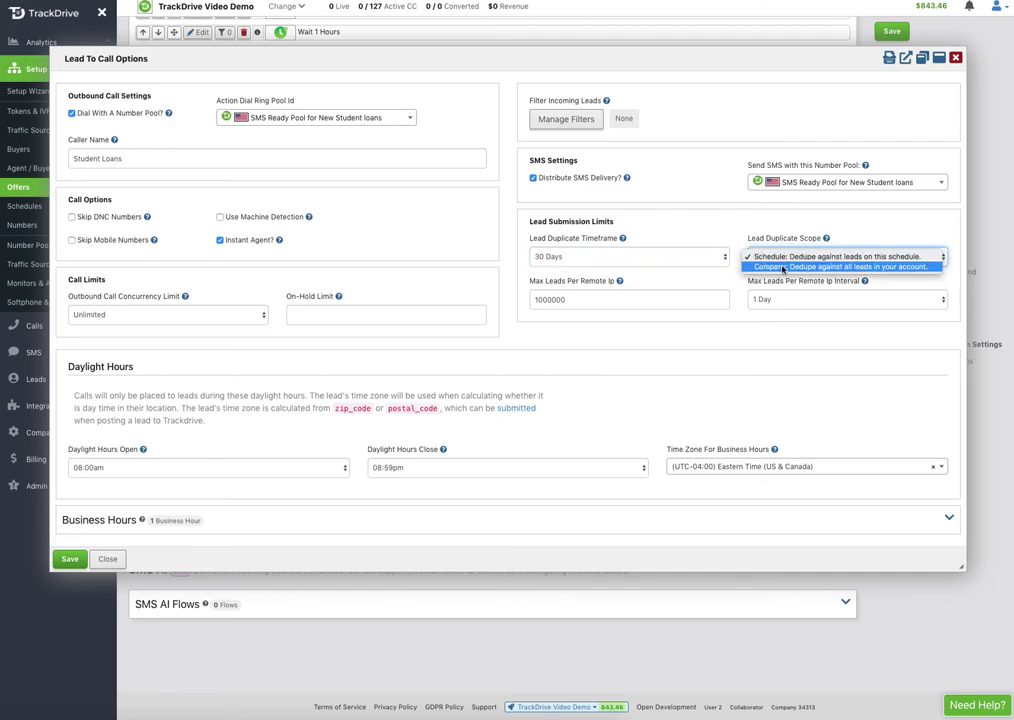
click(701, 230)
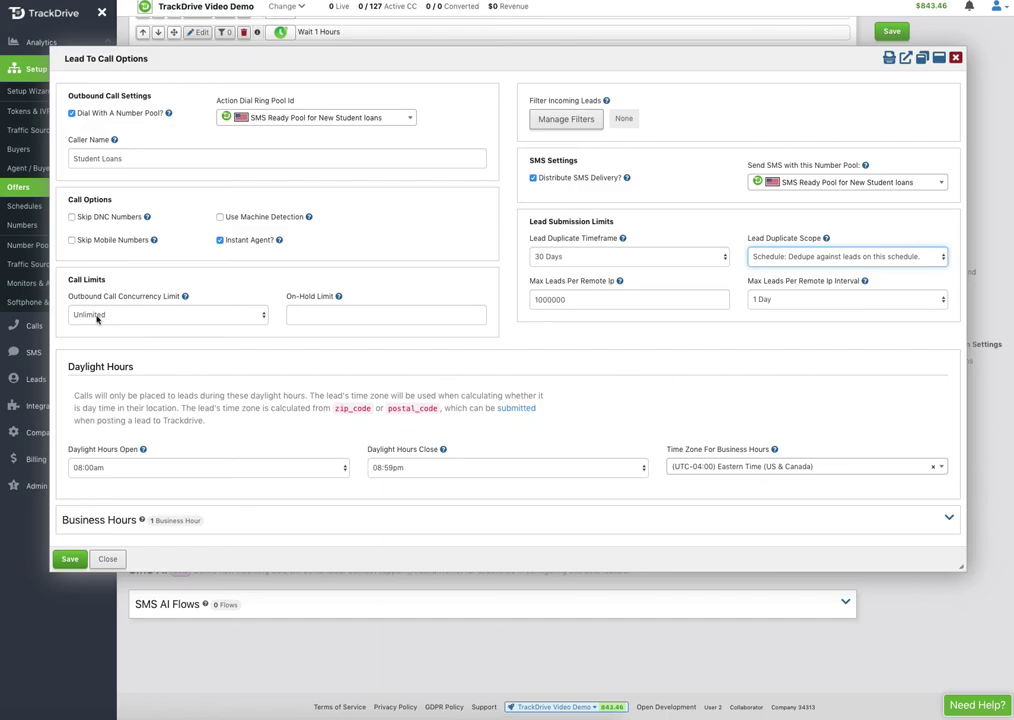
- Set the On-Hold Limit to 1, check the business hours, and save the Lead To Call Options
click(312, 318)
text(1)
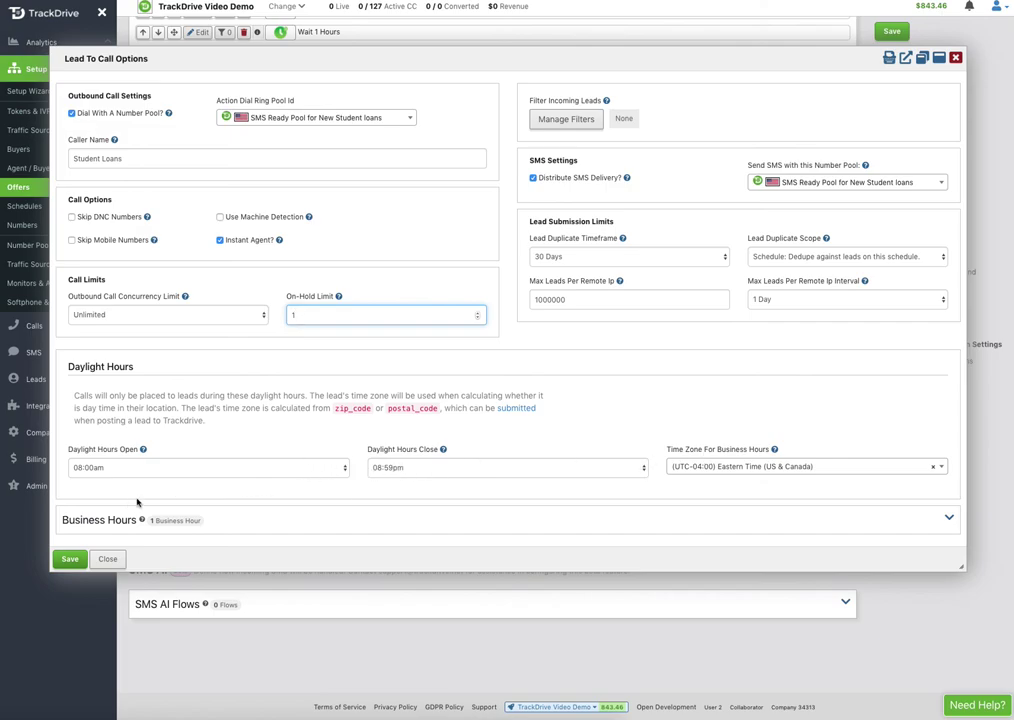
click(100, 520)
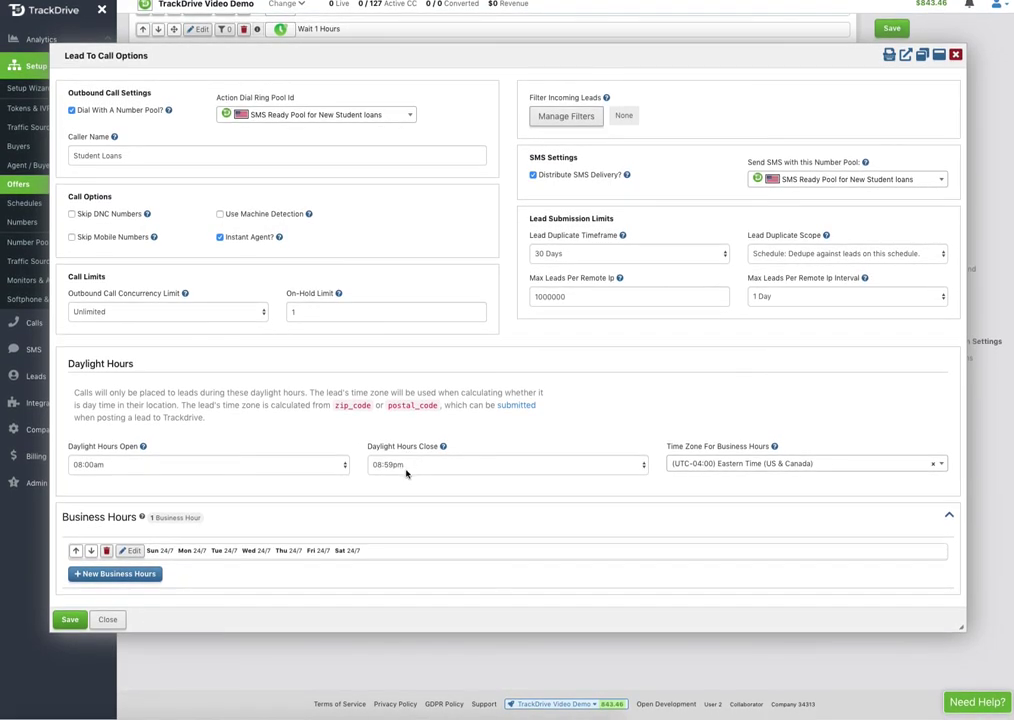
click(69, 623)
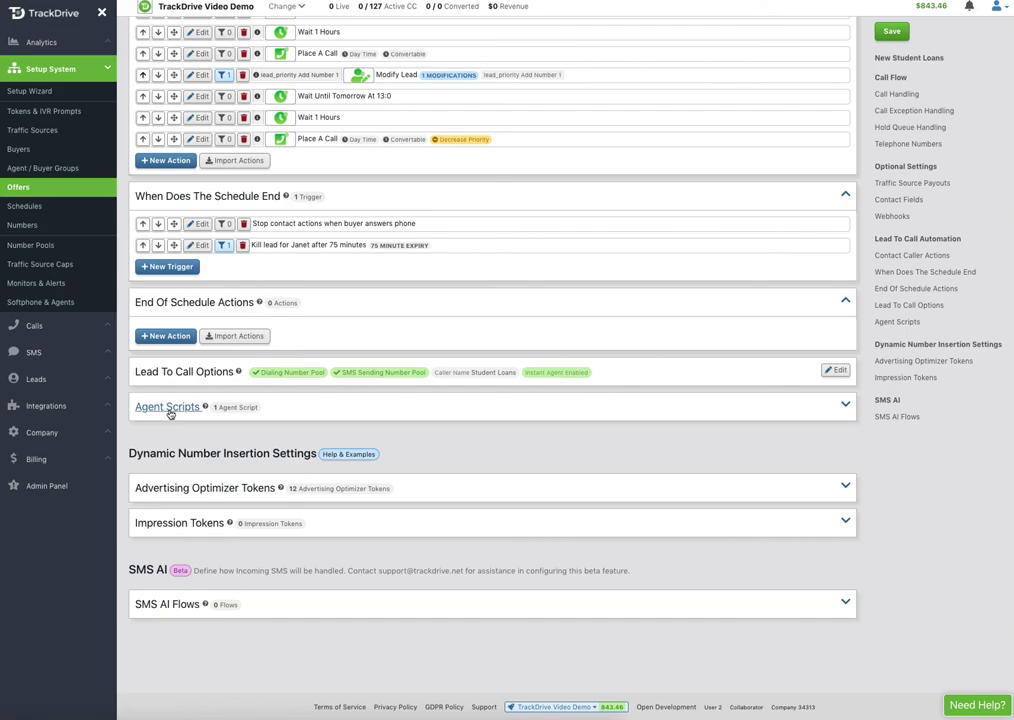
scroll(378, 257, up, 3)
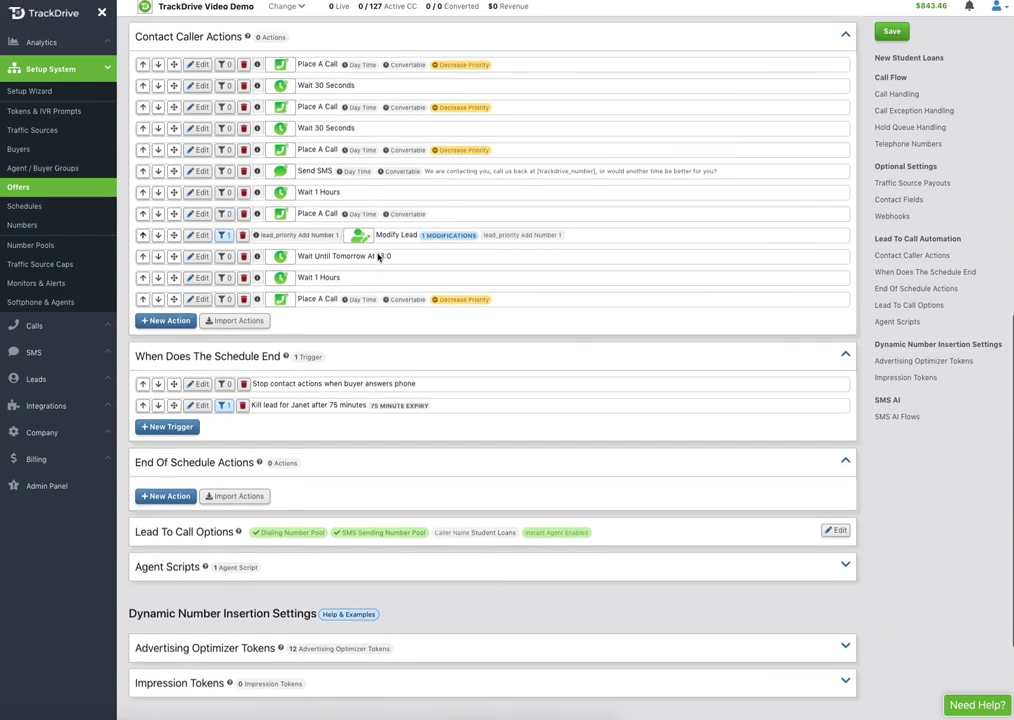
scroll(378, 257, down, 3)
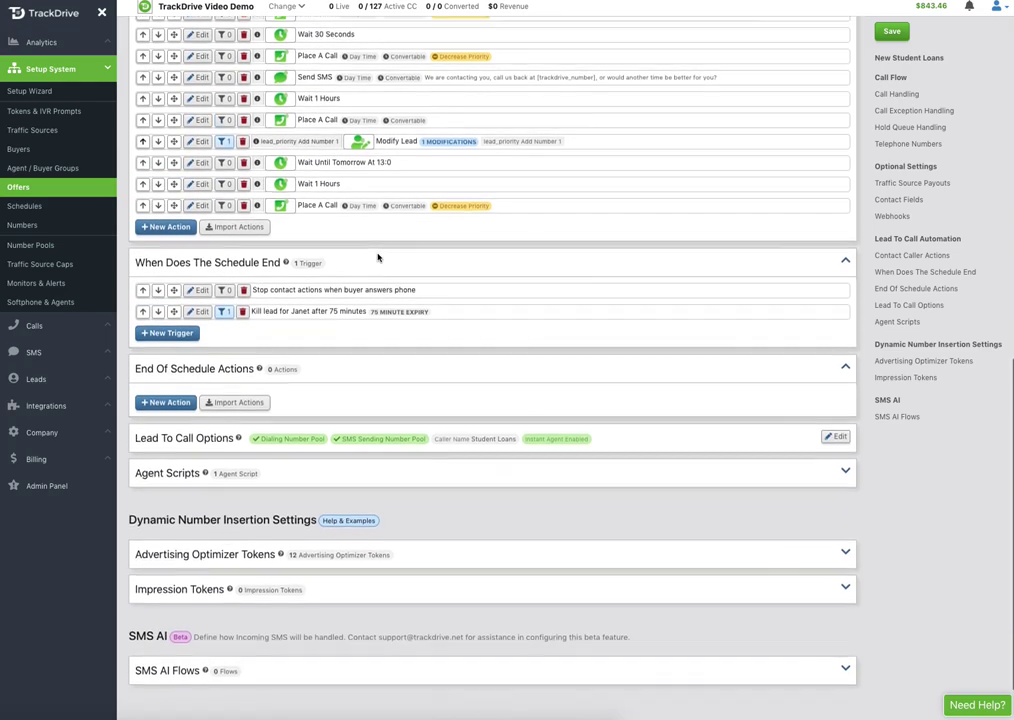
scroll(378, 255, down, 1)
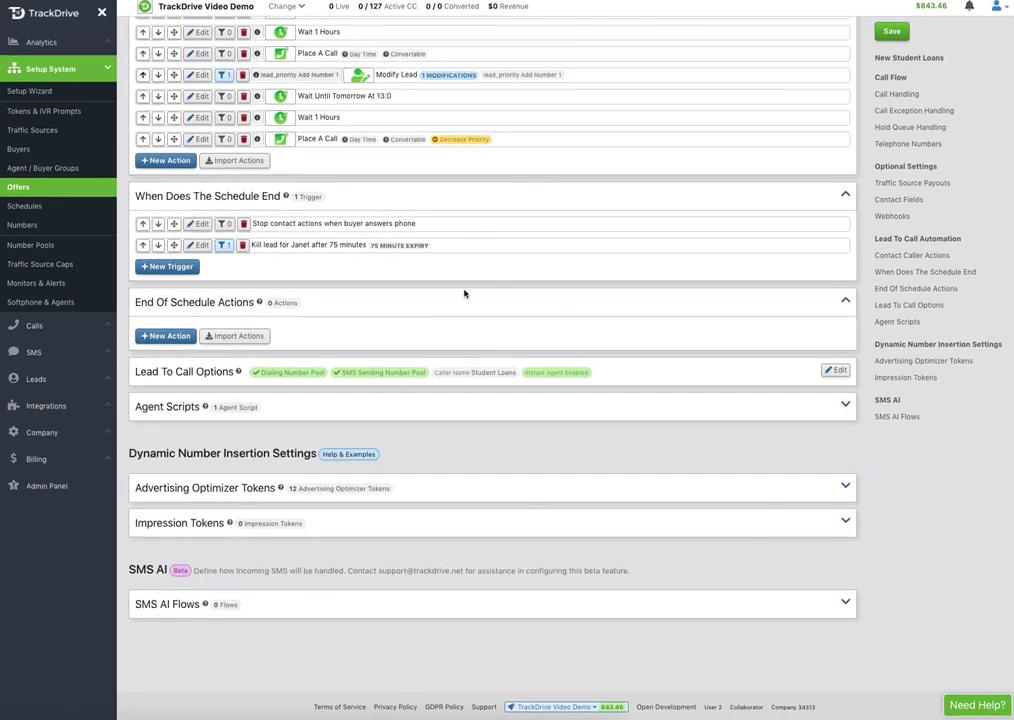